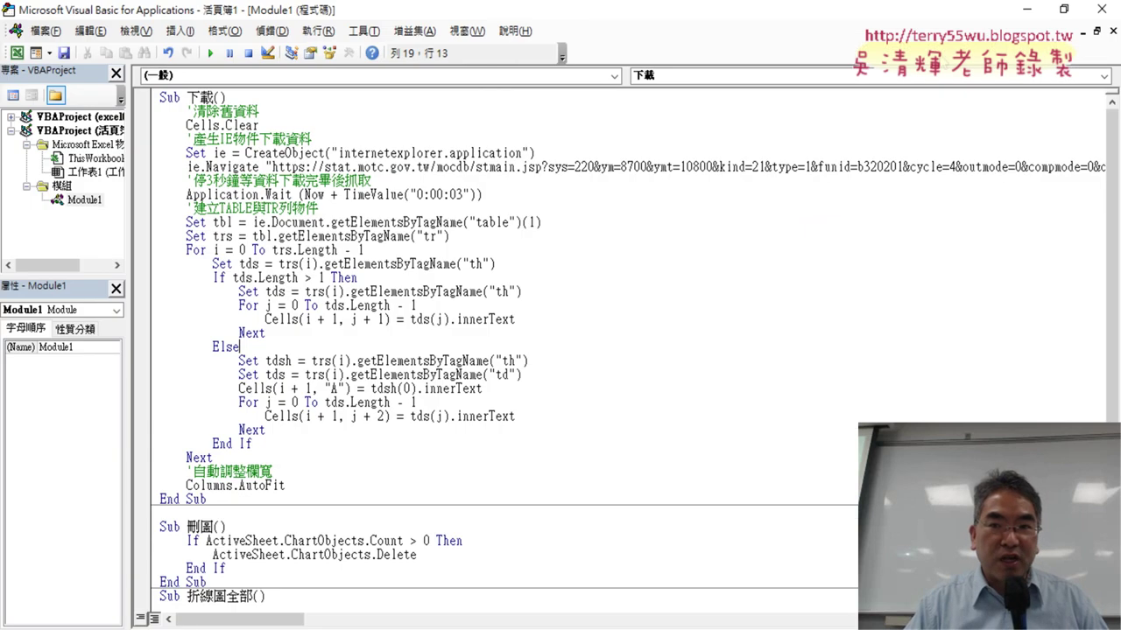
- Run the 刪圖 macro from the VBA editor to remove all charts from the worksheet
{"action": "left_click", "coordinate": [1100, 11]}
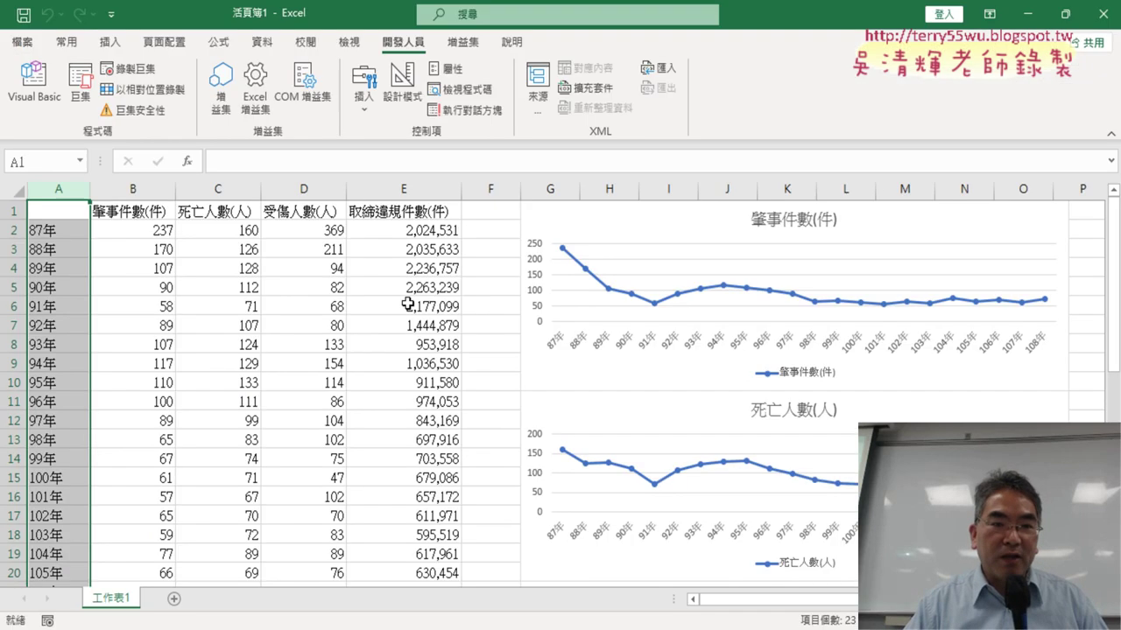
{"action": "left_click_drag", "start_coordinate": [70, 193], "coordinate": [429, 203]}
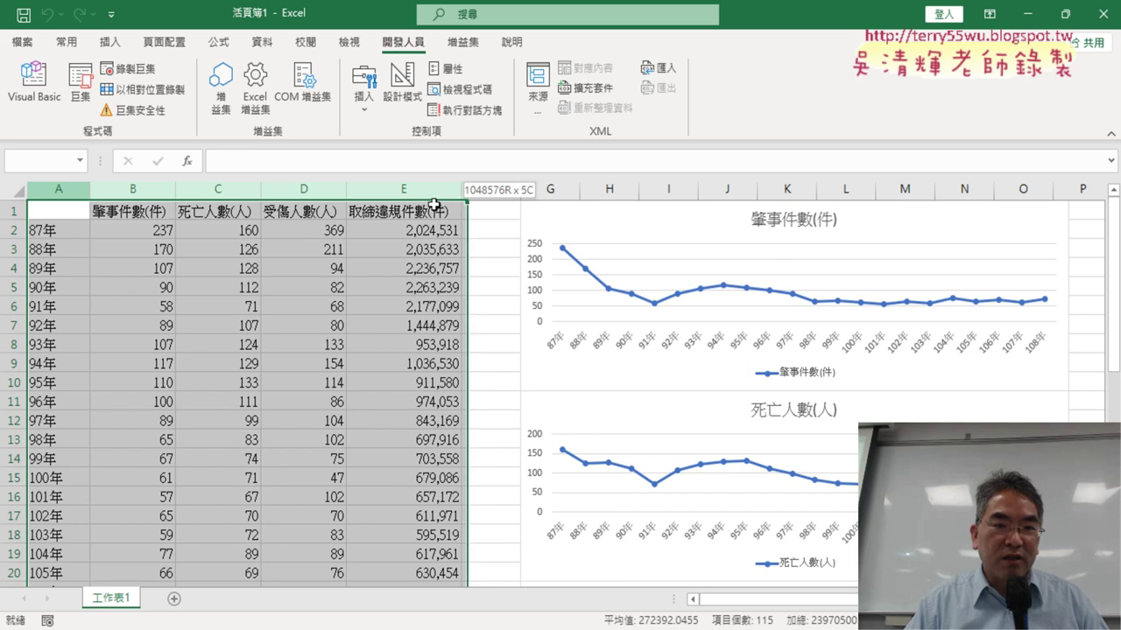
{"action": "left_click", "coordinate": [35, 88]}
{"action": "scroll", "coordinate": [698, 336], "scroll_direction": "down", "scroll_amount": 3}
{"action": "left_click", "coordinate": [357, 417]}
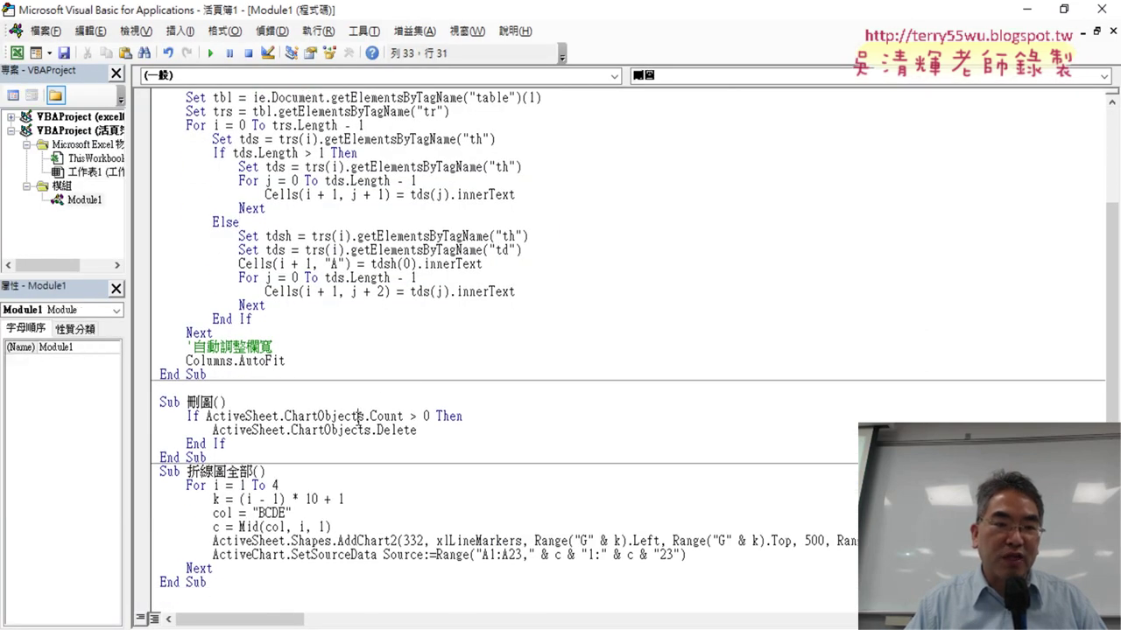
{"action": "double_click", "coordinate": [528, 12]}
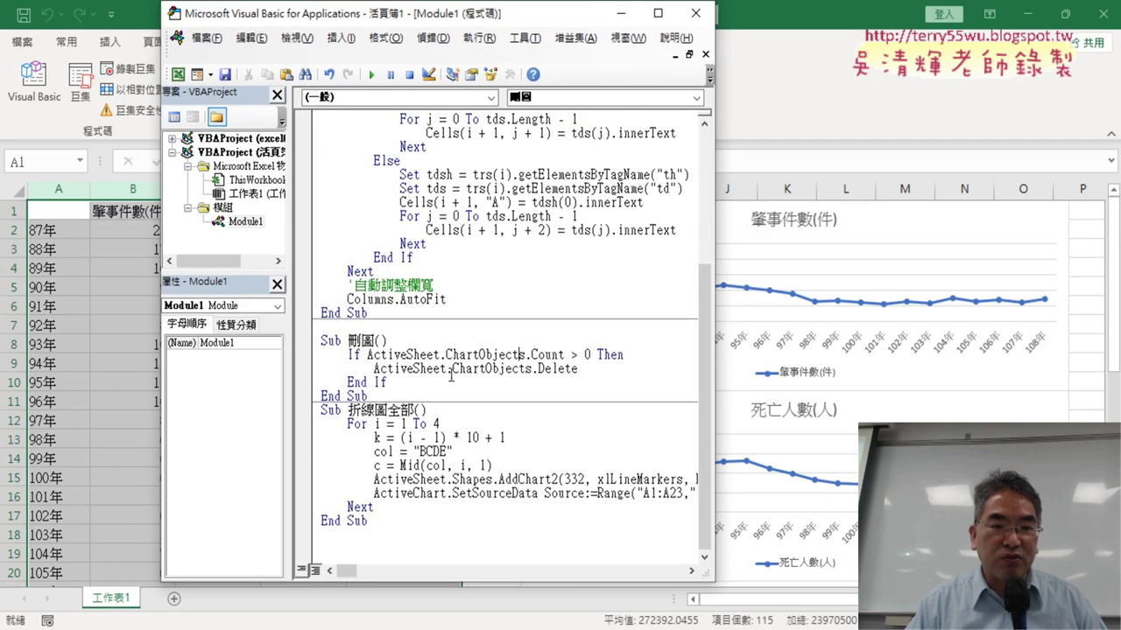
{"action": "left_click", "coordinate": [371, 74]}
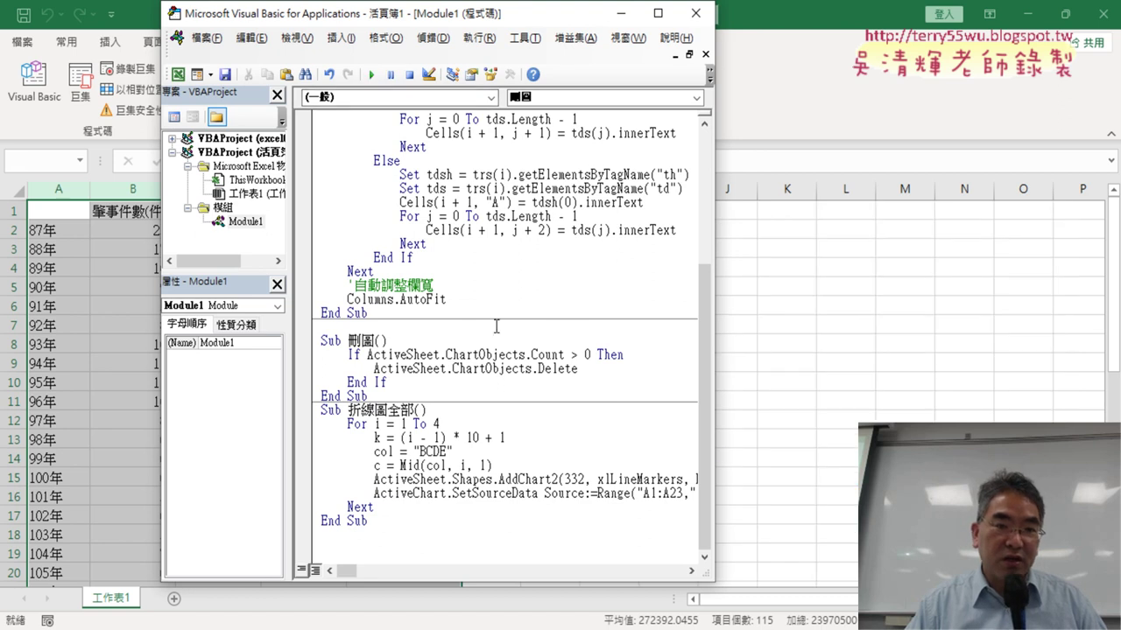
- Reposition and widen the editor window so the code sits beside the accident table
{"action": "scroll", "coordinate": [487, 320], "scroll_direction": "up", "scroll_amount": 3}
{"action": "scroll", "coordinate": [487, 321], "scroll_direction": "up", "scroll_amount": 2}
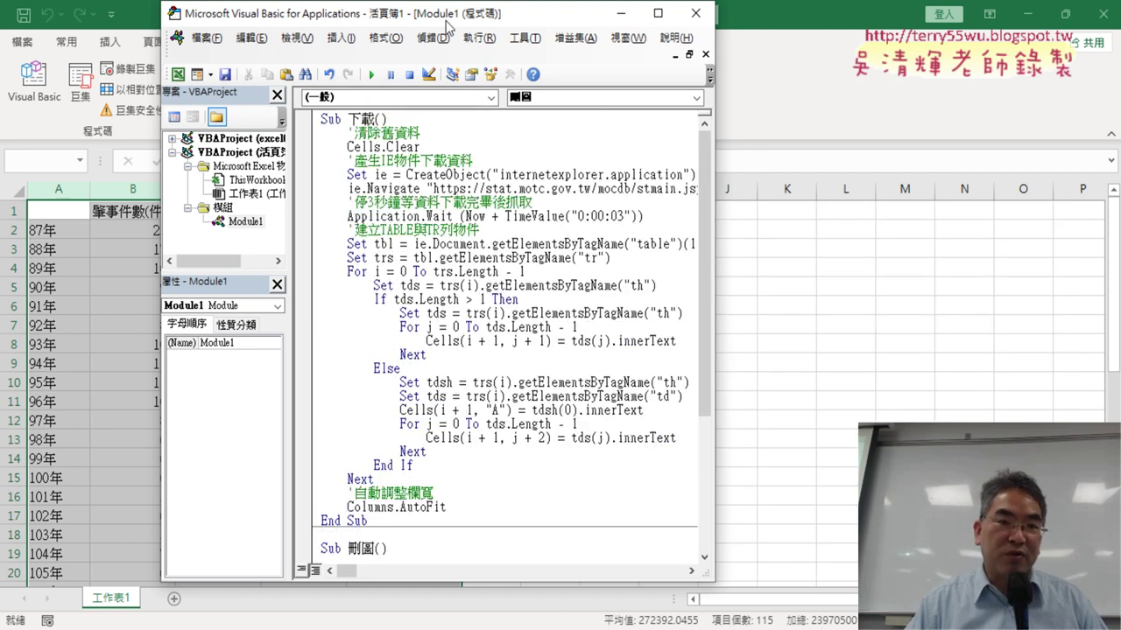
{"action": "left_click_drag", "start_coordinate": [450, 17], "coordinate": [859, 40]}
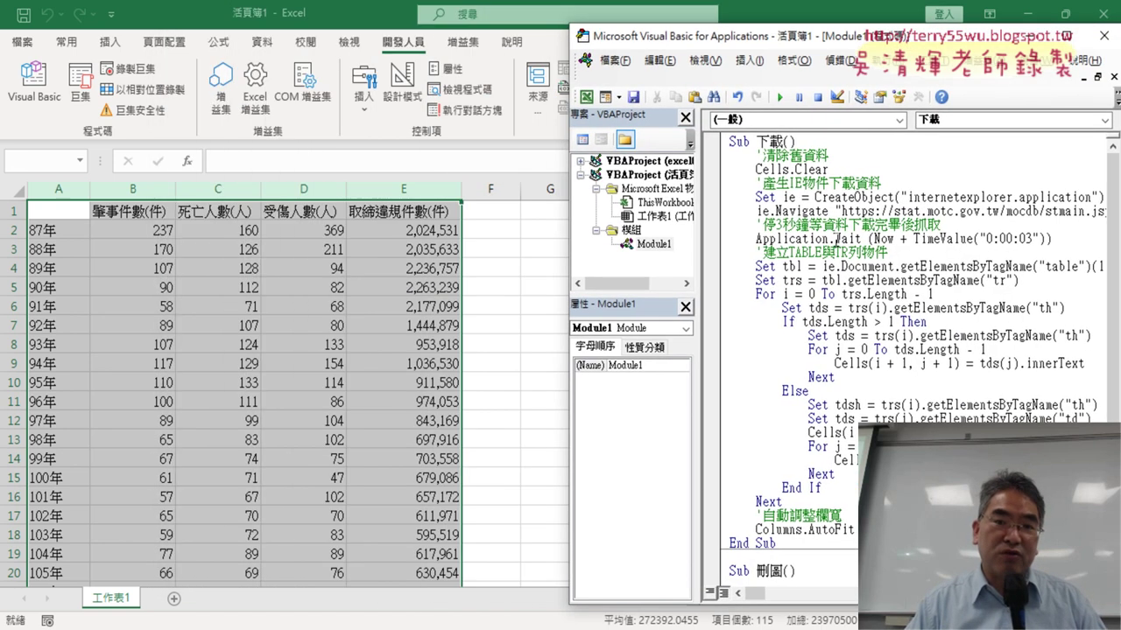
{"action": "left_click_drag", "start_coordinate": [759, 42], "coordinate": [508, 26]}
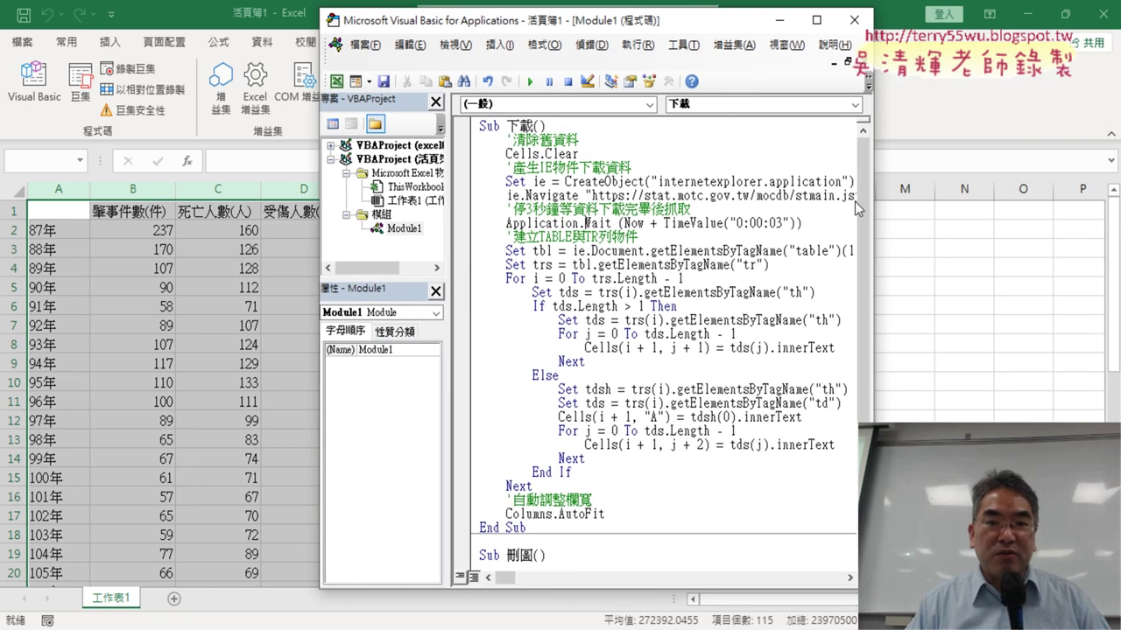
{"action": "left_click_drag", "start_coordinate": [858, 208], "coordinate": [1078, 209]}
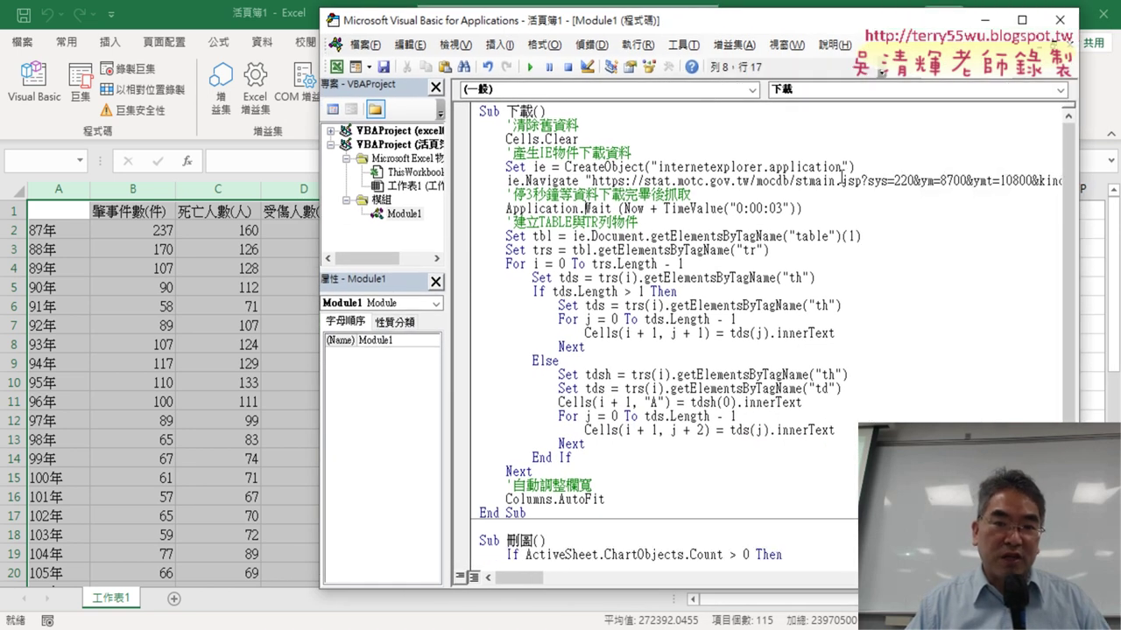
- Step 下載 through Cells.Clear, CreateObject, Navigate and Application.Wait, then insert a blank line after Wait
{"action": "left_click", "coordinate": [652, 139]}
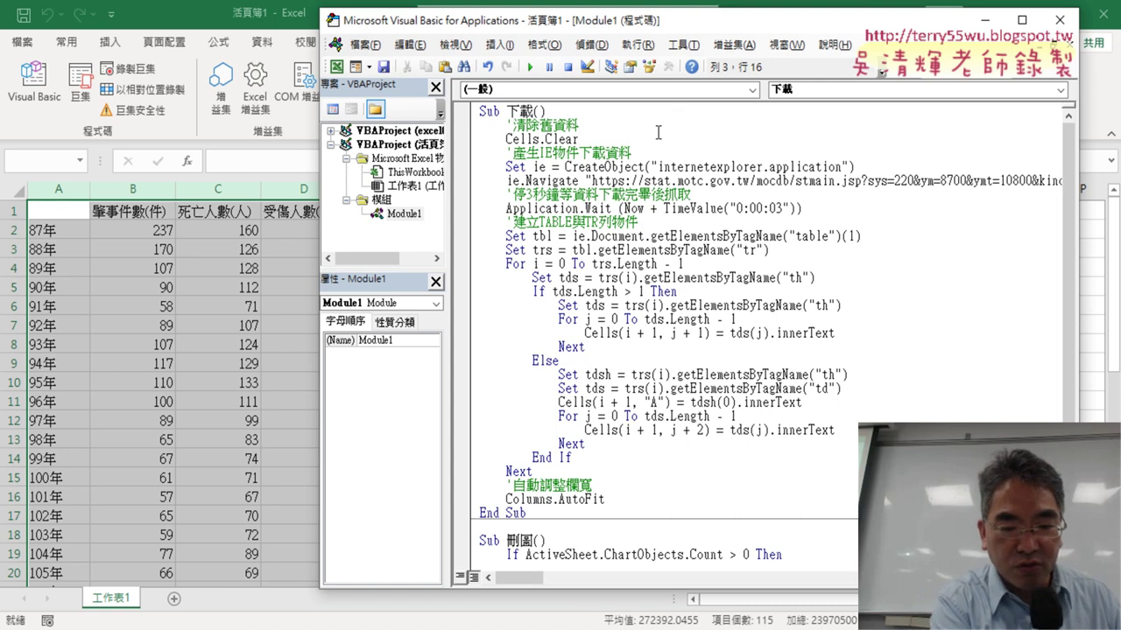
{"action": "key", "text": "F8"}
{"action": "key", "text": "F8"}
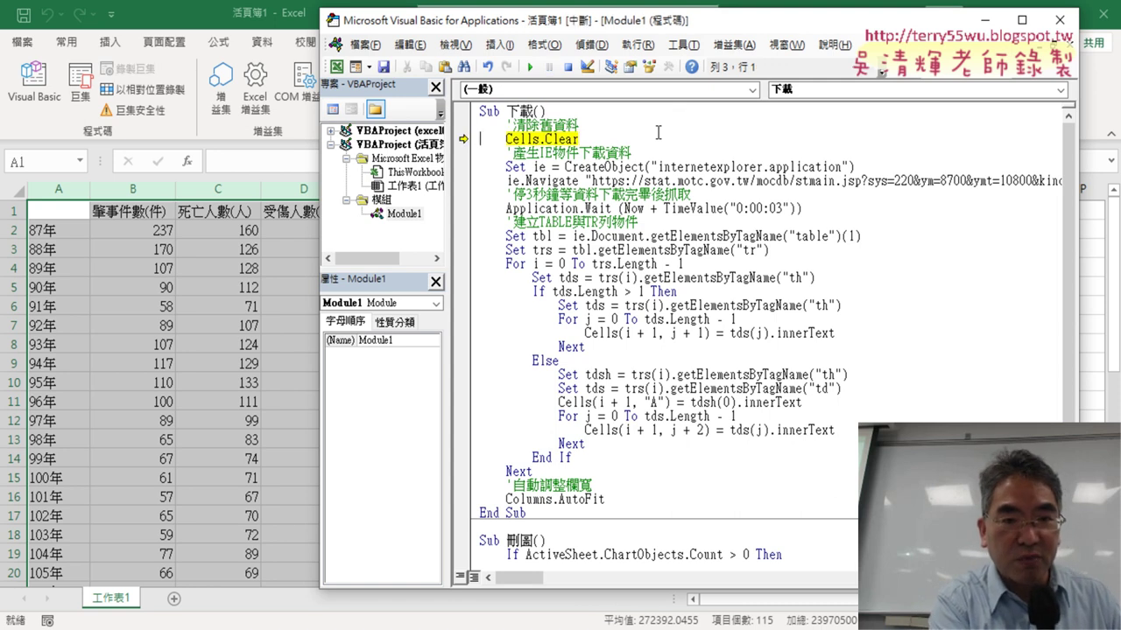
{"action": "key", "text": "F8"}
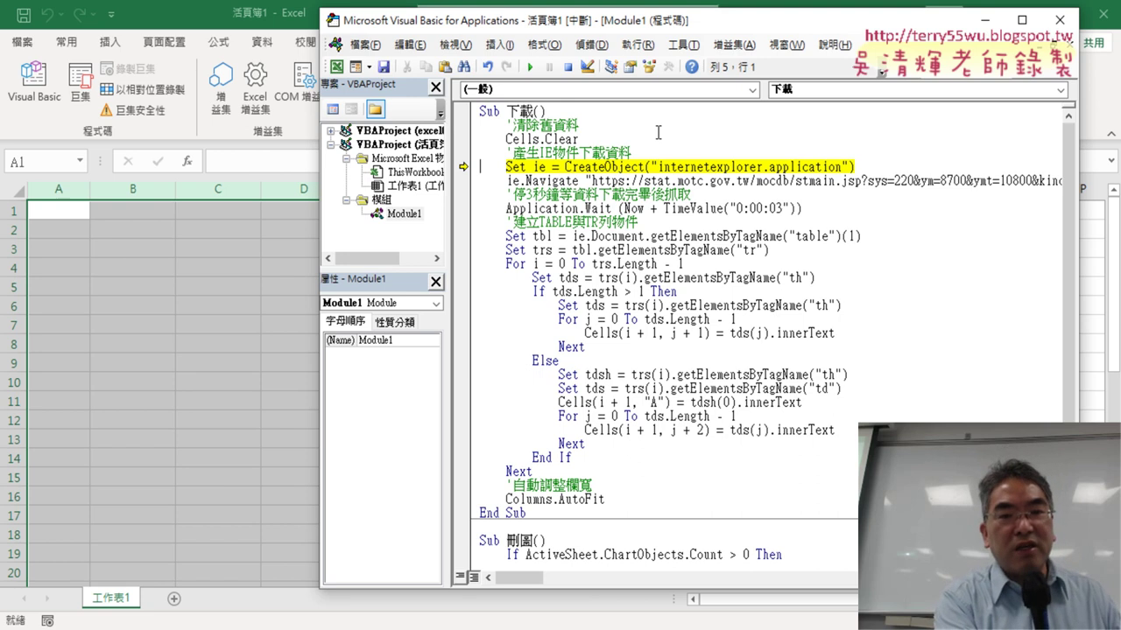
{"action": "key", "text": "F8"}
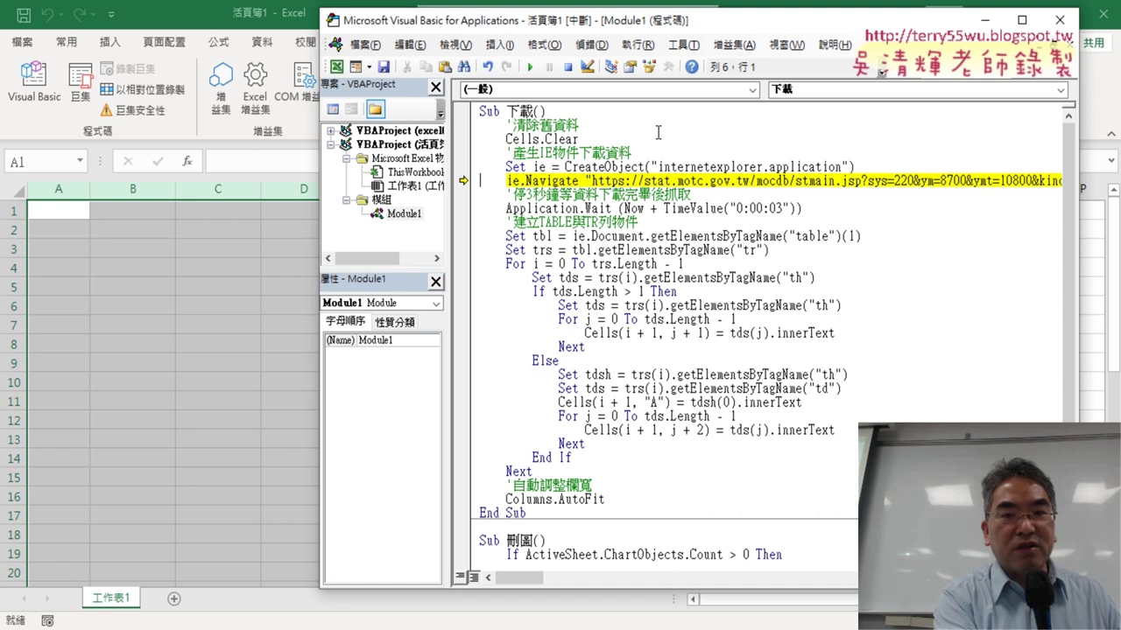
{"action": "key", "text": "F8"}
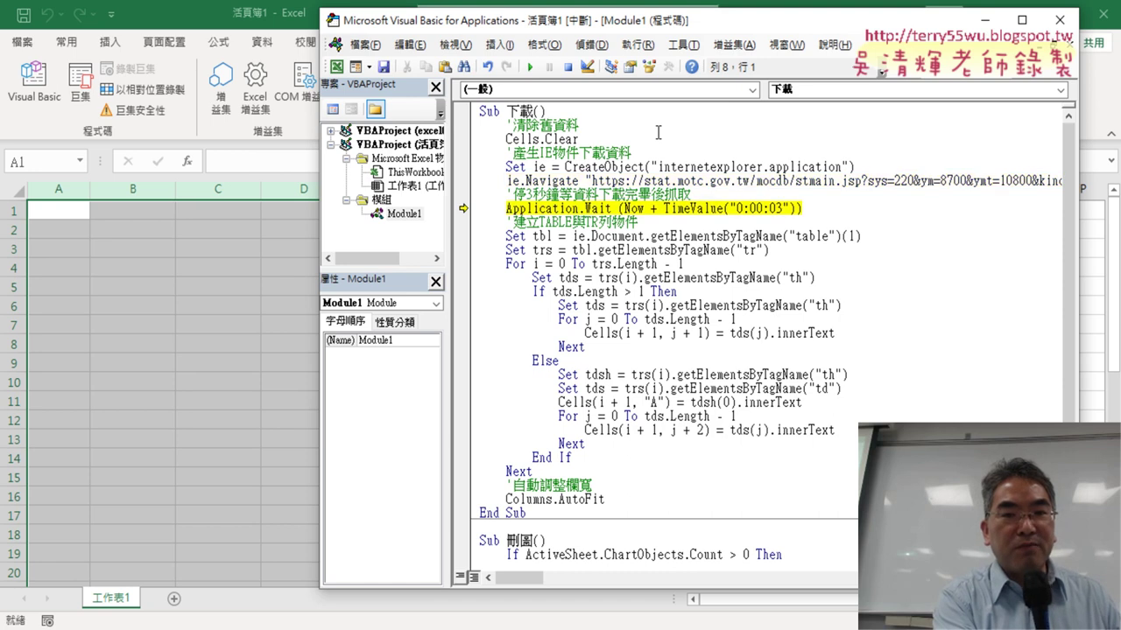
{"action": "key", "text": "F8"}
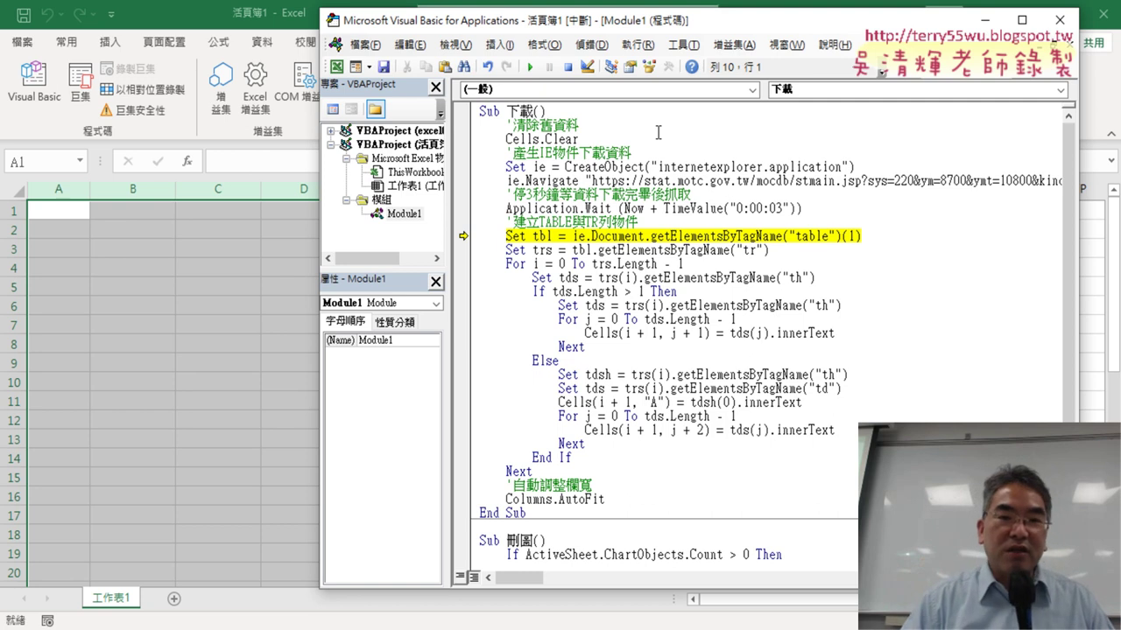
{"action": "left_click", "coordinate": [827, 210]}
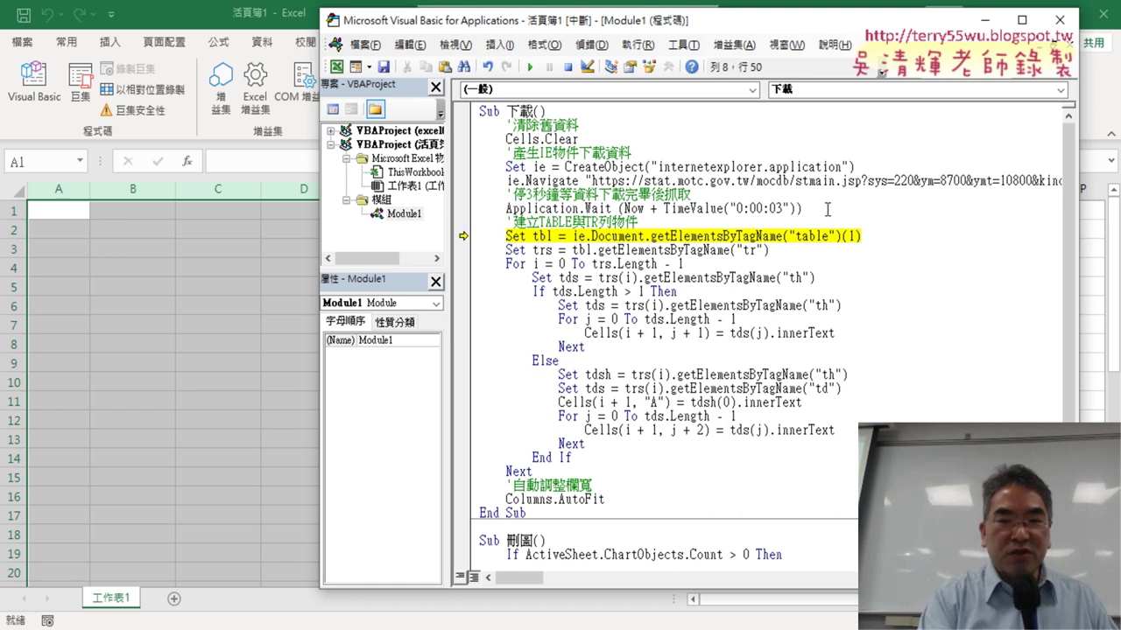
{"action": "key", "text": "Return"}
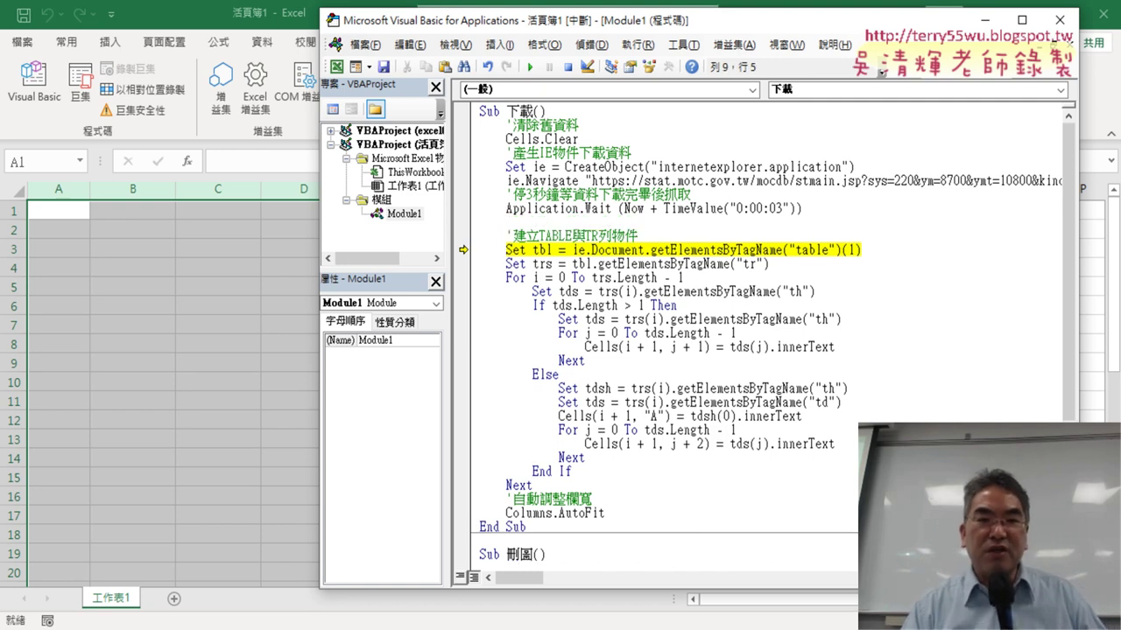
- Add ie.Visible = 1 after Application.Wait, move execution to that line and resume the macro
{"action": "type", "text": "i"}
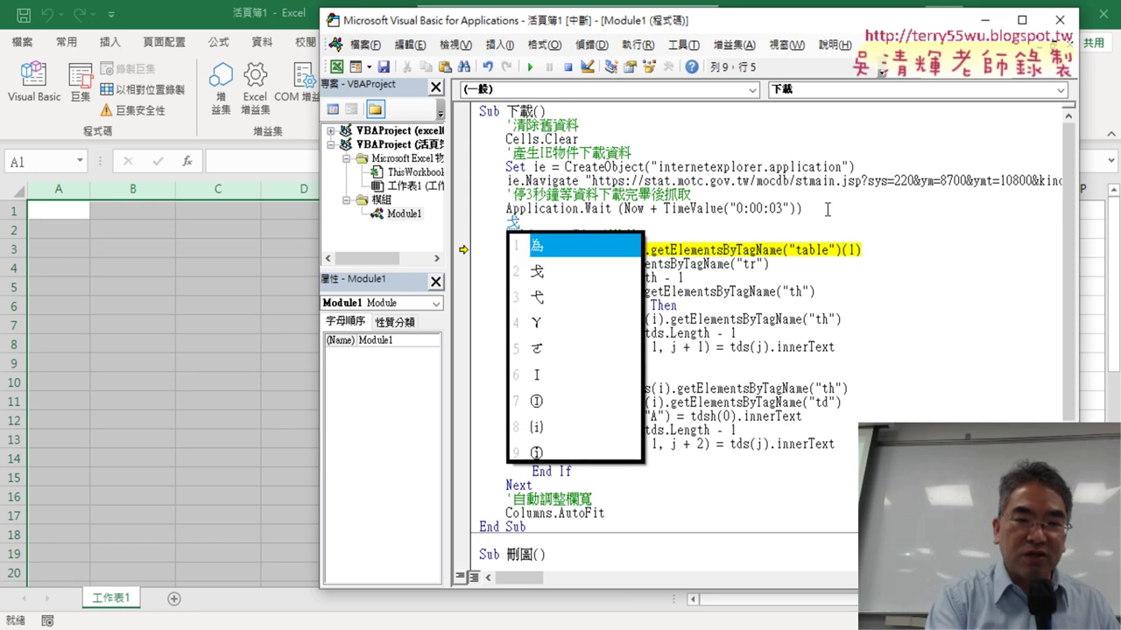
{"action": "key", "text": "Escape"}
{"action": "type", "text": "i"}
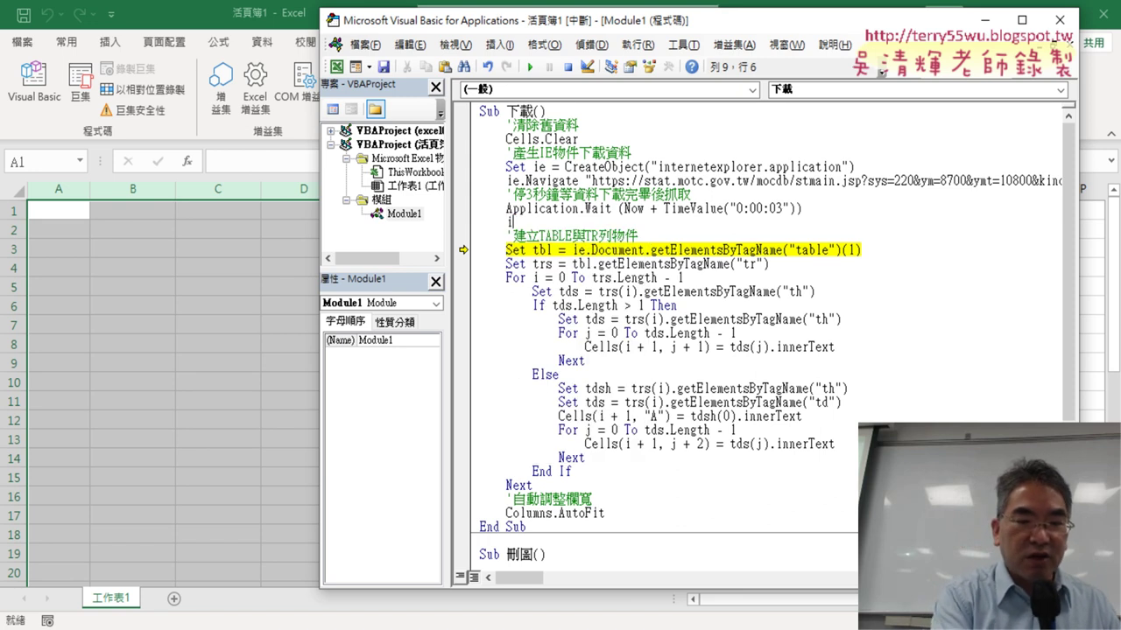
{"action": "type", "text": "e."}
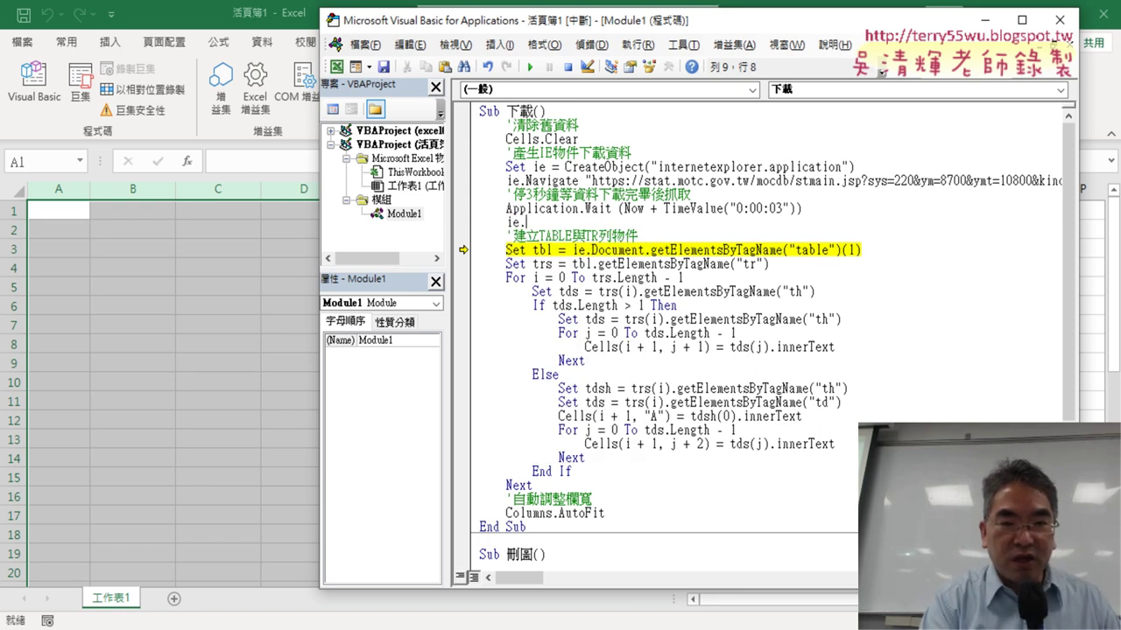
{"action": "type", "text": "v"}
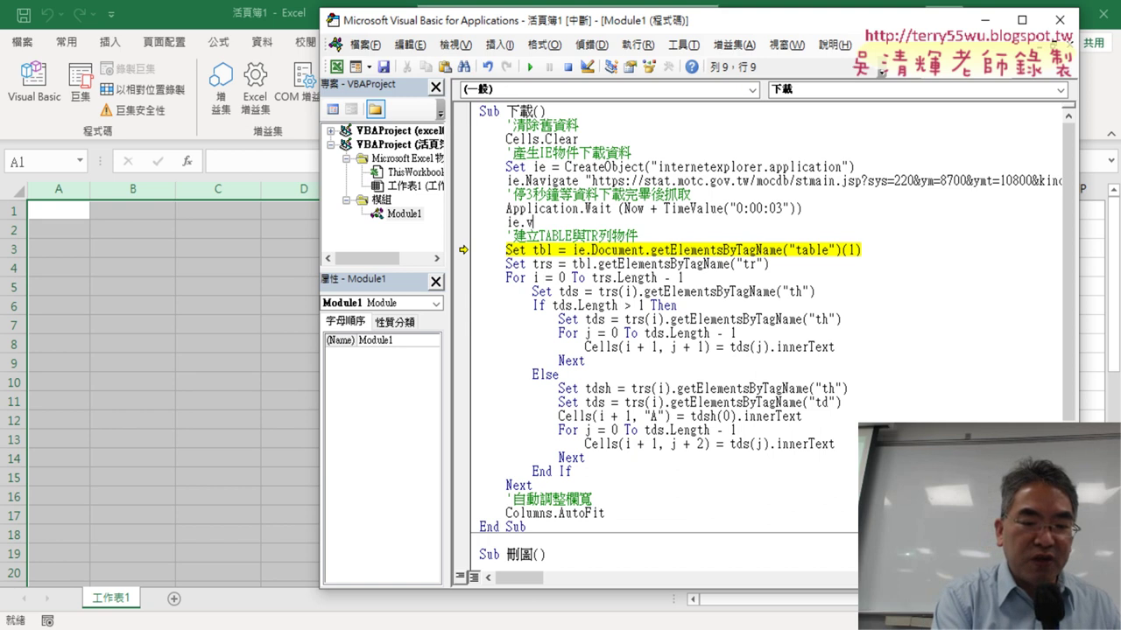
{"action": "type", "text": "isi"}
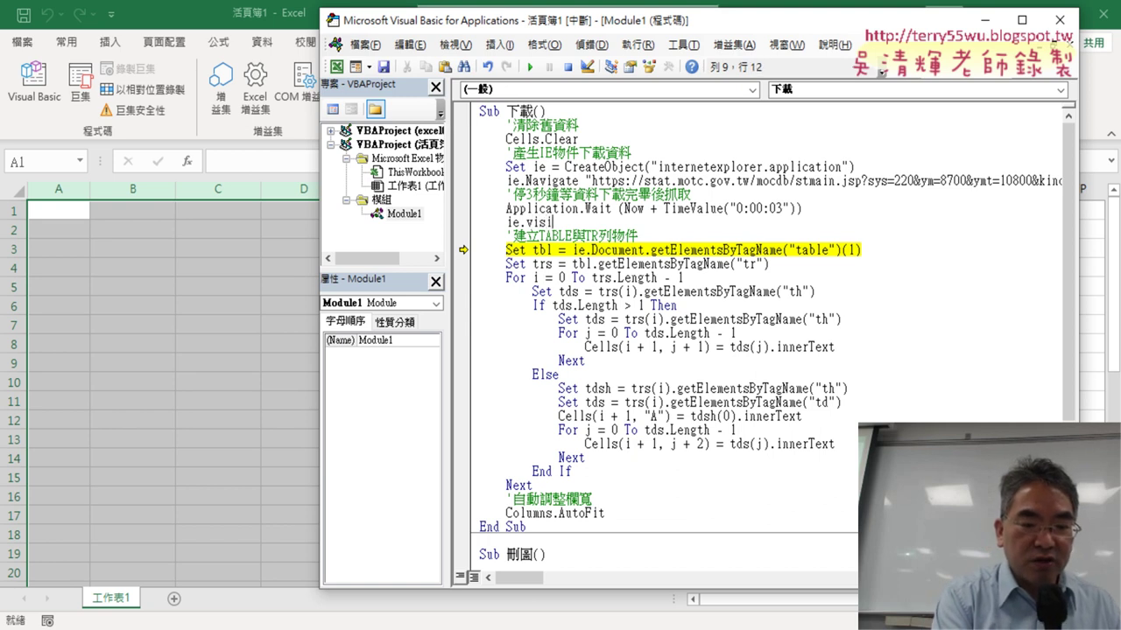
{"action": "type", "text": "ble"}
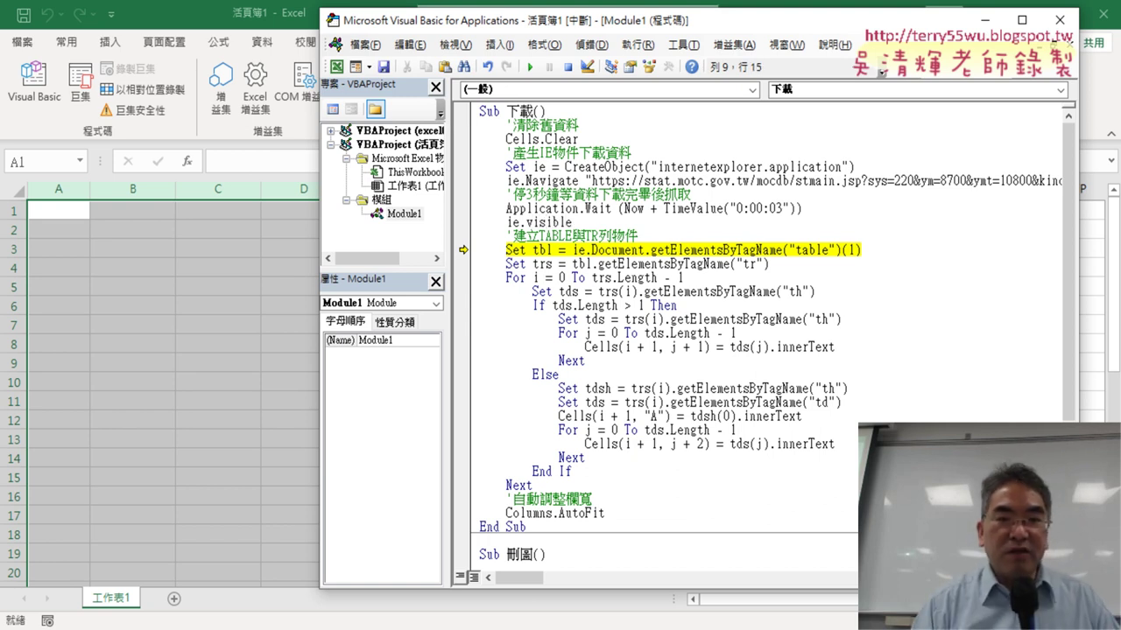
{"action": "type", "text": "="}
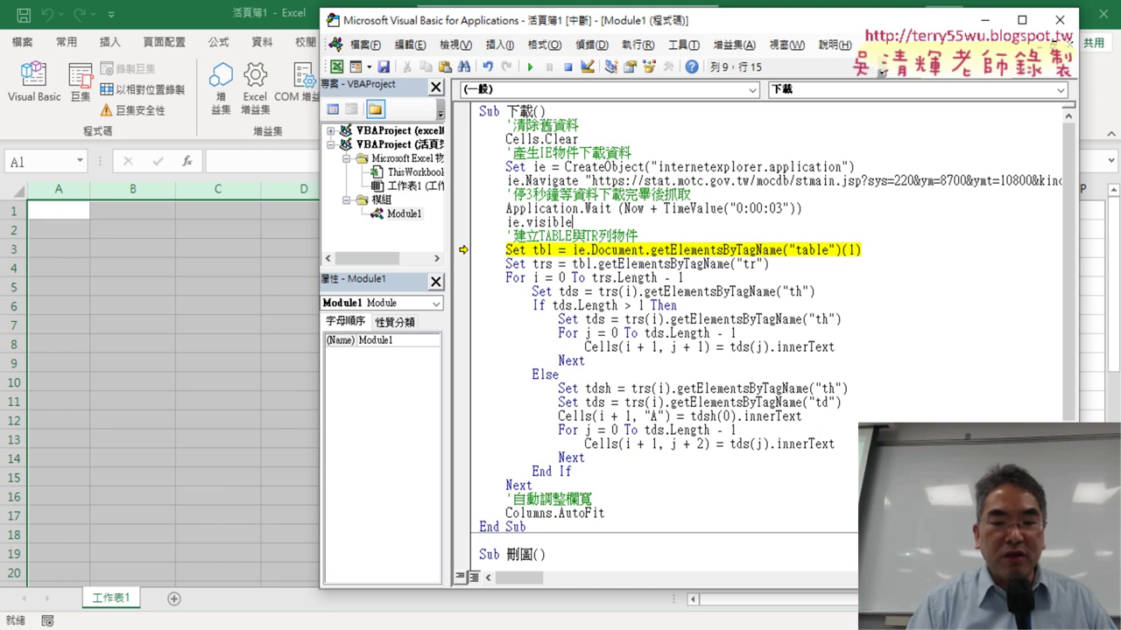
{"action": "type", "text": "1"}
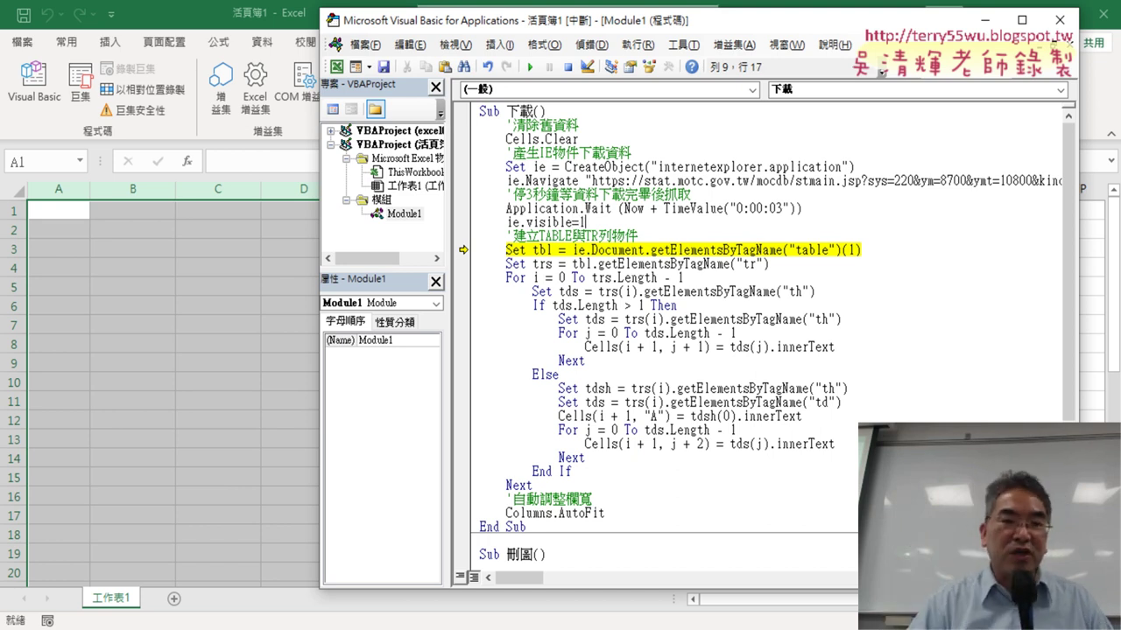
{"action": "left_click", "coordinate": [553, 264]}
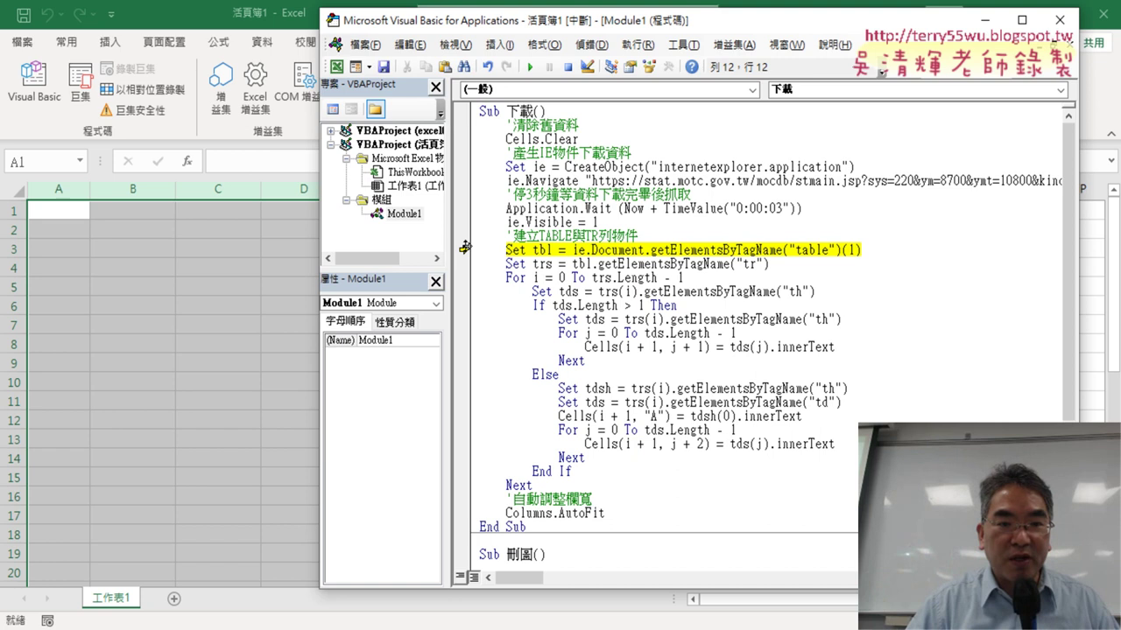
{"action": "left_click_drag", "start_coordinate": [465, 247], "coordinate": [463, 222]}
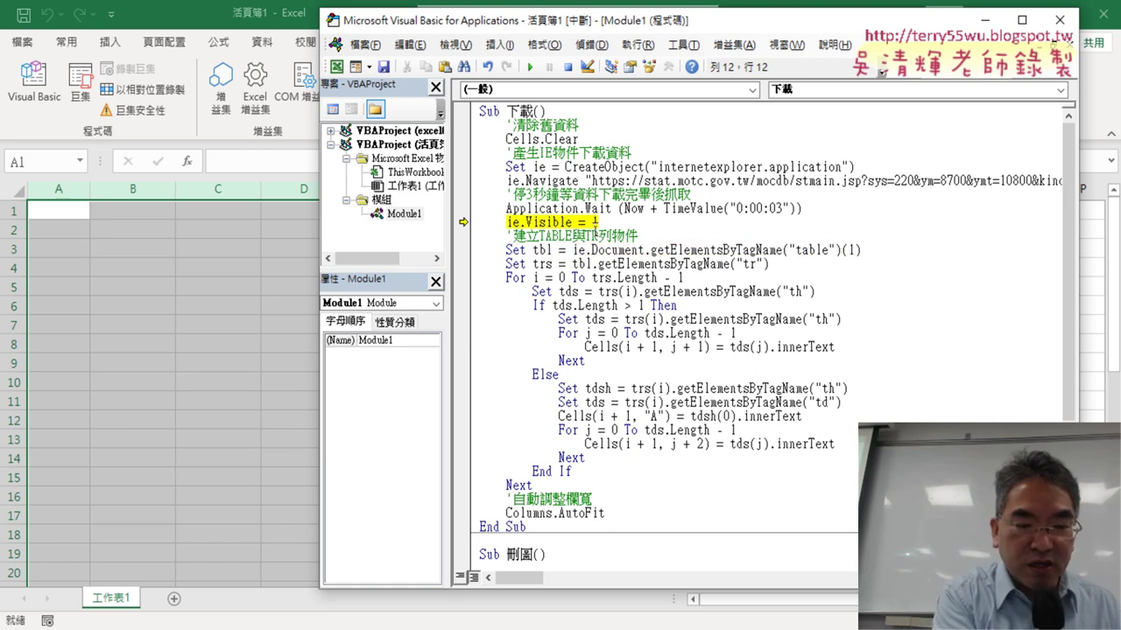
{"action": "key", "text": "F5"}
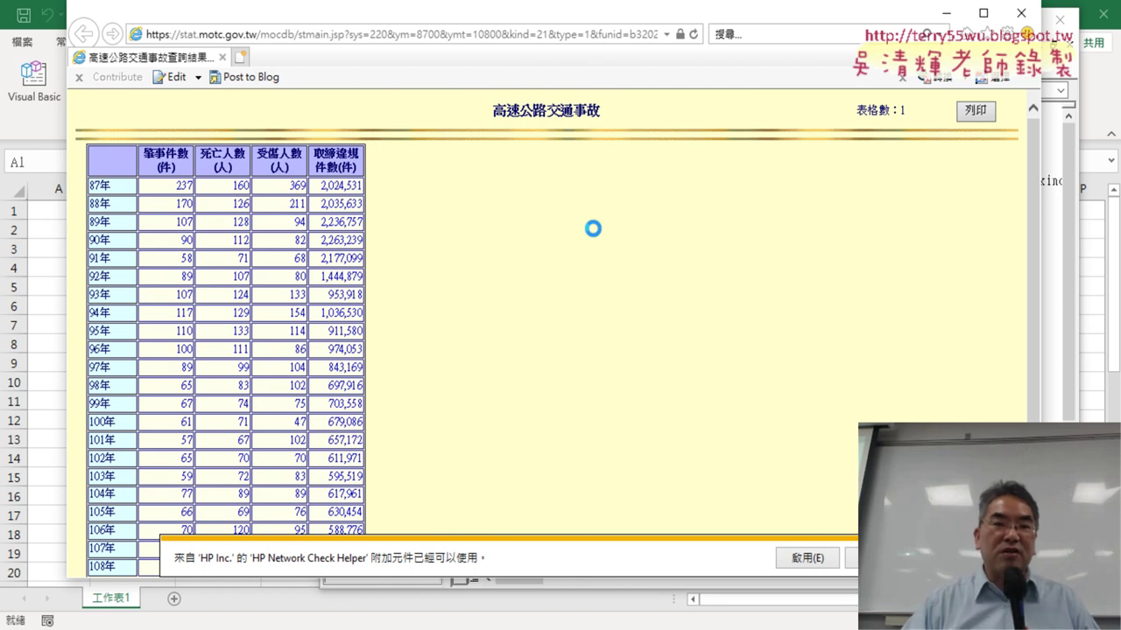
- Move the Internet Explorer window around to view the accident table, then minimize it
{"action": "left_click_drag", "start_coordinate": [482, 6], "coordinate": [958, 189]}
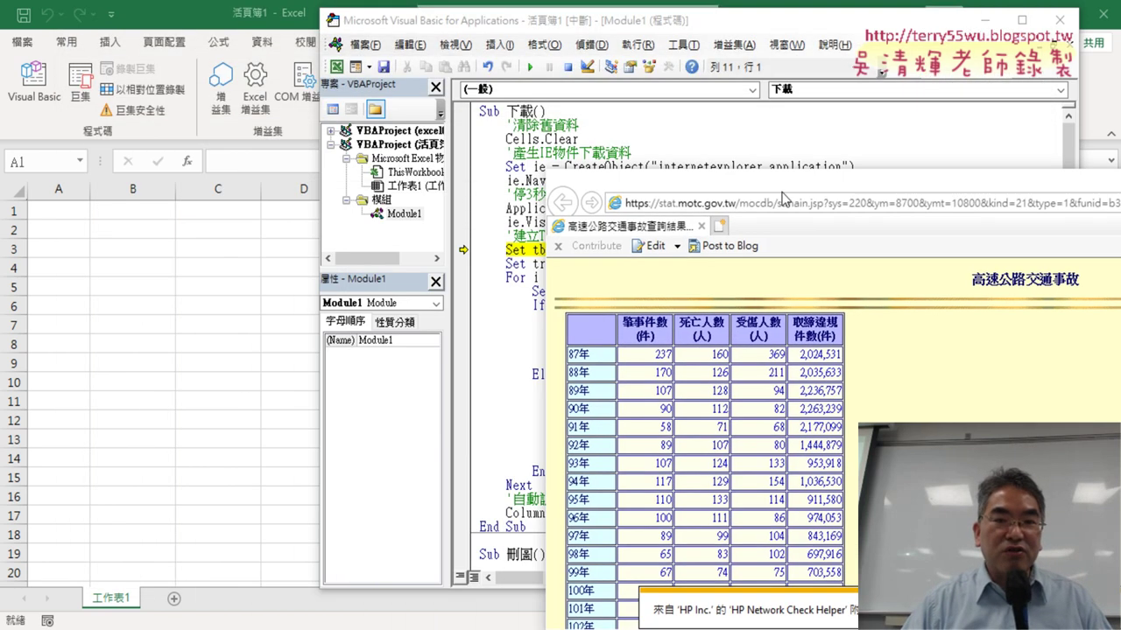
{"action": "left_click_drag", "start_coordinate": [763, 179], "coordinate": [787, 111]}
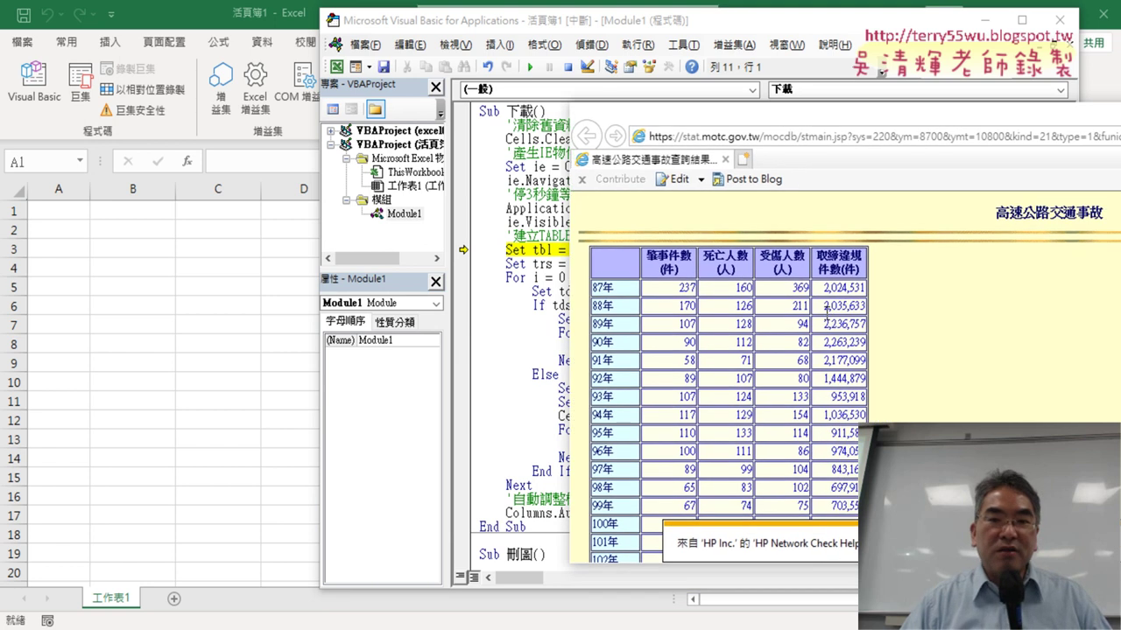
{"action": "left_click_drag", "start_coordinate": [879, 123], "coordinate": [426, 102]}
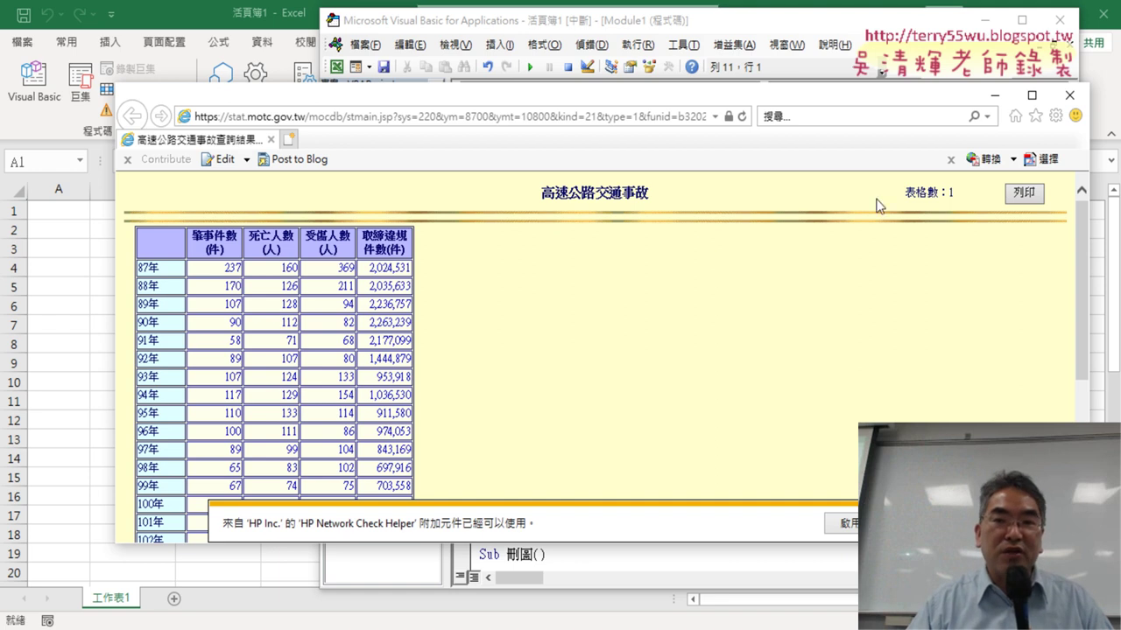
{"action": "left_click", "coordinate": [994, 102]}
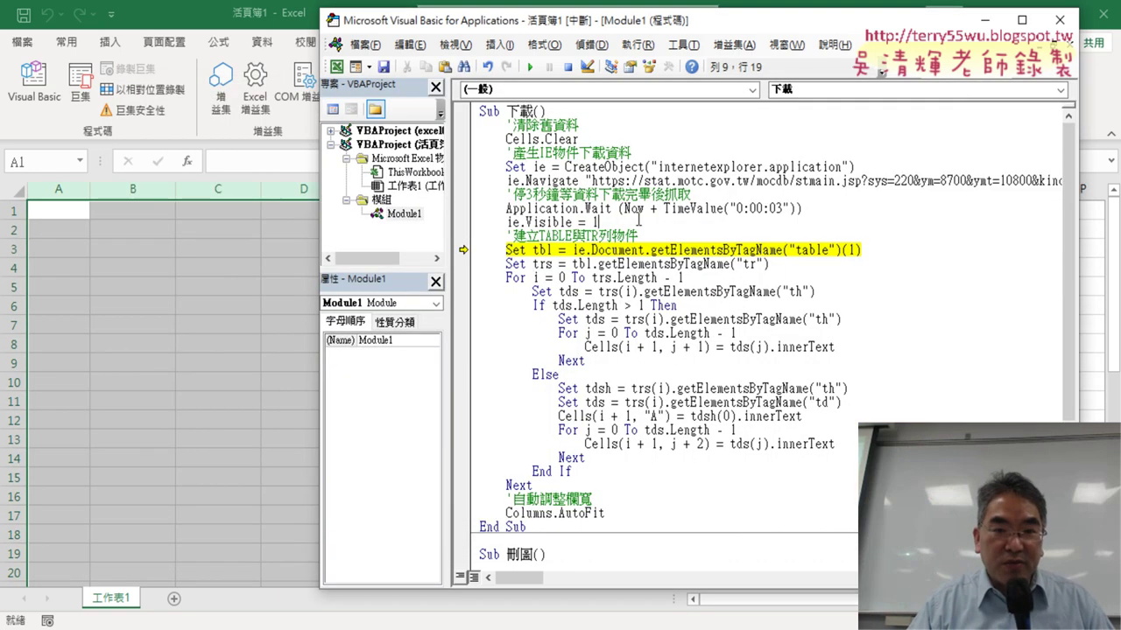
- Change the line to ie.Visible = 0 and rerun execution from it
{"action": "type", "text": "0"}
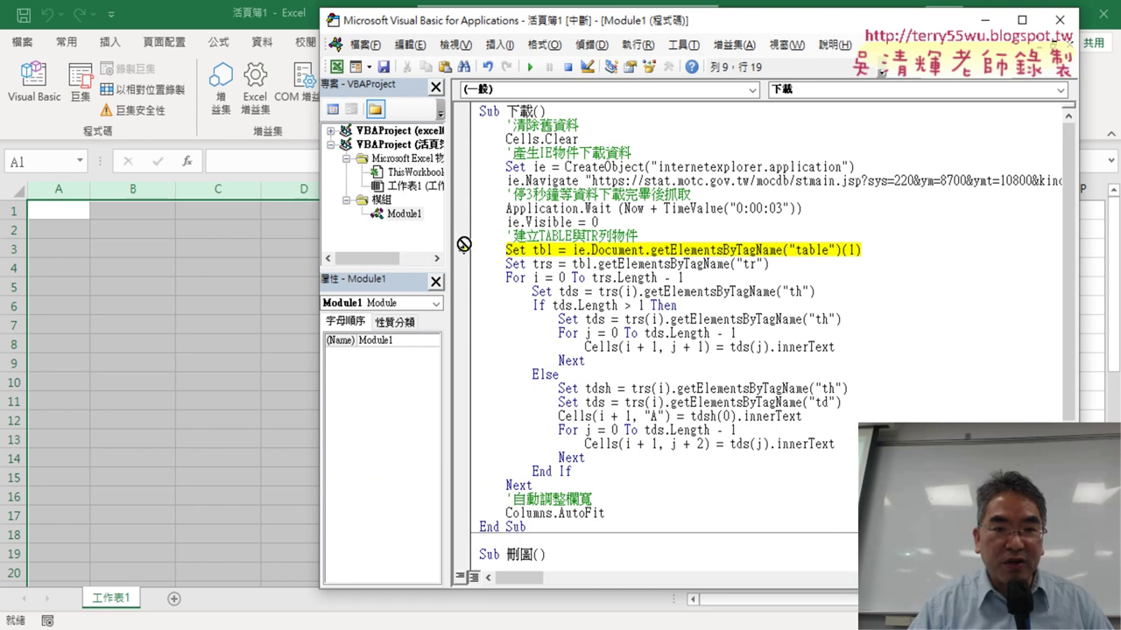
{"action": "left_click_drag", "start_coordinate": [462, 250], "coordinate": [462, 223]}
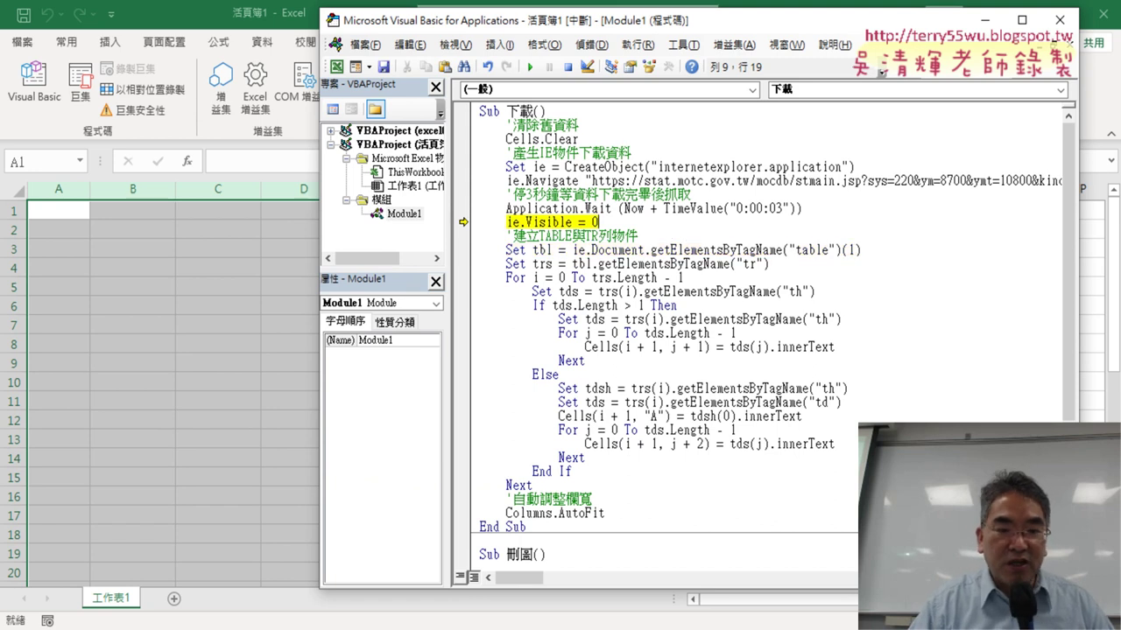
{"action": "key", "text": "F8"}
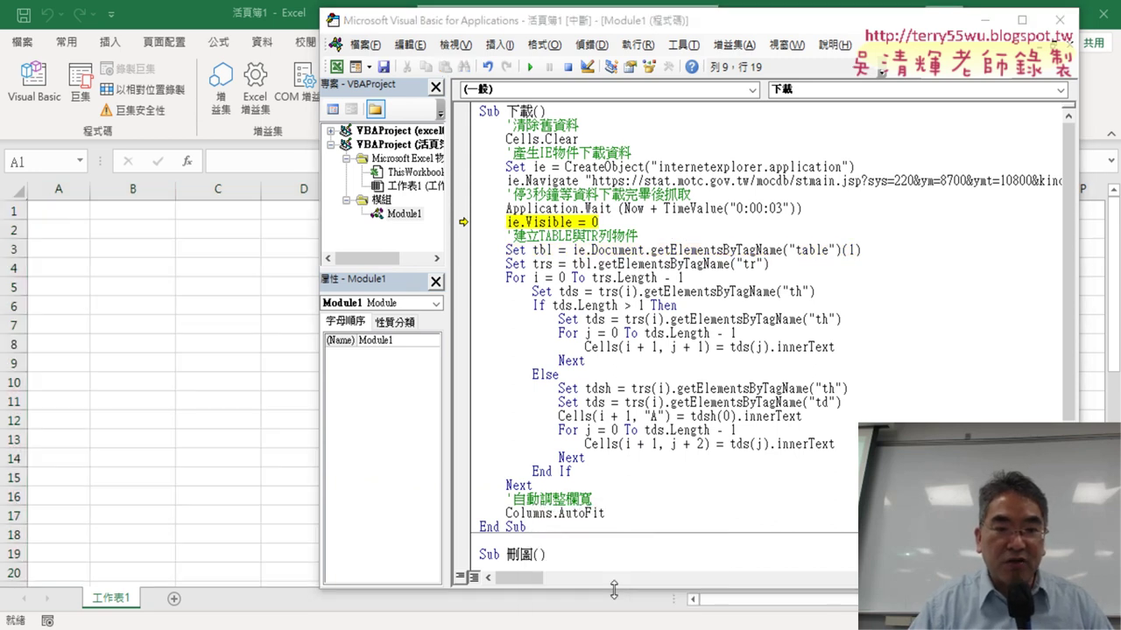
- Shrink the accident-table browser window and move the code editor right beside it
{"action": "left_click_drag", "start_coordinate": [600, 88], "coordinate": [600, 126]}
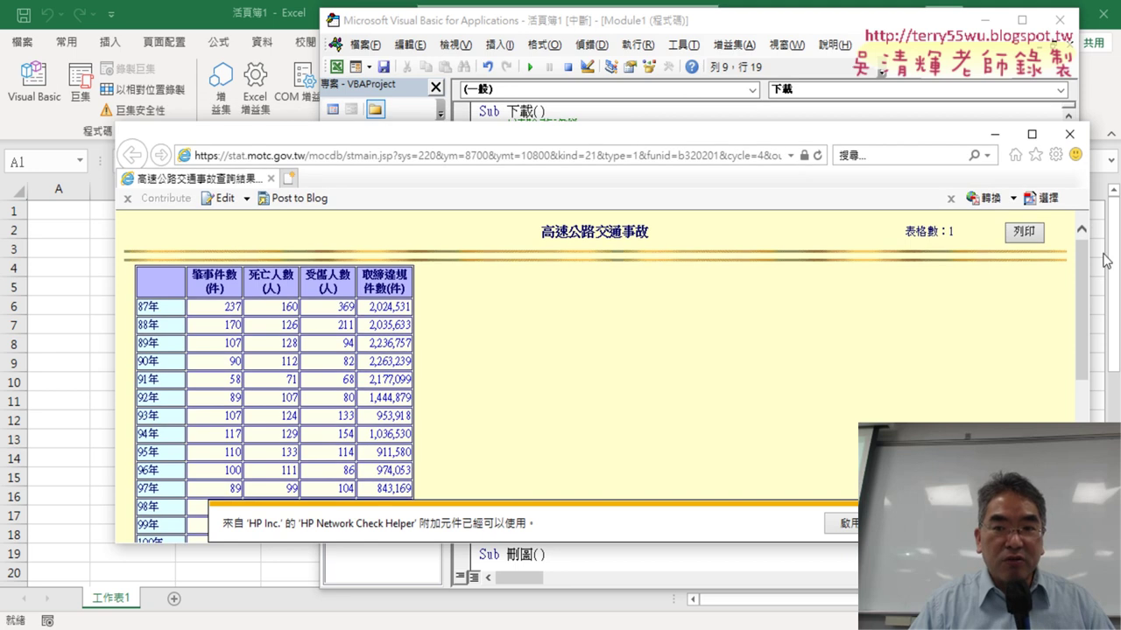
{"action": "left_click_drag", "start_coordinate": [1093, 251], "coordinate": [494, 250]}
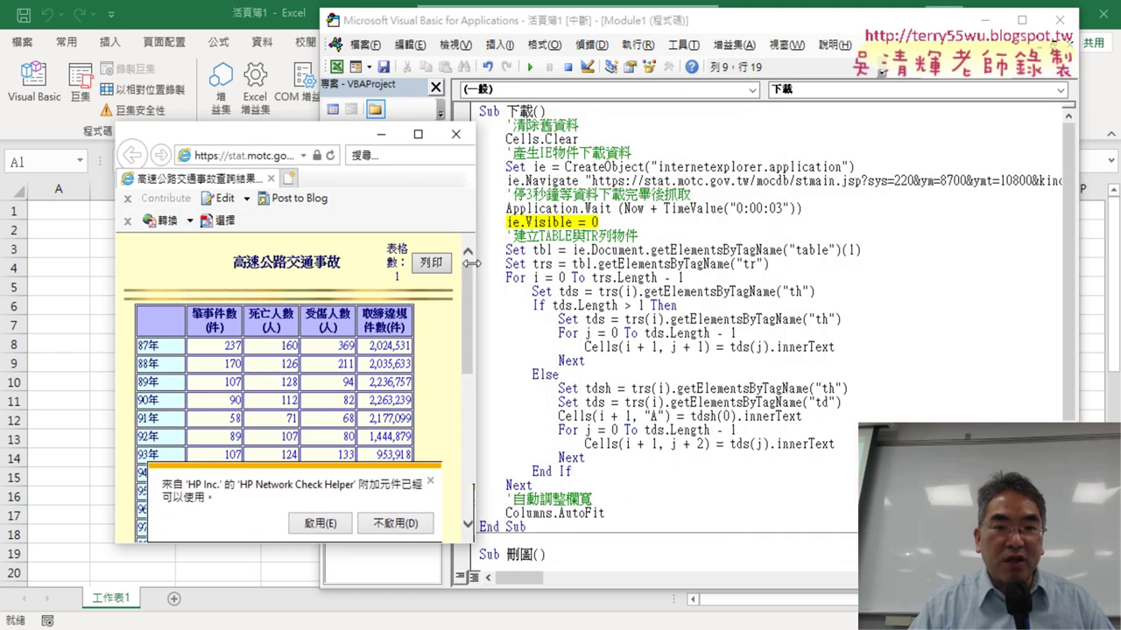
{"action": "left_click", "coordinate": [624, 222]}
{"action": "left_click_drag", "start_coordinate": [633, 24], "coordinate": [767, 25]}
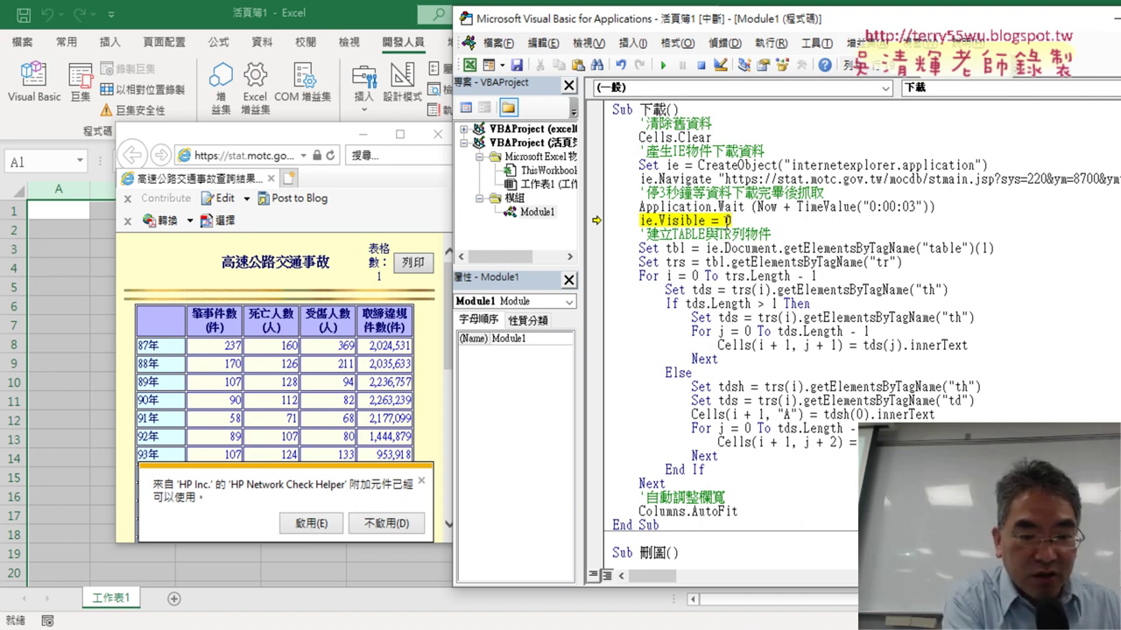
- Step past ie.Visible = 0 to hide the browser, then change it back to ie.Visible = 1
{"action": "key", "text": "F8"}
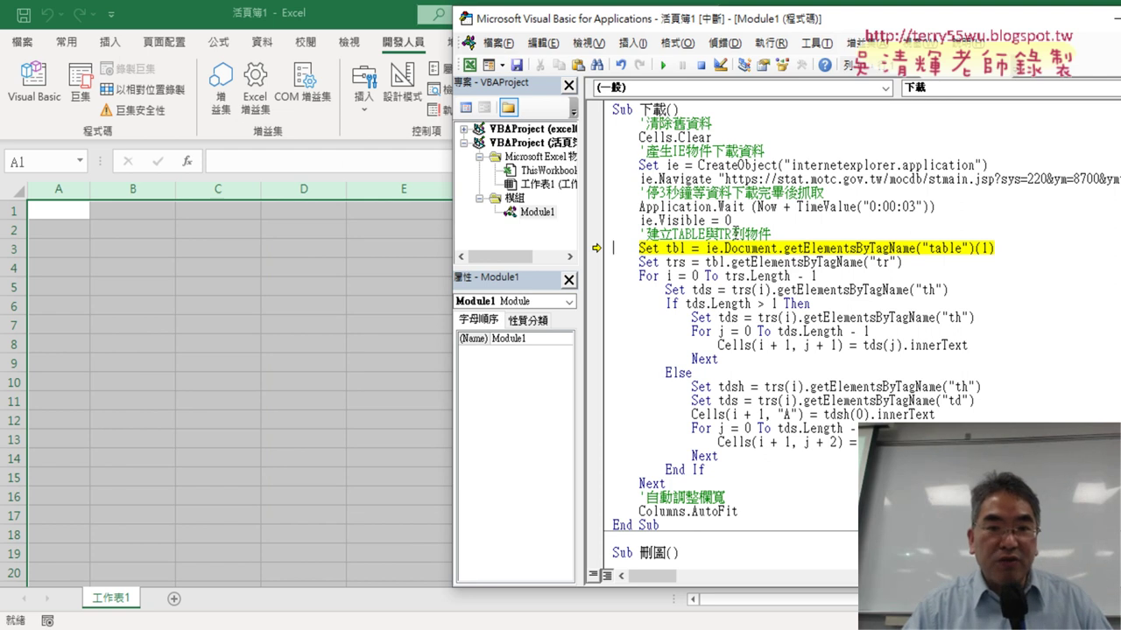
{"action": "left_click_drag", "start_coordinate": [734, 222], "coordinate": [602, 222]}
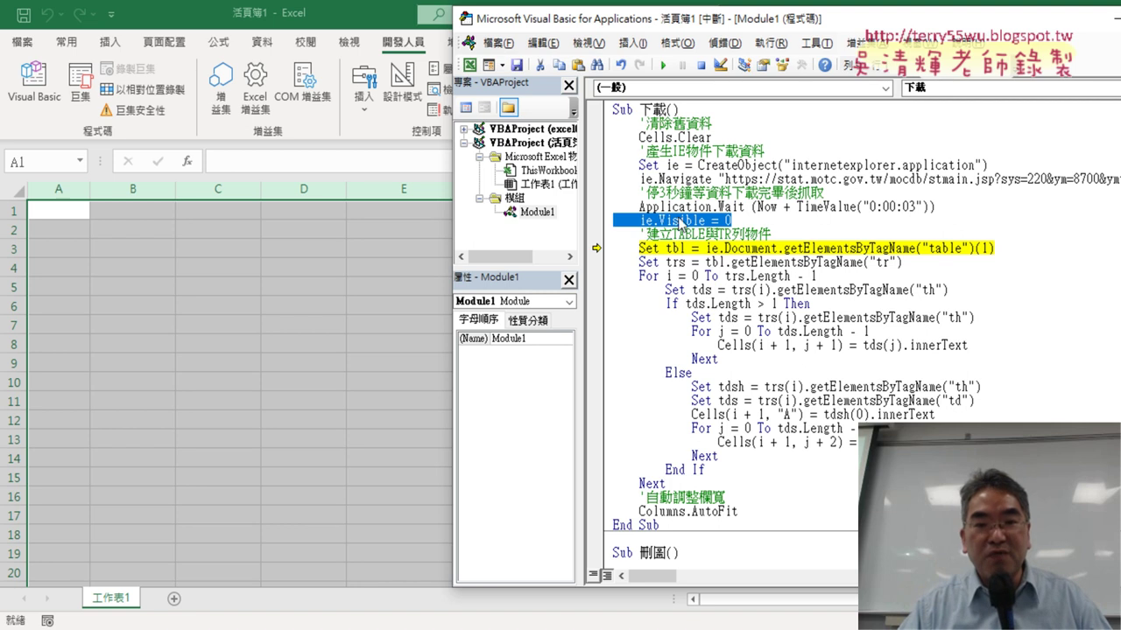
{"action": "type", "text": "1"}
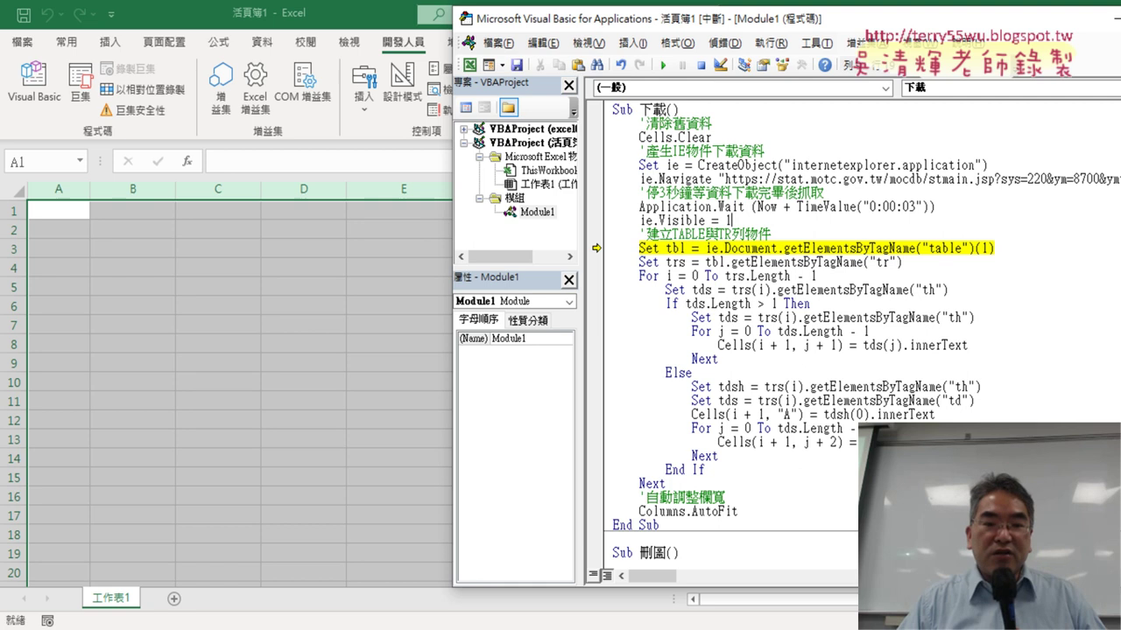
{"action": "scroll", "coordinate": [984, 251], "scroll_direction": "down", "scroll_amount": 1}
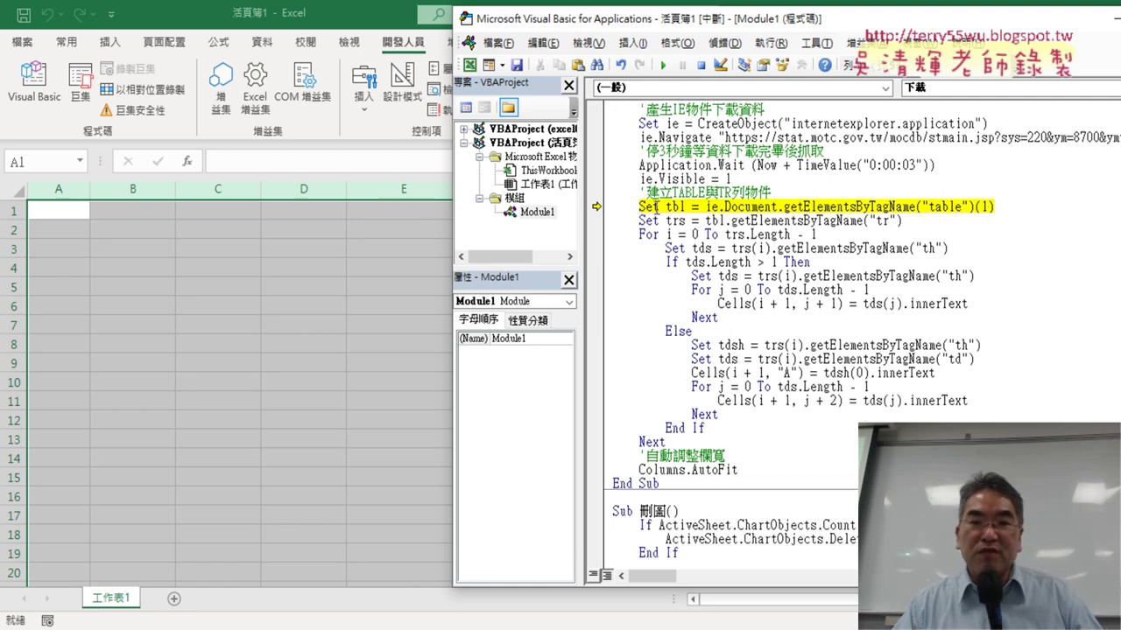
{"action": "left_click_drag", "start_coordinate": [706, 207], "coordinate": [995, 210]}
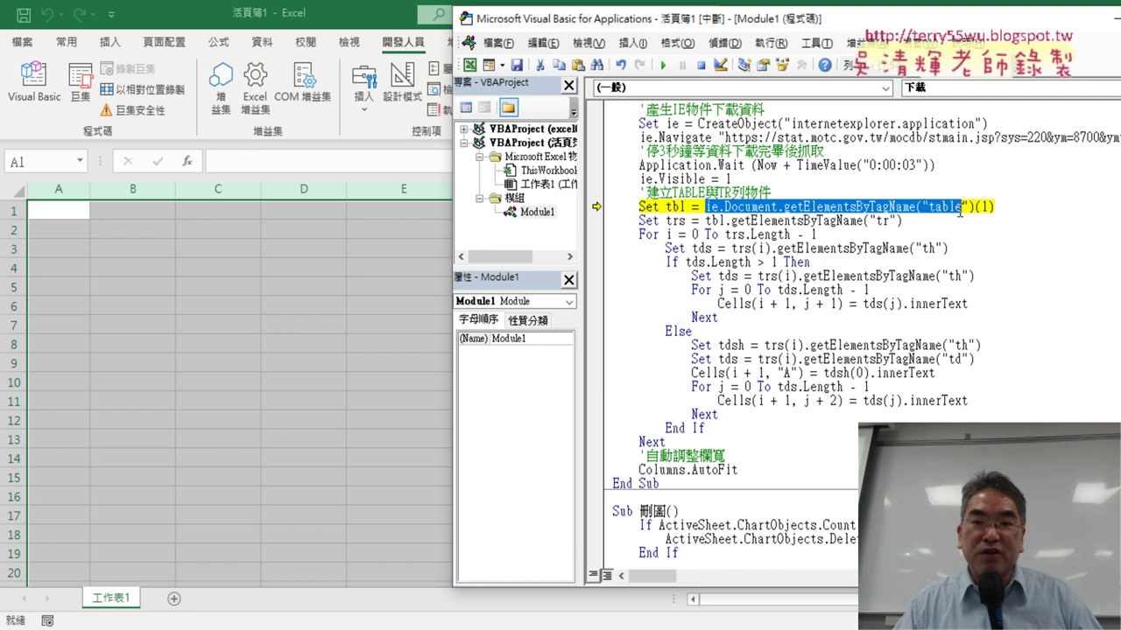
- Try table index 0 in getElementsByTagName("table")(1), then set it back to 1
{"action": "left_click", "coordinate": [999, 210]}
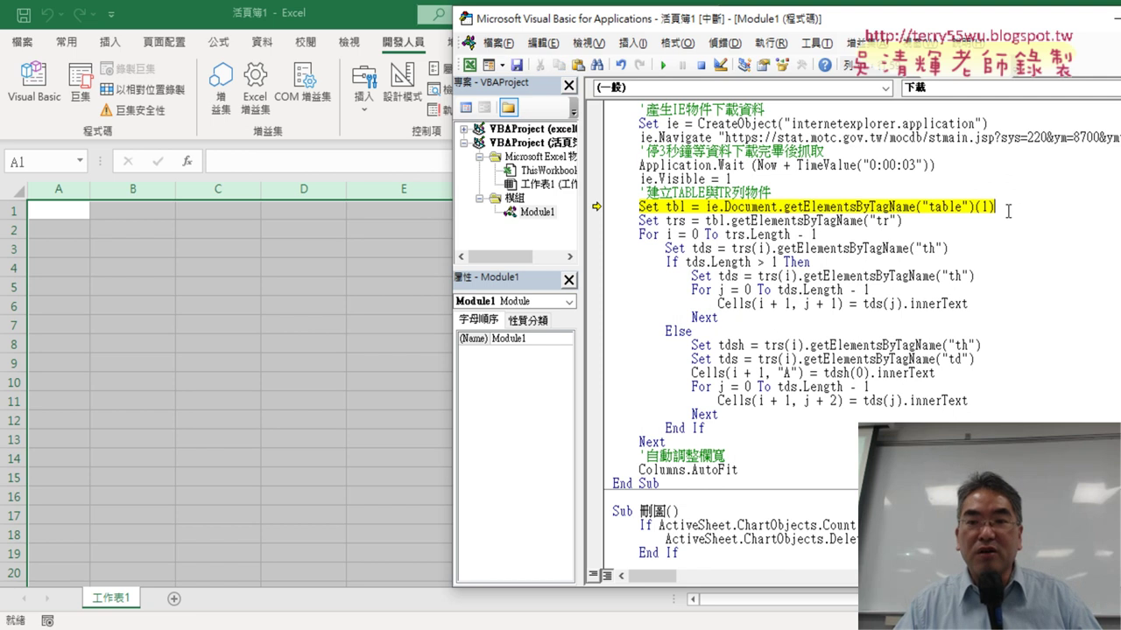
{"action": "double_click", "coordinate": [984, 208]}
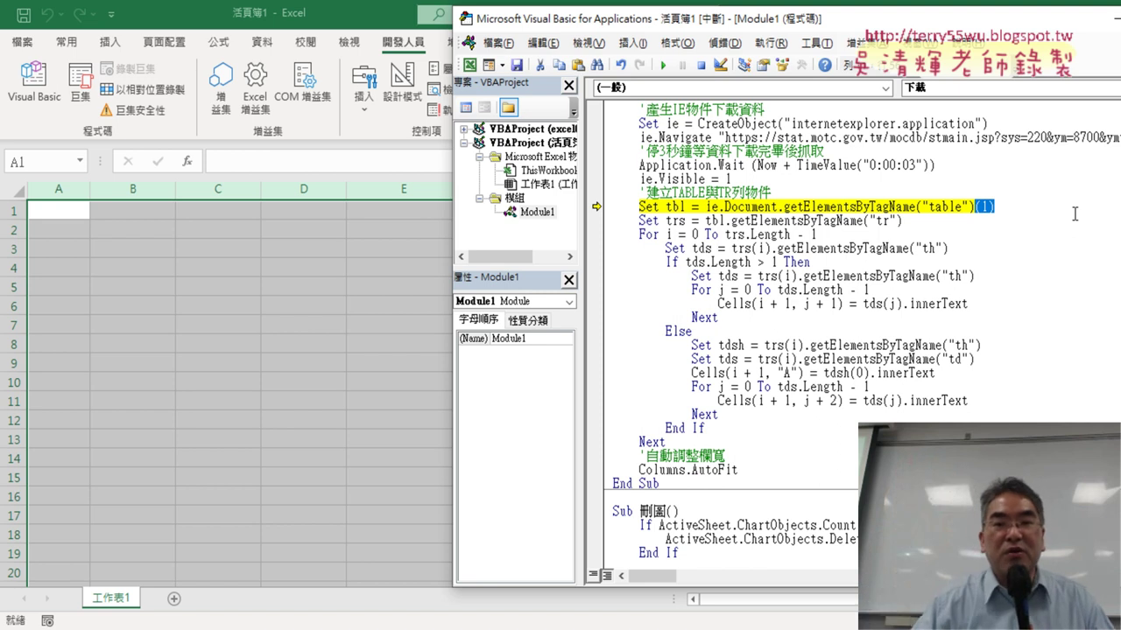
{"action": "double_click", "coordinate": [983, 207]}
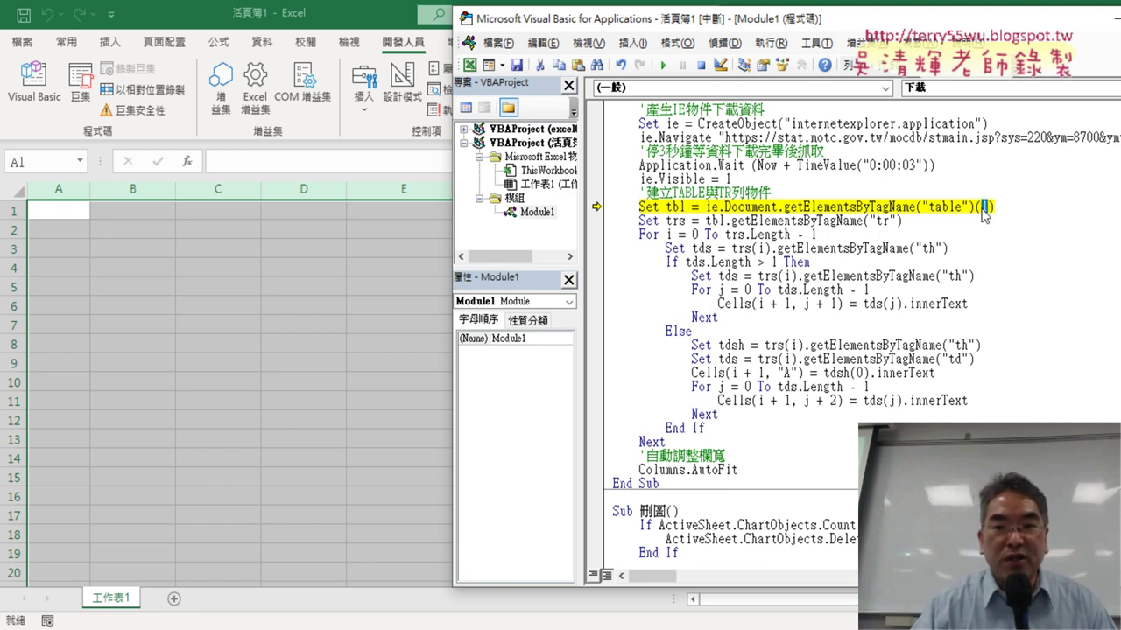
{"action": "type", "text": "0"}
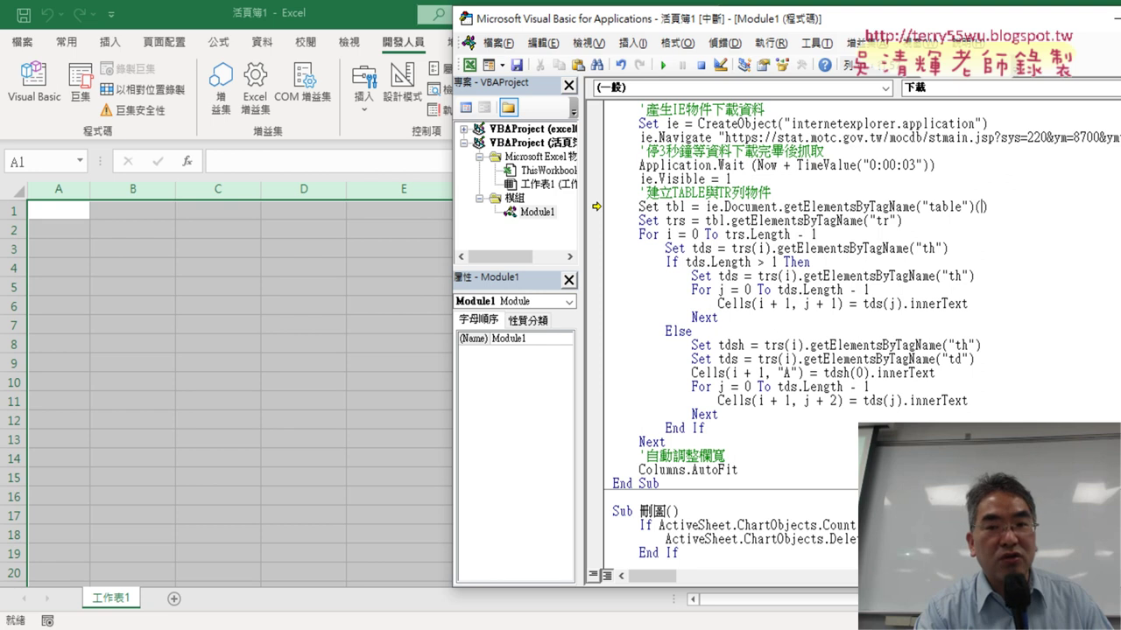
{"action": "type", "text": "1"}
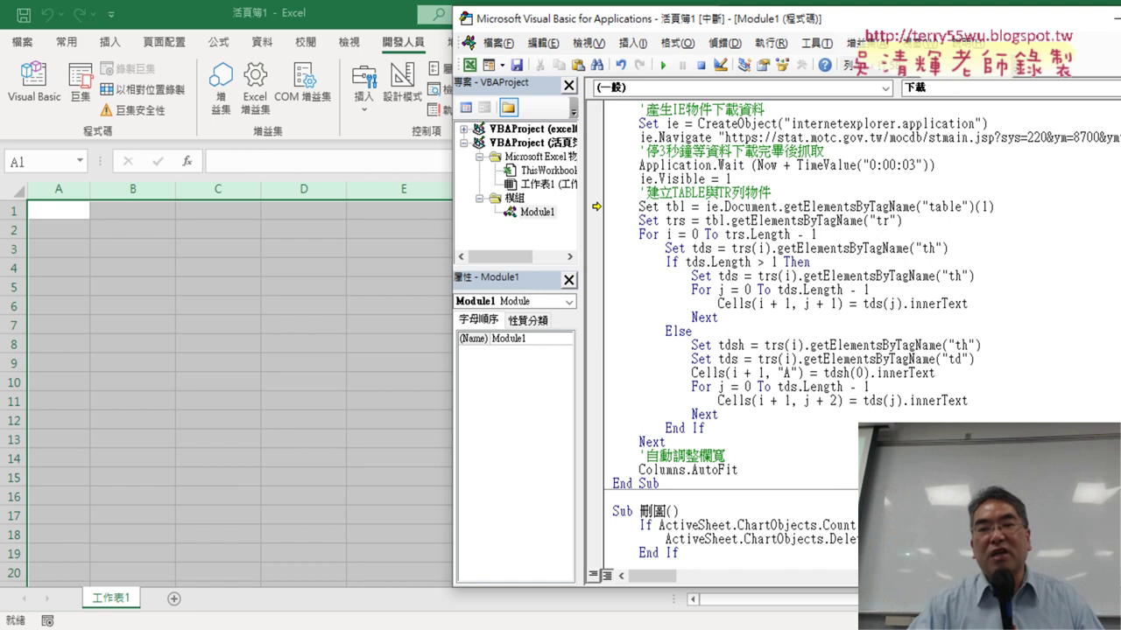
- Highlight the (1) index, the row-list lines and the tbl variable to explain them
{"action": "left_click_drag", "start_coordinate": [996, 206], "coordinate": [976, 206]}
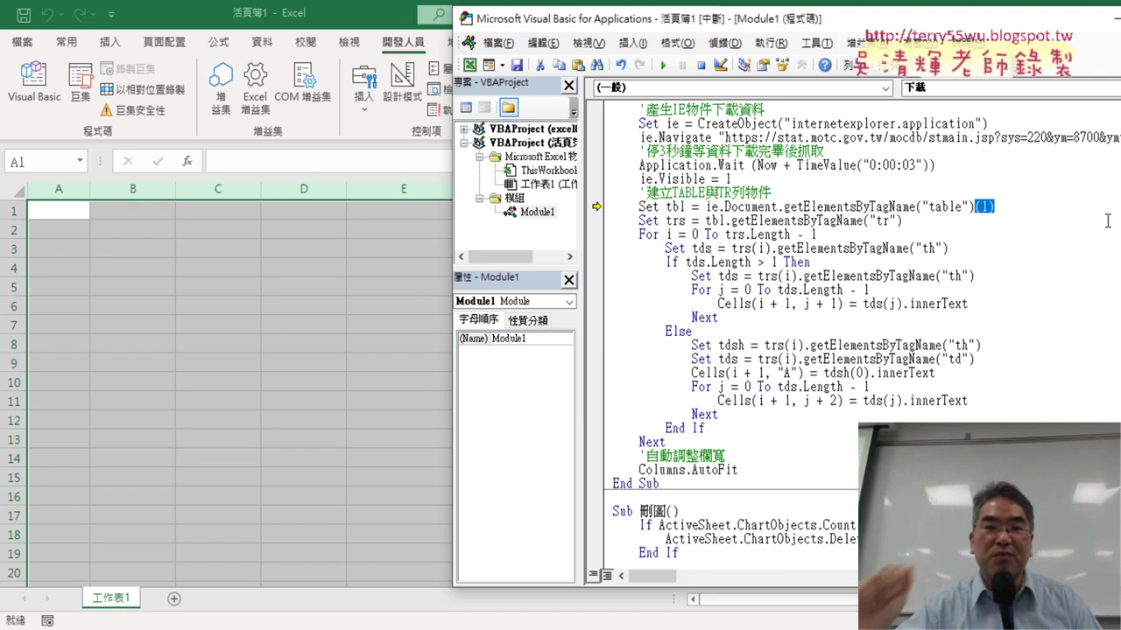
{"action": "left_click_drag", "start_coordinate": [895, 232], "coordinate": [899, 221]}
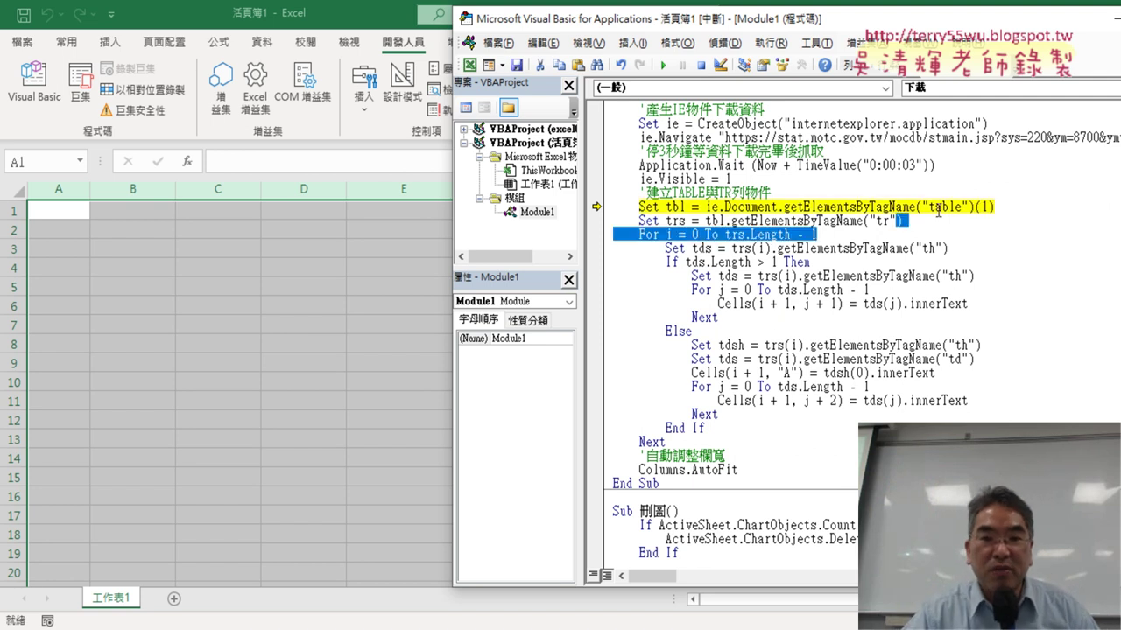
{"action": "left_click_drag", "start_coordinate": [685, 207], "coordinate": [665, 206]}
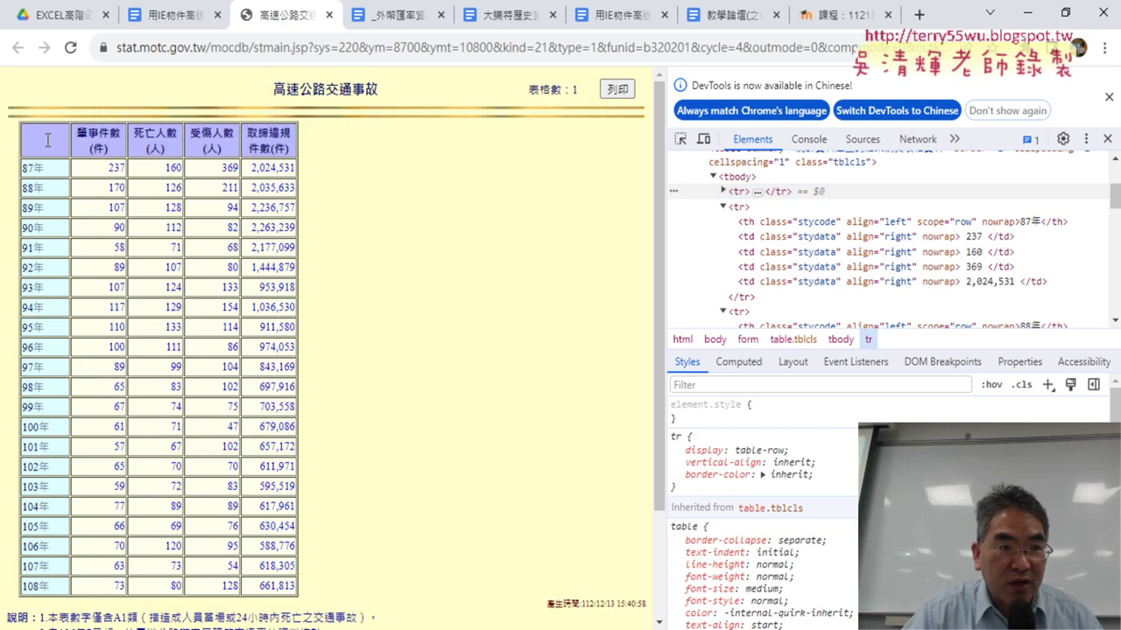
- Inspect the accident table's header cell in Chrome DevTools and expand the table element
{"action": "right_click", "coordinate": [48, 141]}
{"action": "left_click", "coordinate": [86, 387]}
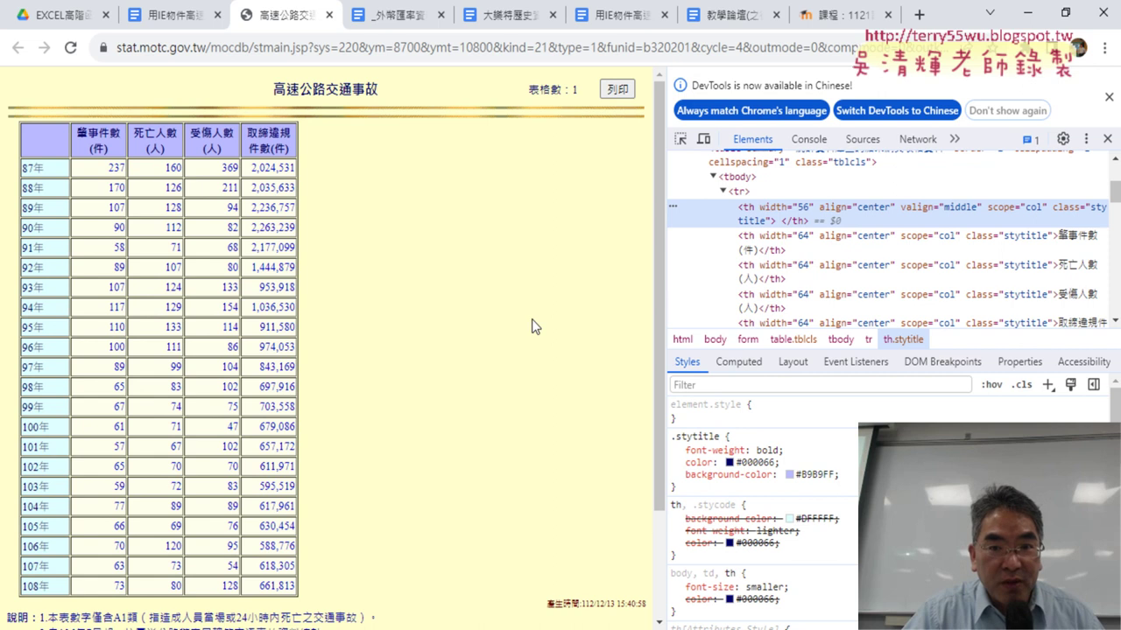
{"action": "scroll", "coordinate": [734, 219], "scroll_direction": "up", "scroll_amount": 2}
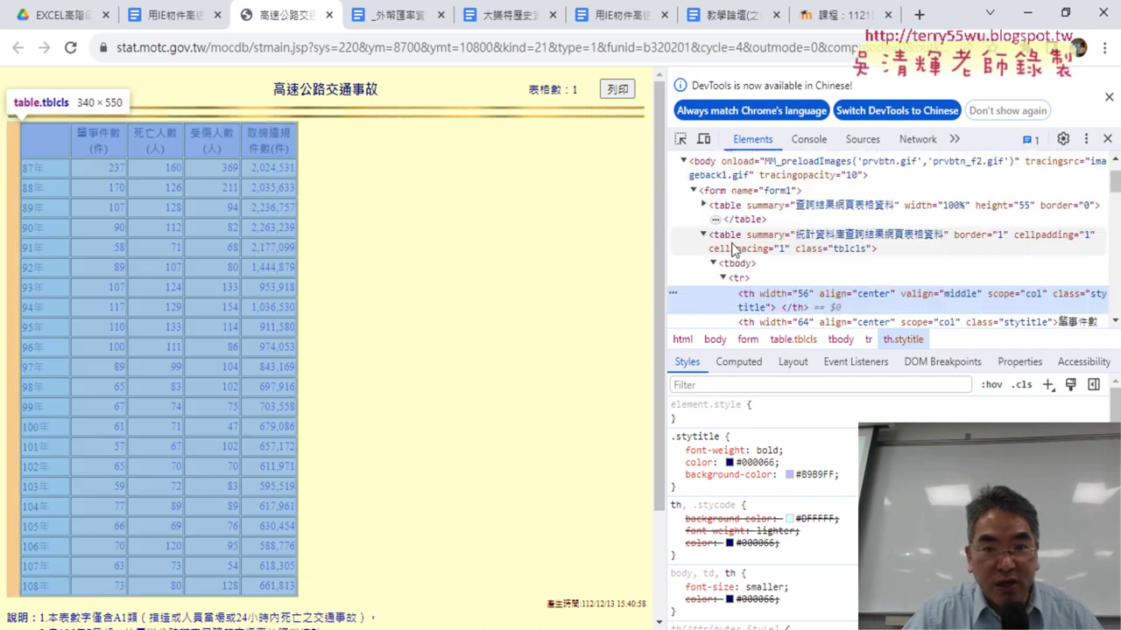
{"action": "left_click", "coordinate": [704, 237]}
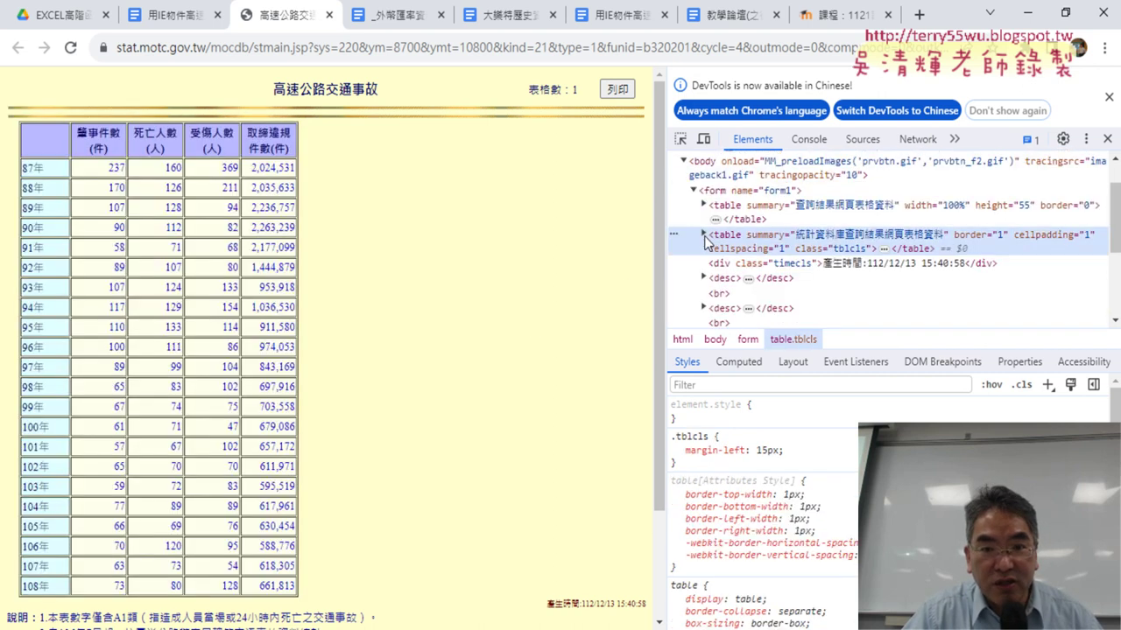
{"action": "left_click", "coordinate": [703, 236]}
{"action": "scroll", "coordinate": [795, 248], "scroll_direction": "down", "scroll_amount": 1}
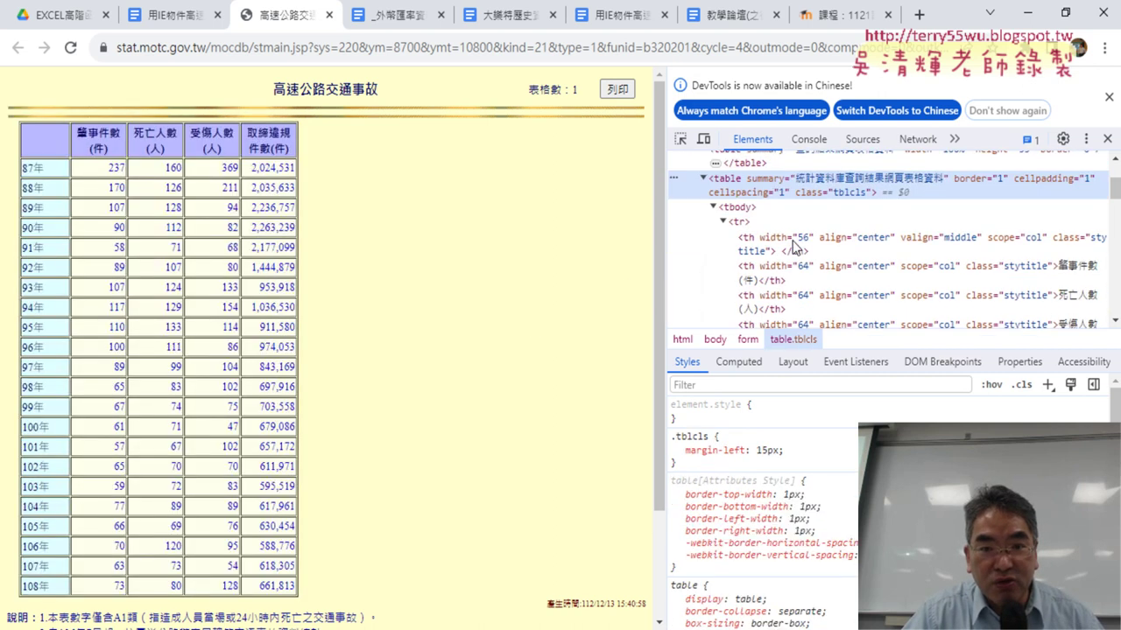
{"action": "scroll", "coordinate": [795, 247], "scroll_direction": "down", "scroll_amount": 1}
- Collapse the four table rows, then expand the first row to show its header cells
{"action": "left_click", "coordinate": [723, 192]}
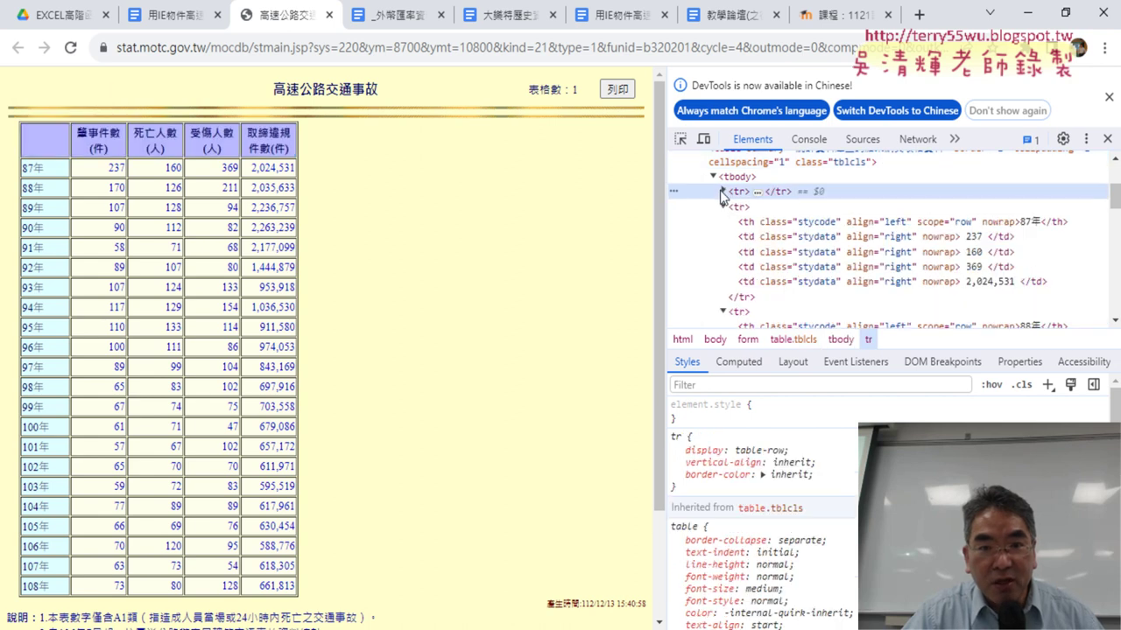
{"action": "left_click", "coordinate": [723, 207]}
{"action": "left_click", "coordinate": [723, 221]}
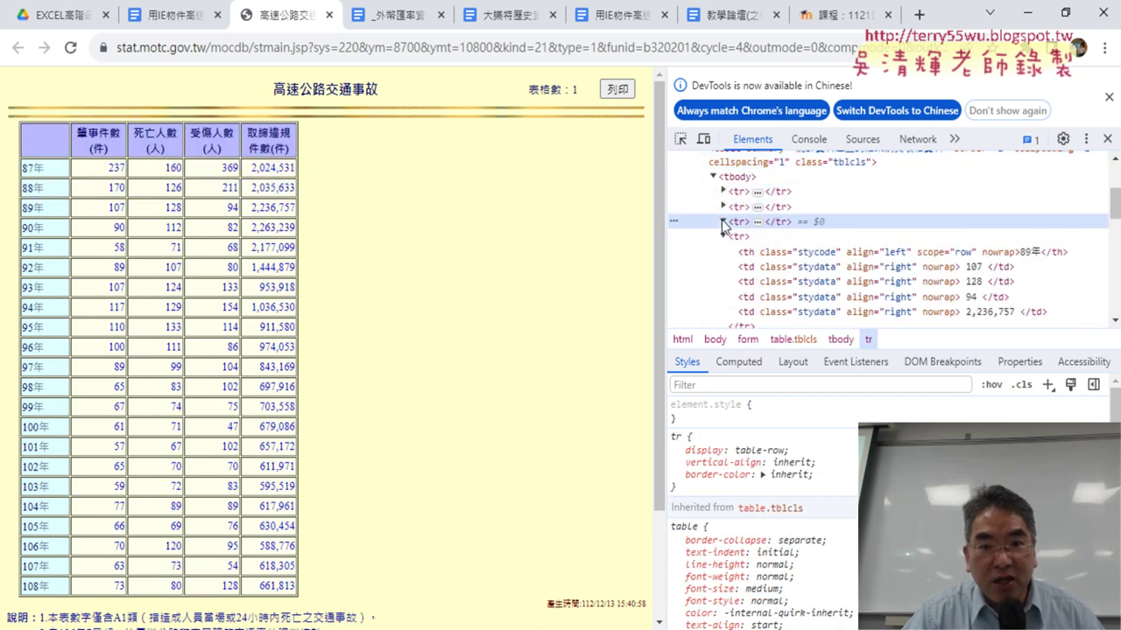
{"action": "left_click", "coordinate": [723, 236]}
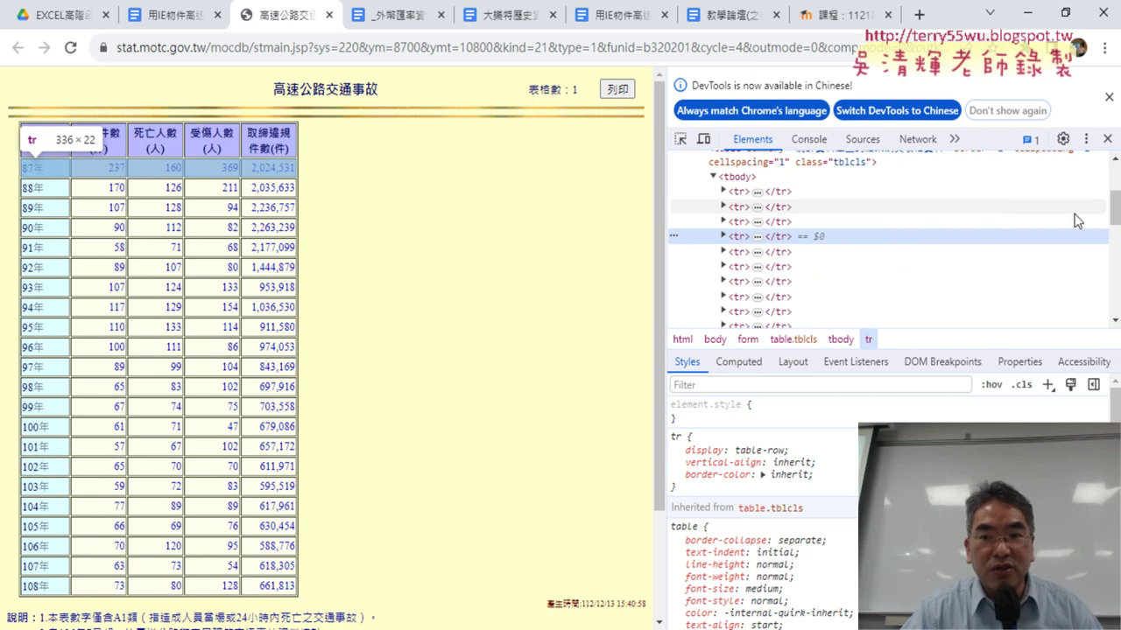
{"action": "scroll", "coordinate": [818, 216], "scroll_direction": "up", "scroll_amount": 1}
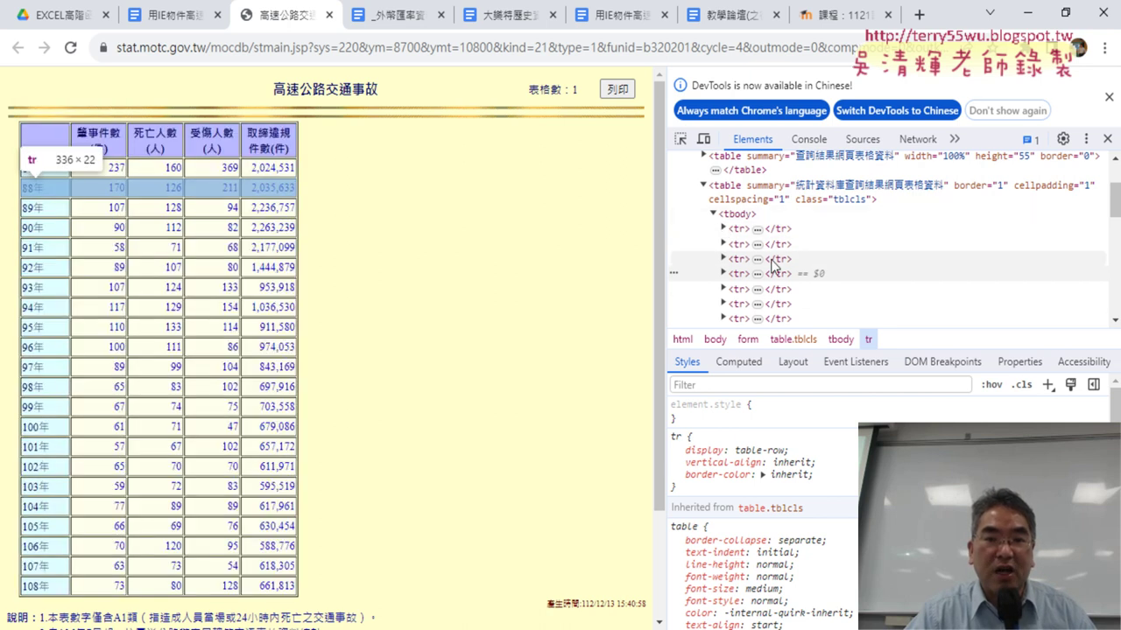
{"action": "left_click", "coordinate": [724, 229]}
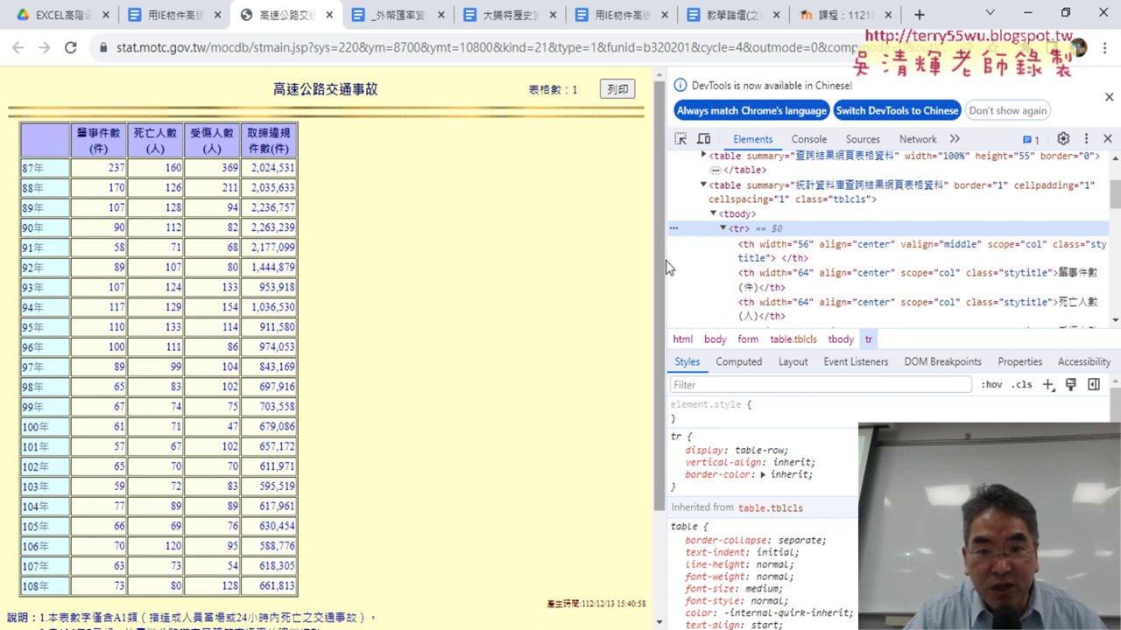
{"action": "left_click_drag", "start_coordinate": [665, 267], "coordinate": [515, 256]}
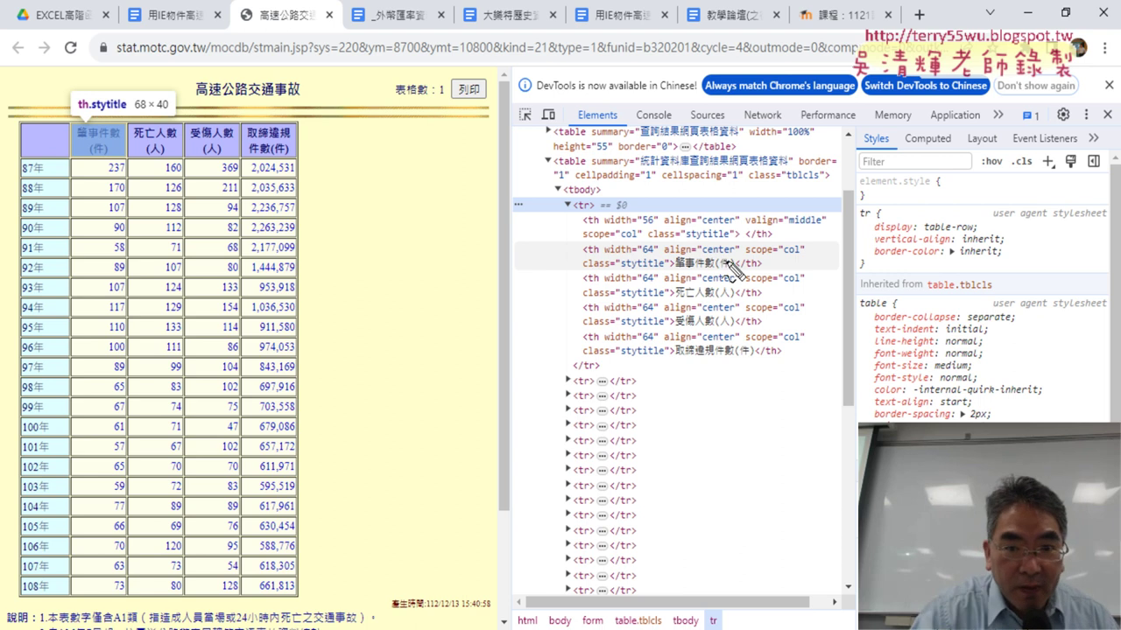
- Widen the DevTools panel and collapse the expanded header row in the element tree
{"action": "mouse_move", "coordinate": [740, 272]}
{"action": "left_mouse_down"}
{"action": "mouse_move", "coordinate": [690, 275]}
{"action": "mouse_move", "coordinate": [672, 262]}
{"action": "mouse_move", "coordinate": [739, 259]}
{"action": "mouse_move", "coordinate": [738, 271]}
{"action": "mouse_move", "coordinate": [674, 292]}
{"action": "mouse_move", "coordinate": [737, 284]}
{"action": "mouse_move", "coordinate": [743, 295]}
{"action": "left_mouse_up"}
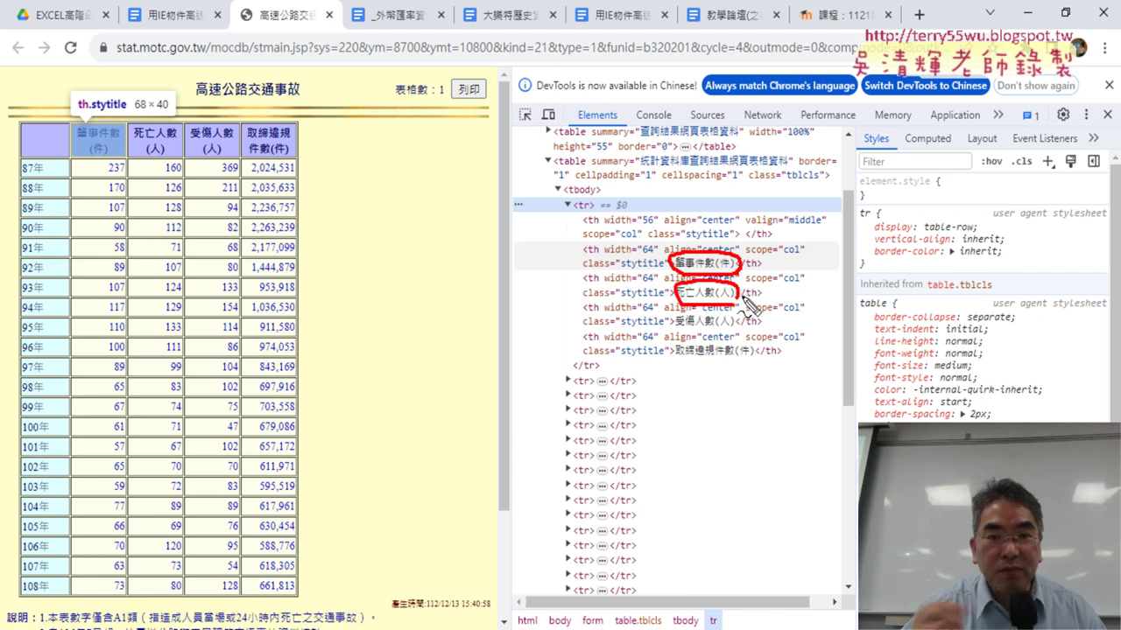
{"action": "key", "text": "Escape"}
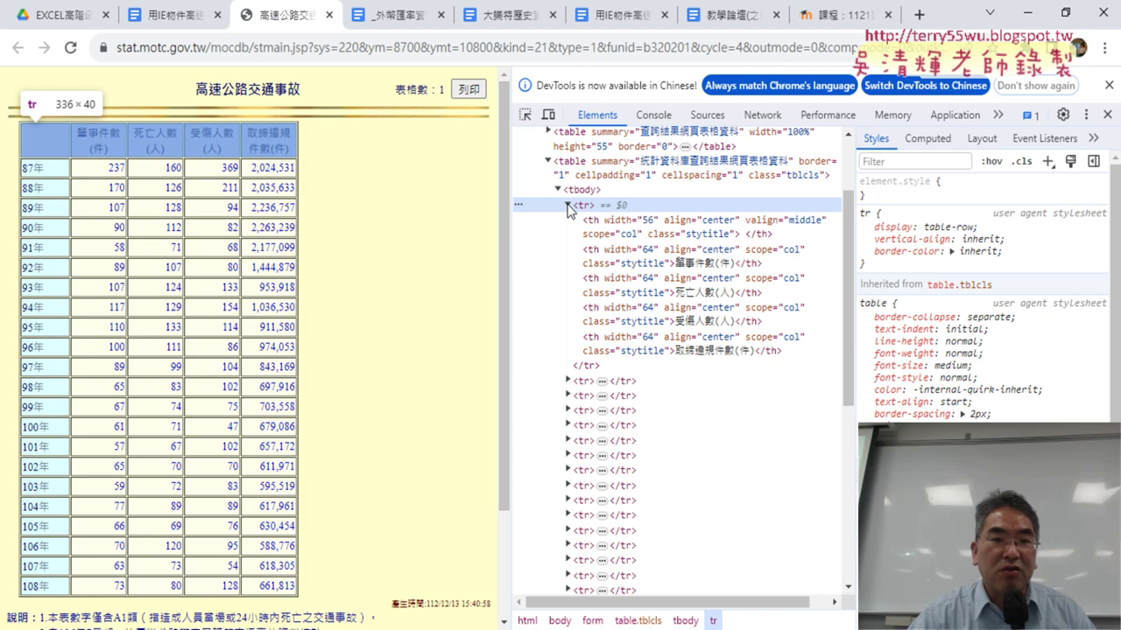
{"action": "left_click", "coordinate": [567, 205]}
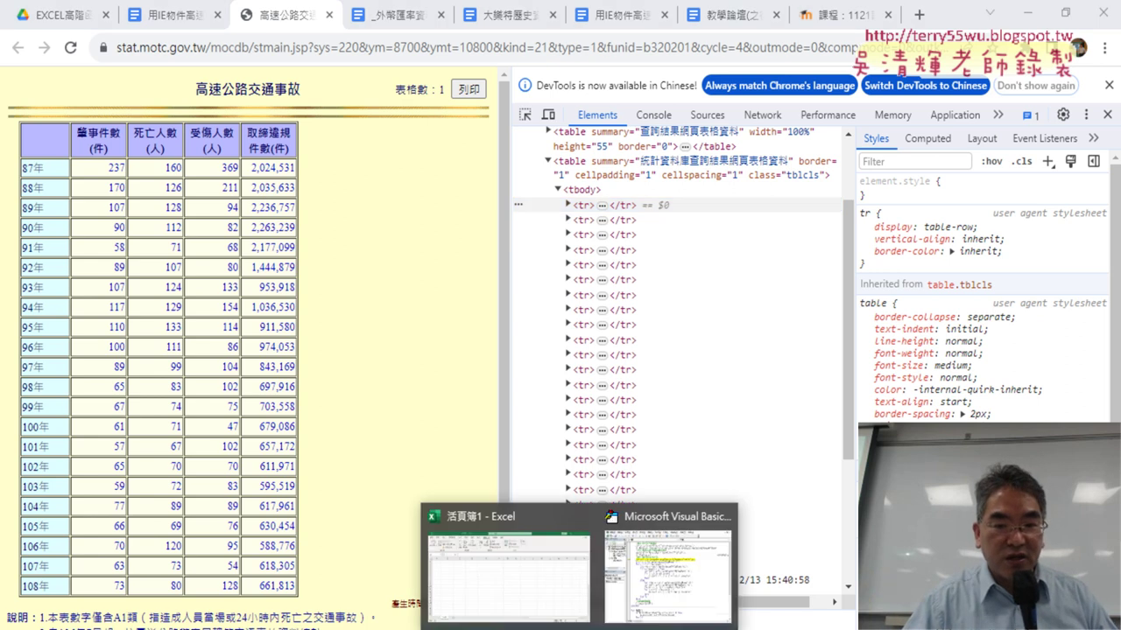
- Bring the VBA editor forward and step 下載 past the Set tbl and Set trs lines
{"action": "left_click", "coordinate": [667, 598]}
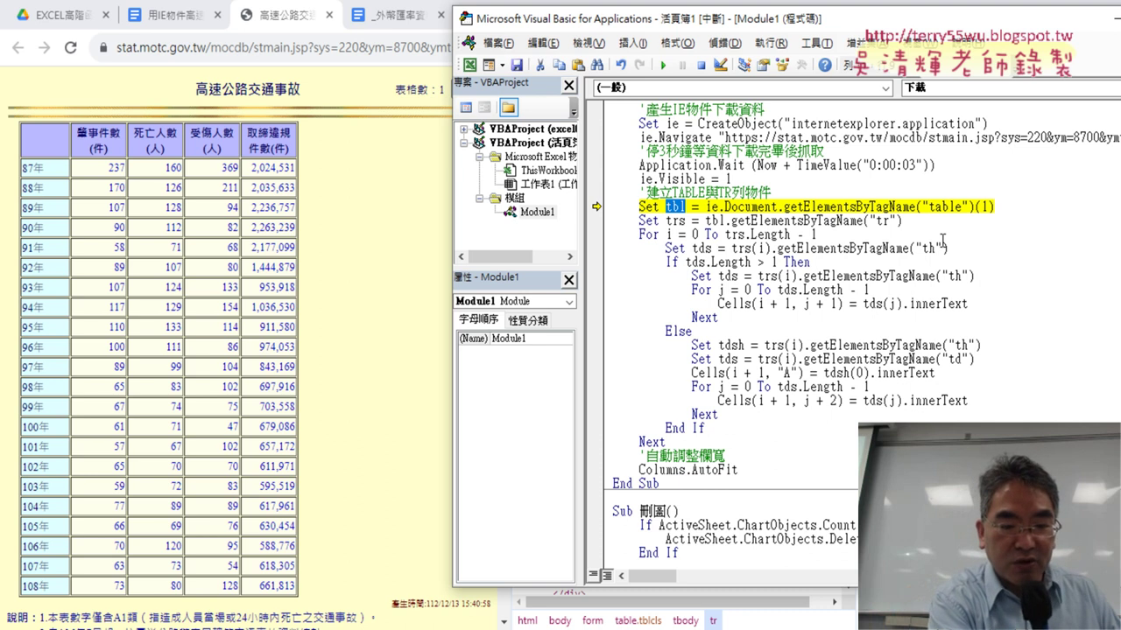
{"action": "key", "text": "F8"}
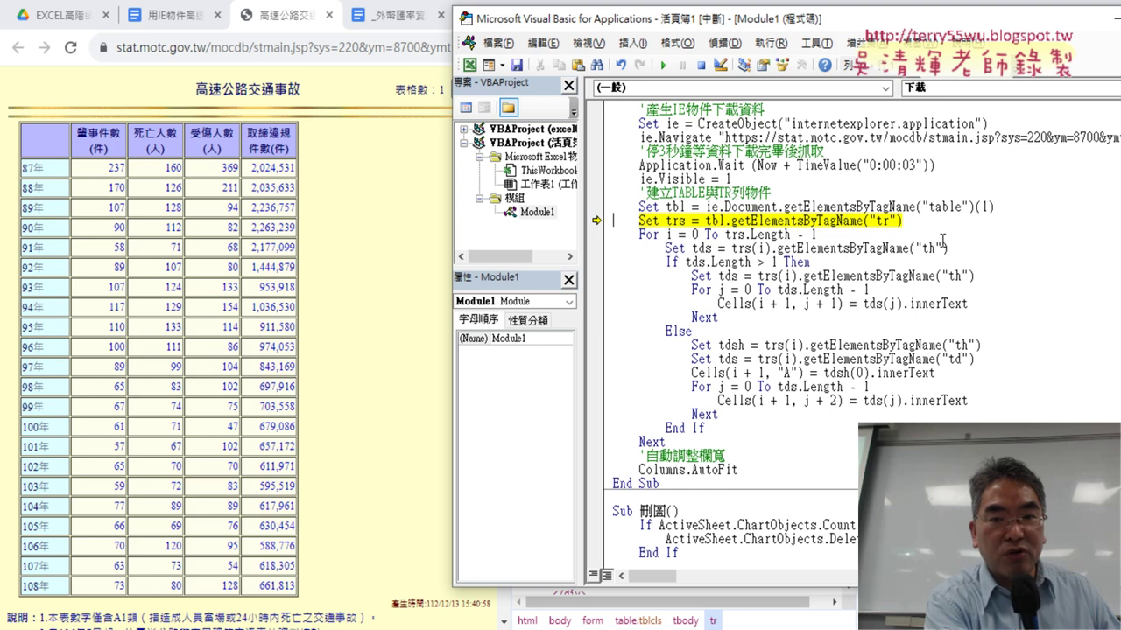
{"action": "key", "text": "F8"}
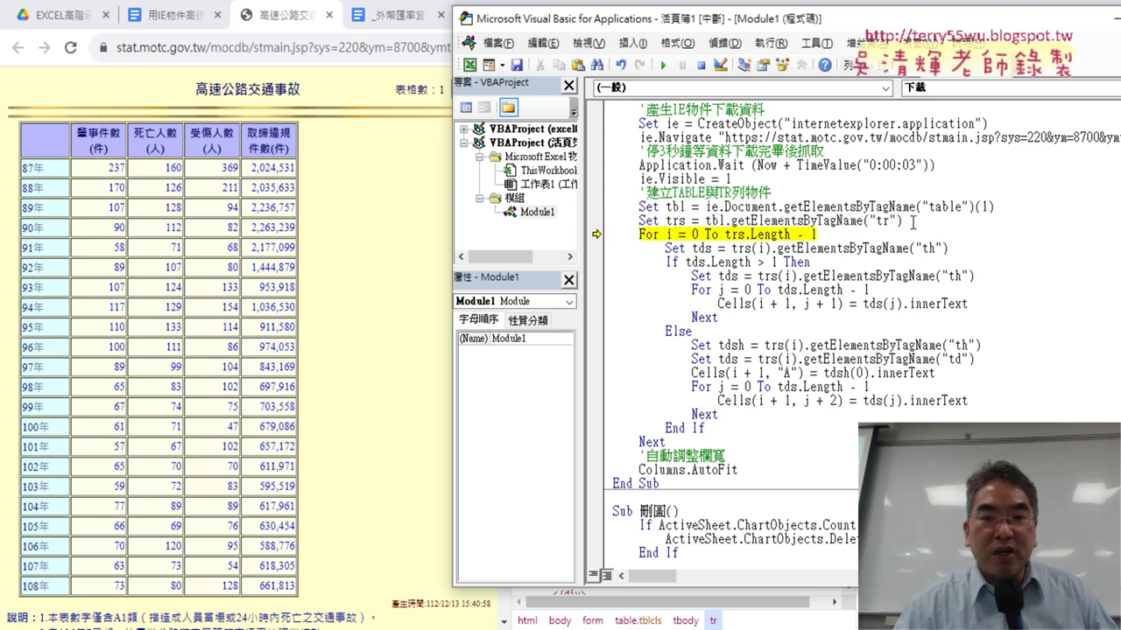
- Highlight the tr-collecting call, trs.Length and the loop's starting value 0
{"action": "left_click_drag", "start_coordinate": [903, 223], "coordinate": [674, 221]}
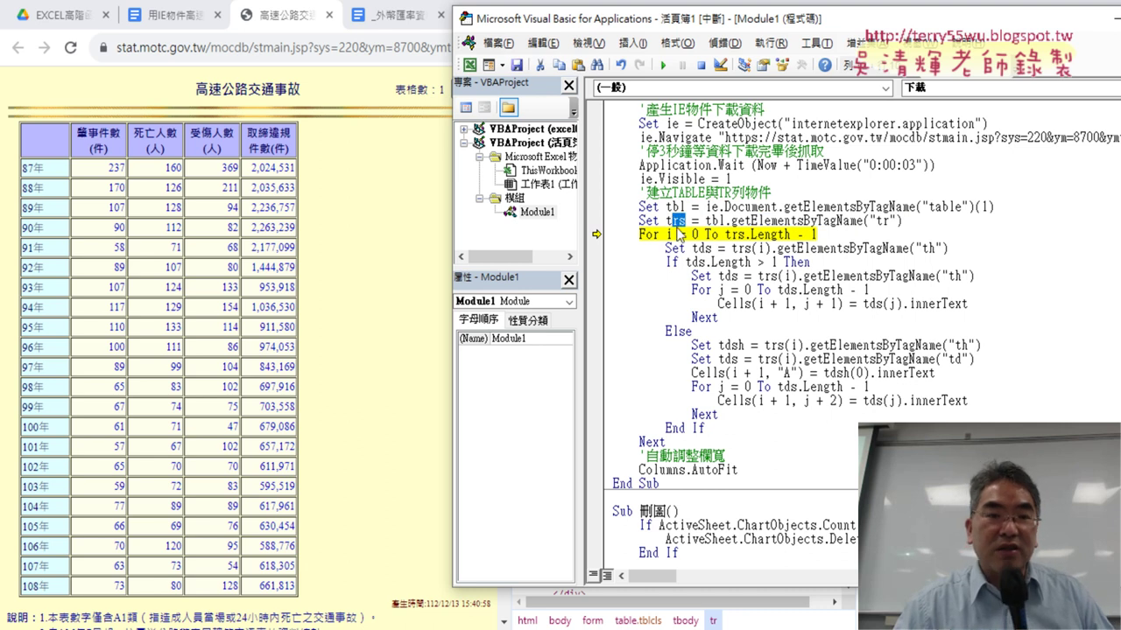
{"action": "left_click", "coordinate": [680, 230]}
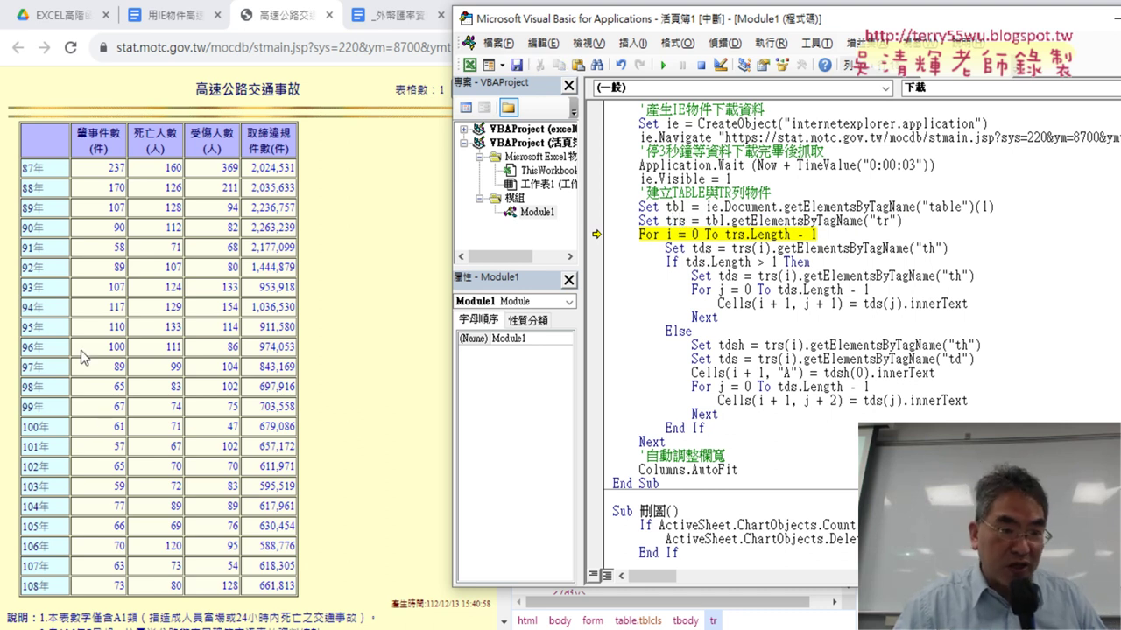
{"action": "left_click", "coordinate": [776, 248]}
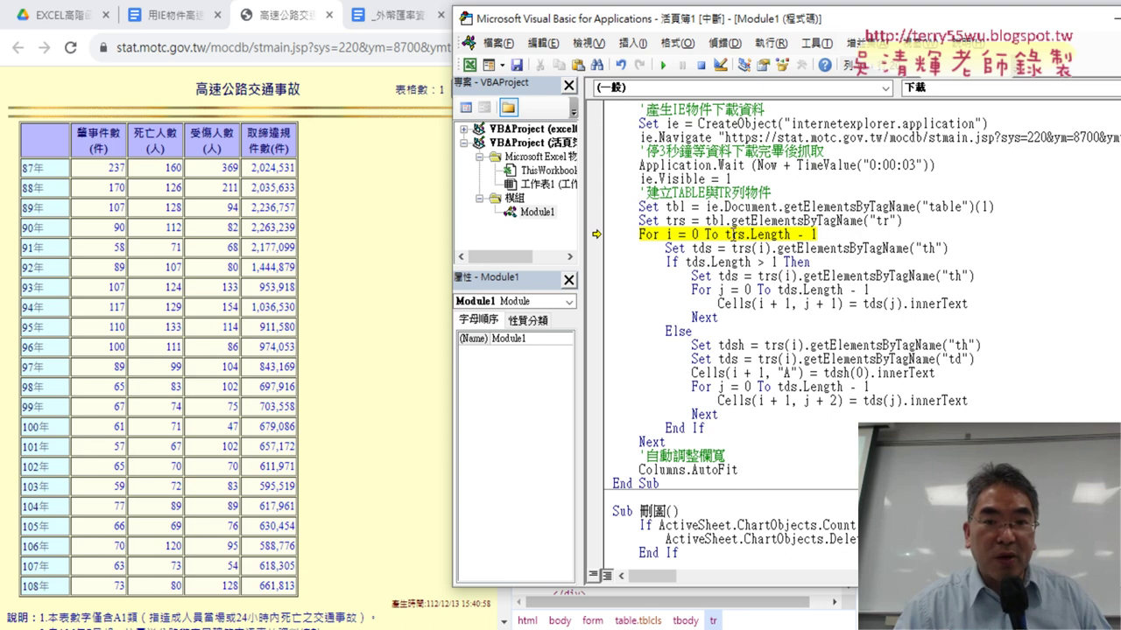
{"action": "left_click_drag", "start_coordinate": [725, 234], "coordinate": [774, 235]}
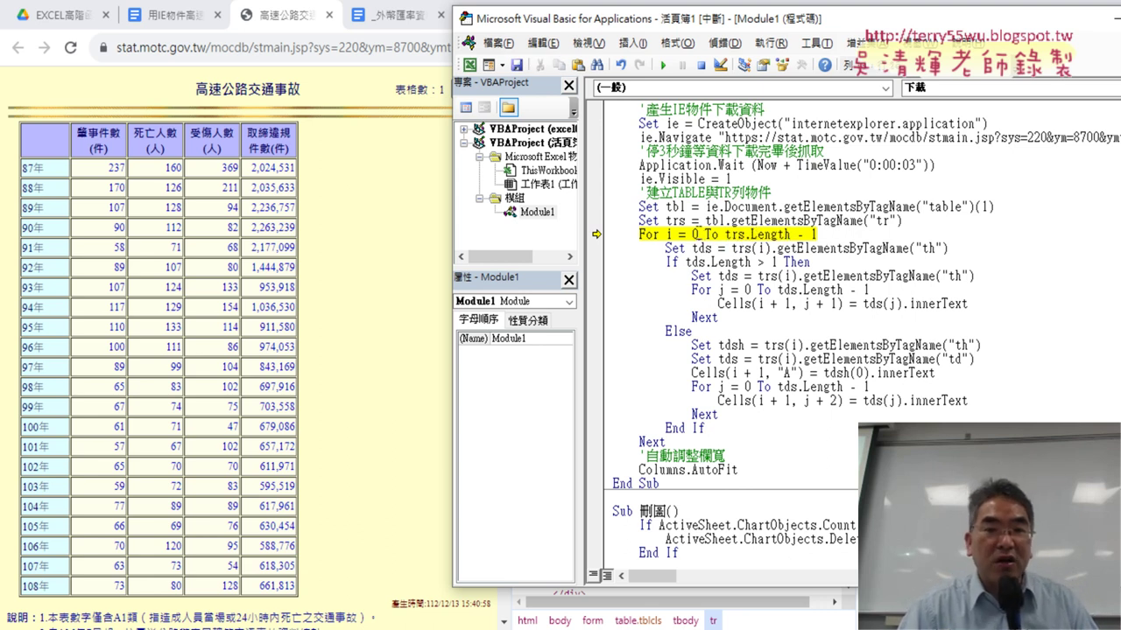
{"action": "double_click", "coordinate": [696, 234]}
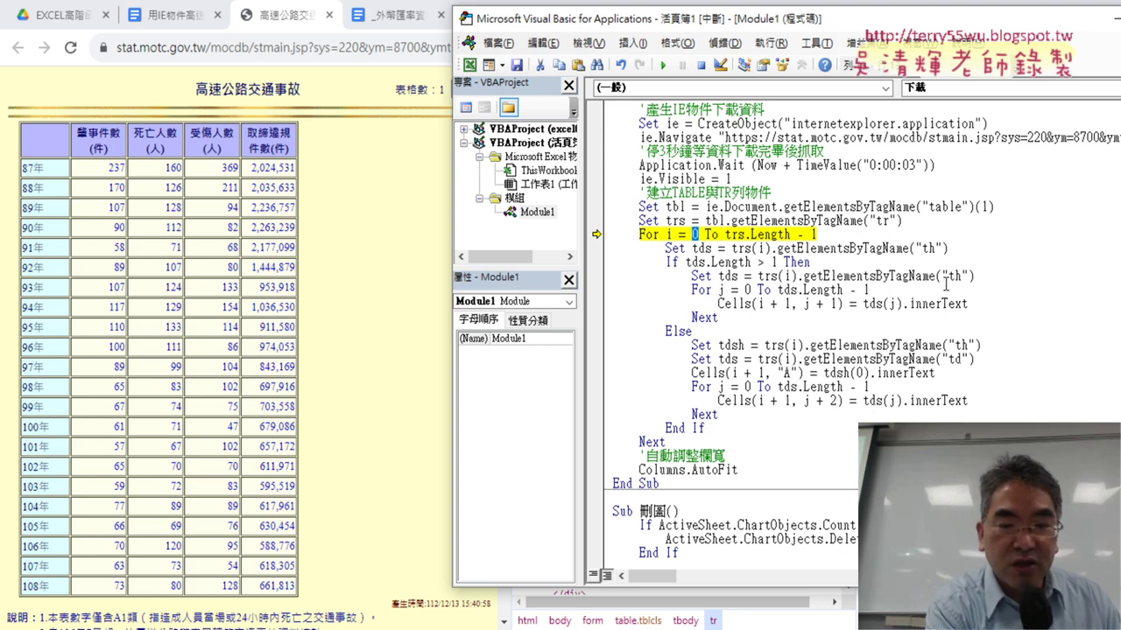
- Step the 下載 macro past Set tds and the tds.Length > 1 check, pausing at the Cells(i + 1, j + 1) = tds(j).innerText line
{"action": "key", "text": "F8"}
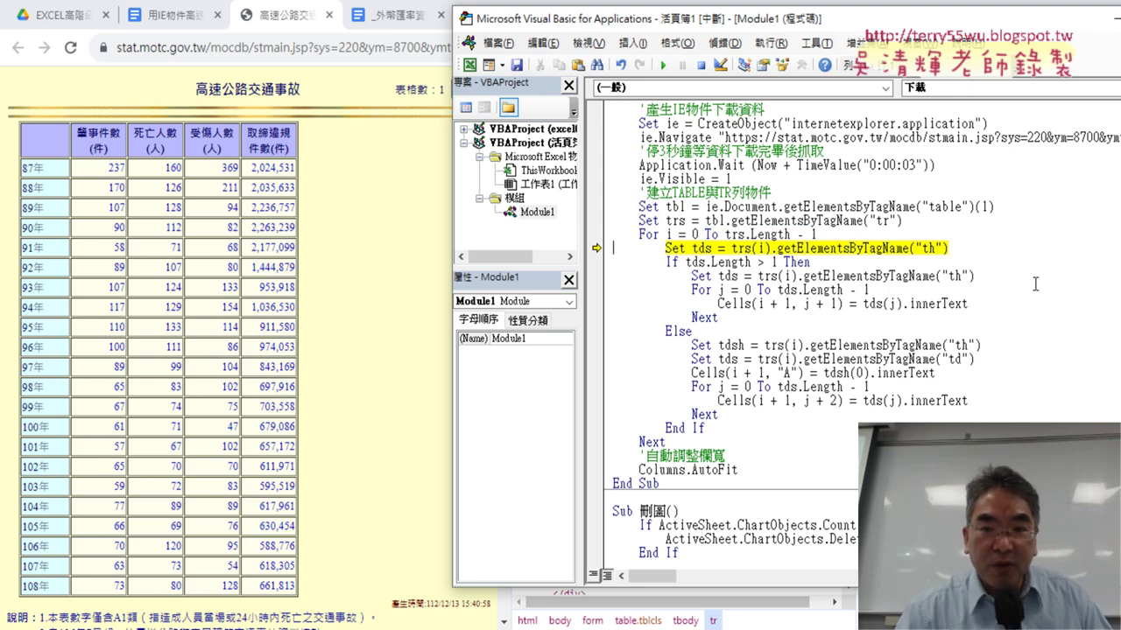
{"action": "left_click_drag", "start_coordinate": [951, 249], "coordinate": [777, 248]}
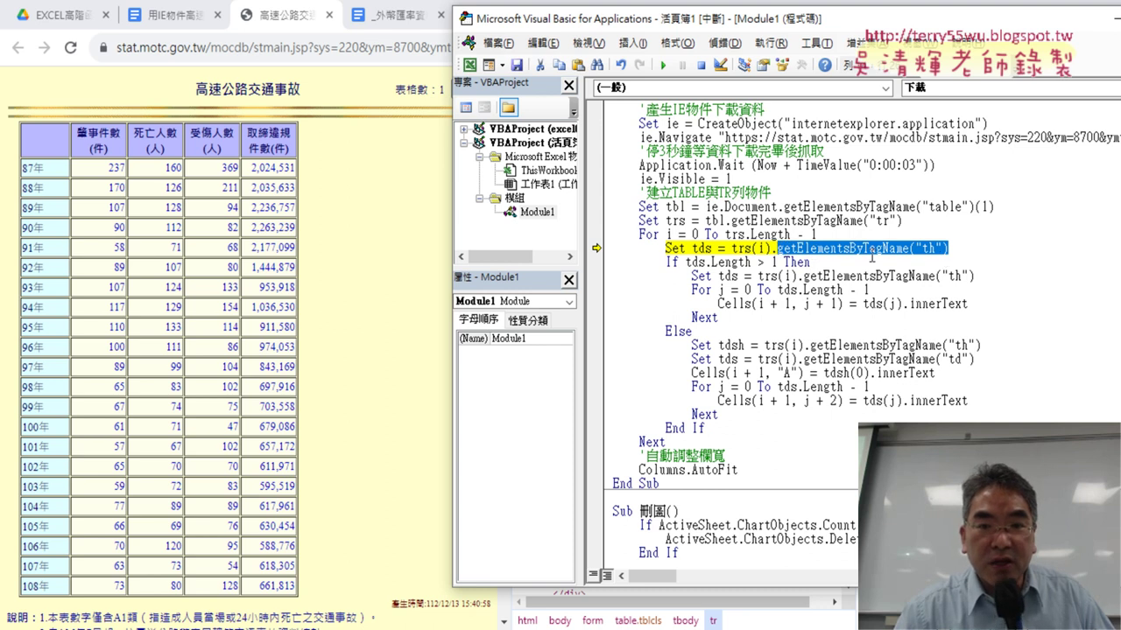
{"action": "left_click_drag", "start_coordinate": [776, 263], "coordinate": [689, 263]}
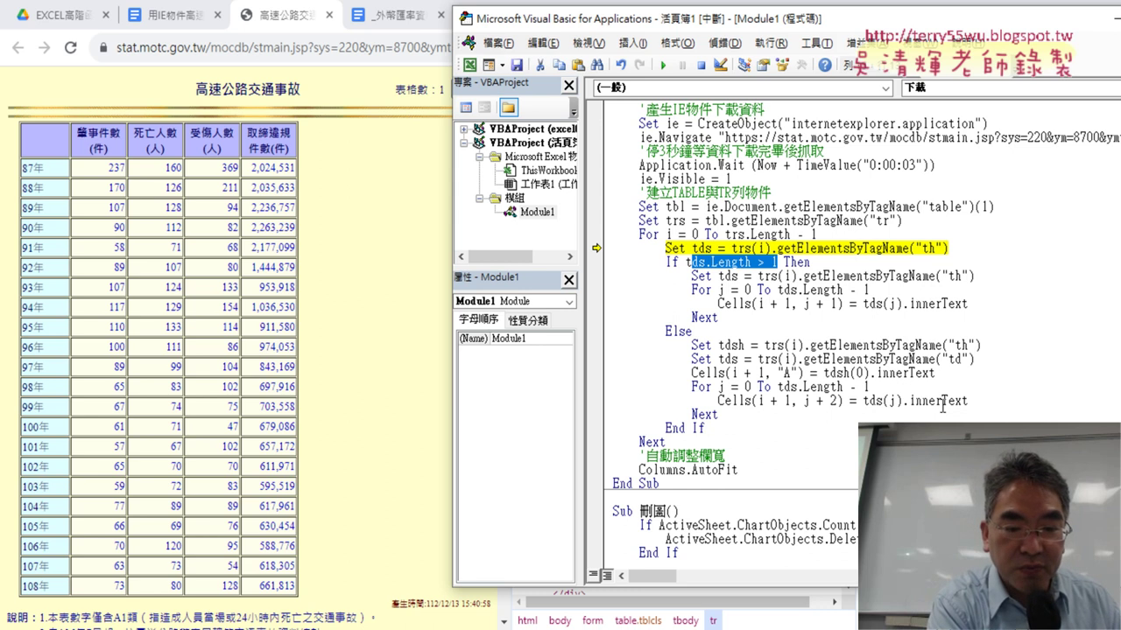
{"action": "key", "text": "F8"}
{"action": "key", "text": "F8"}
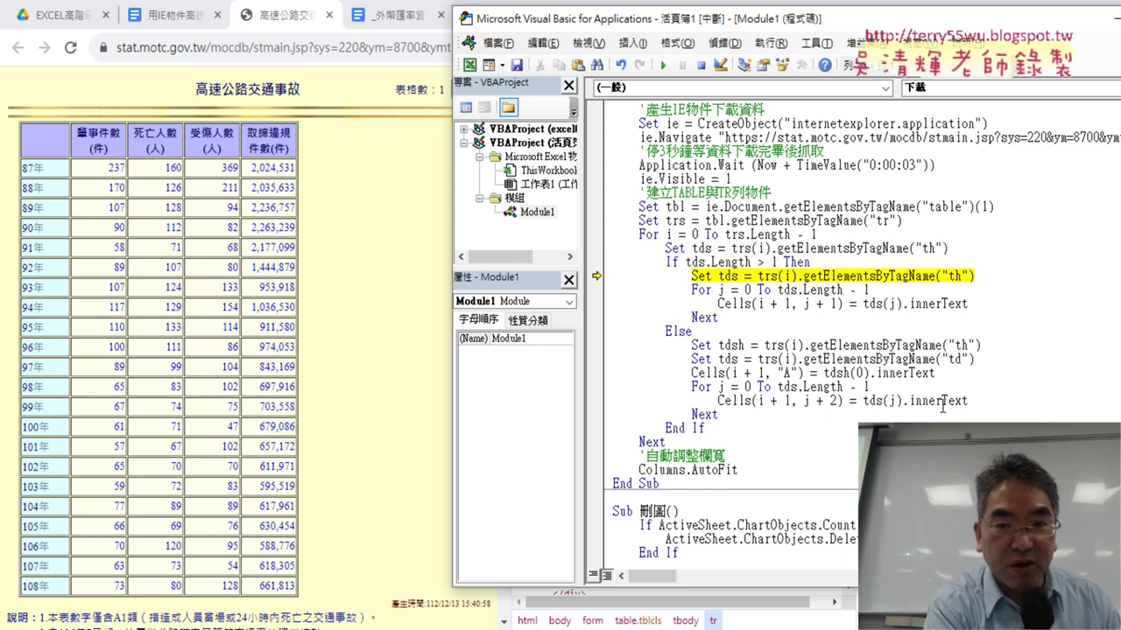
{"action": "key", "text": "F8"}
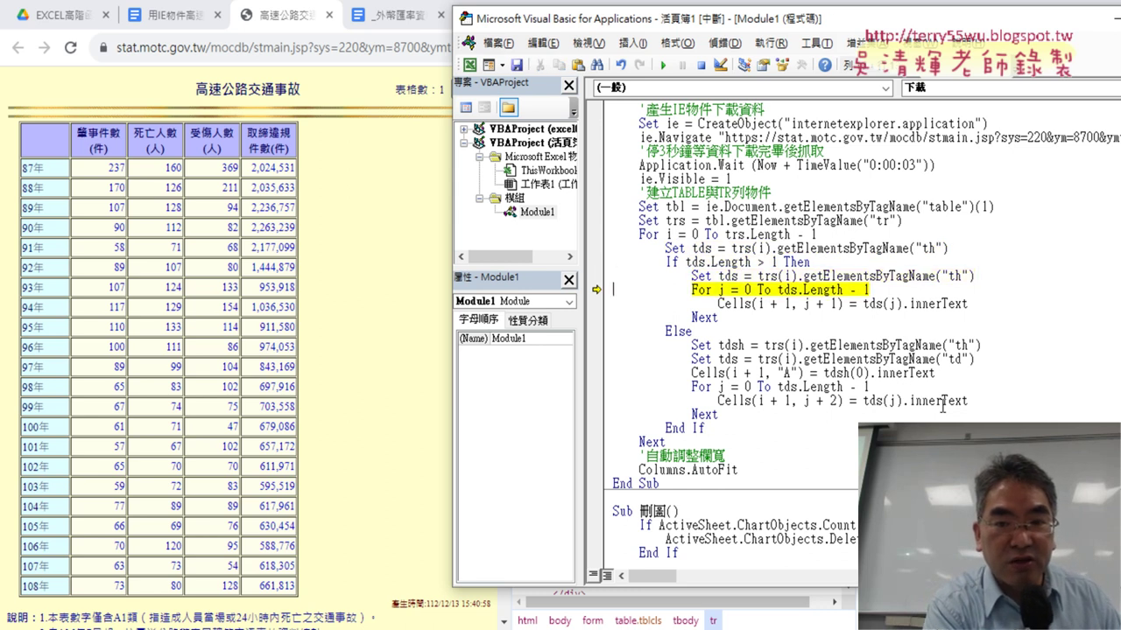
{"action": "key", "text": "F8"}
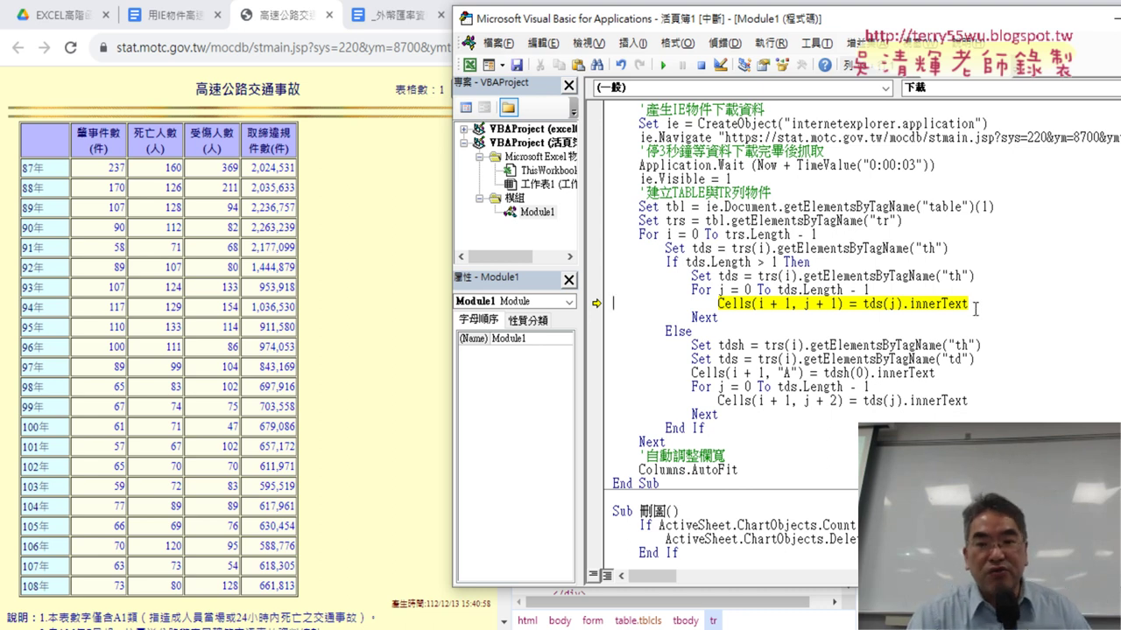
{"action": "left_click_drag", "start_coordinate": [968, 303], "coordinate": [901, 303]}
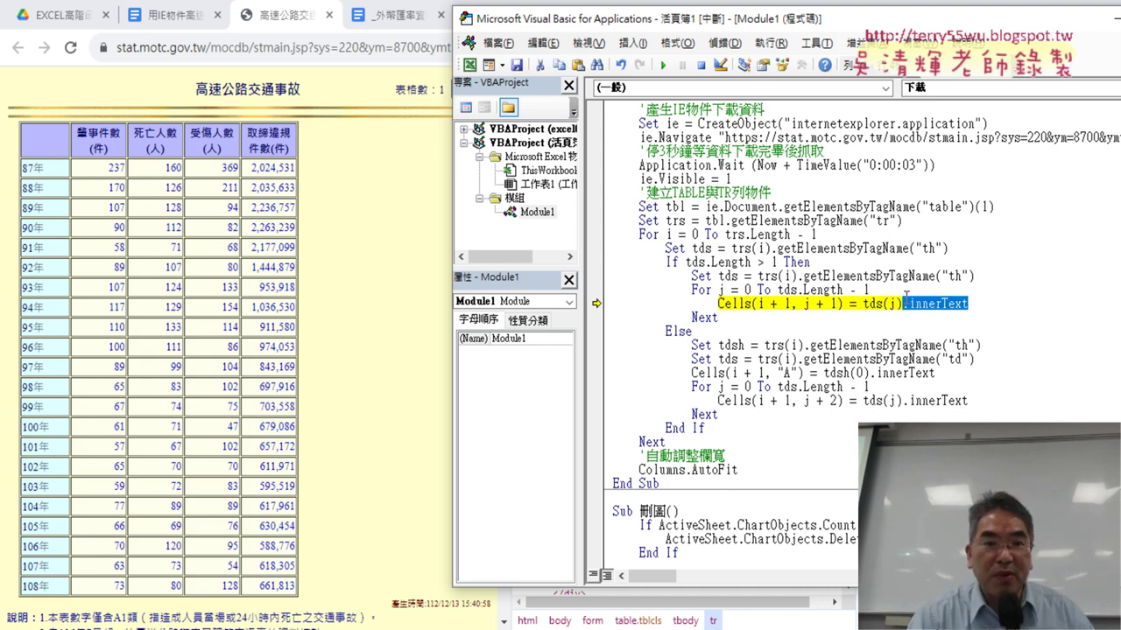
- Reveal the Excel sheet and step the header loop, filling row 1 with titles like 肇事件數(件) and 受傷人數(人)
{"action": "left_click", "coordinate": [377, 242]}
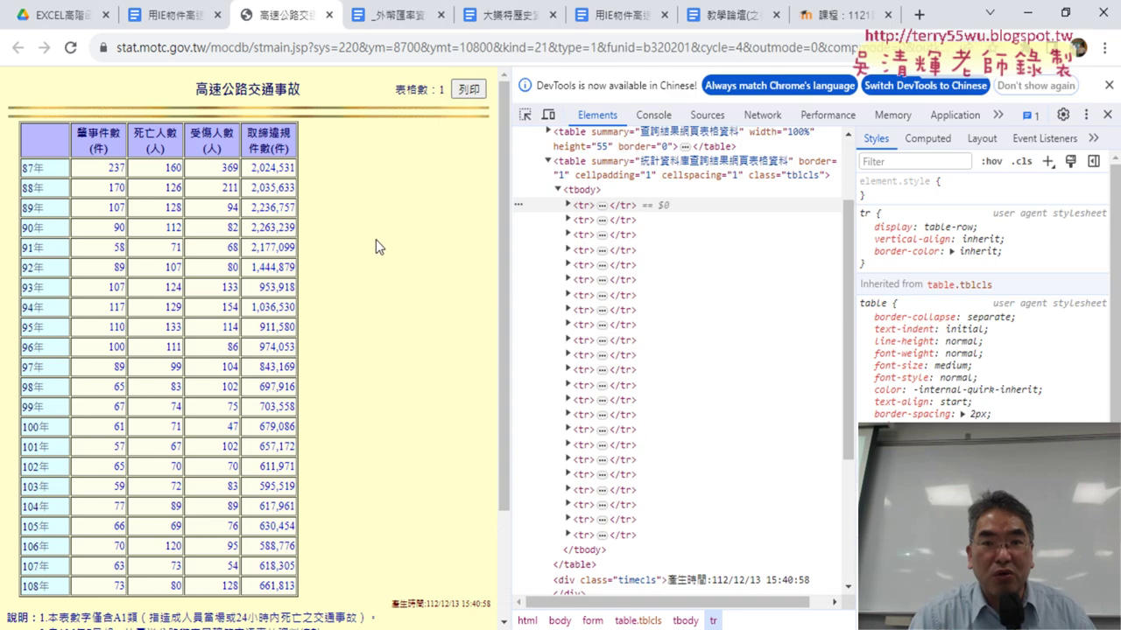
{"action": "left_click", "coordinate": [1027, 15]}
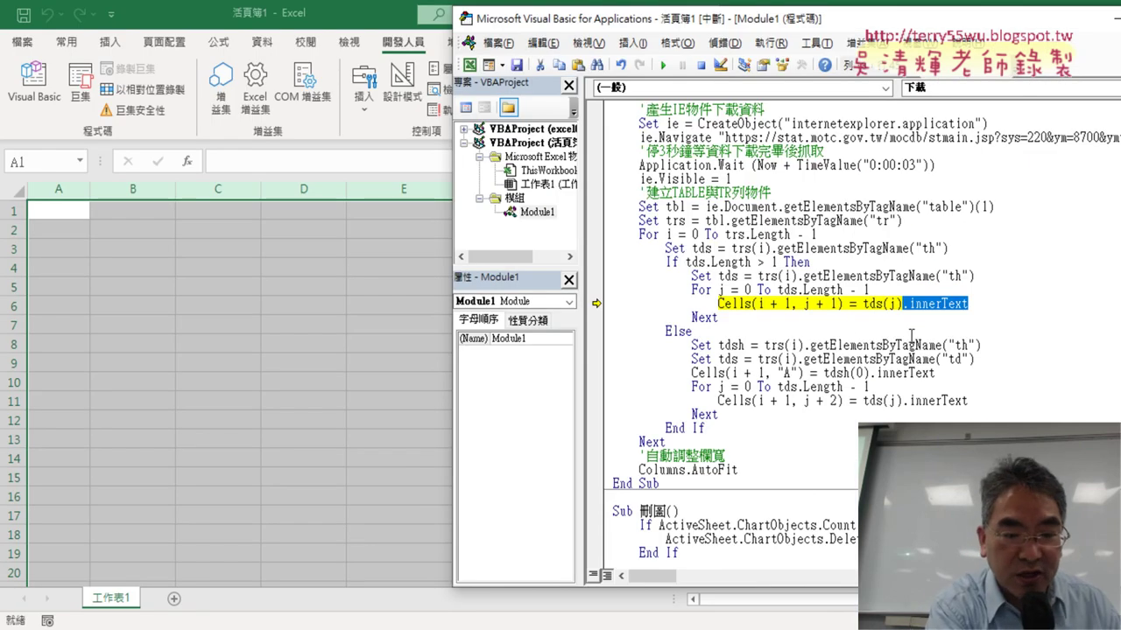
{"action": "key", "text": "F8"}
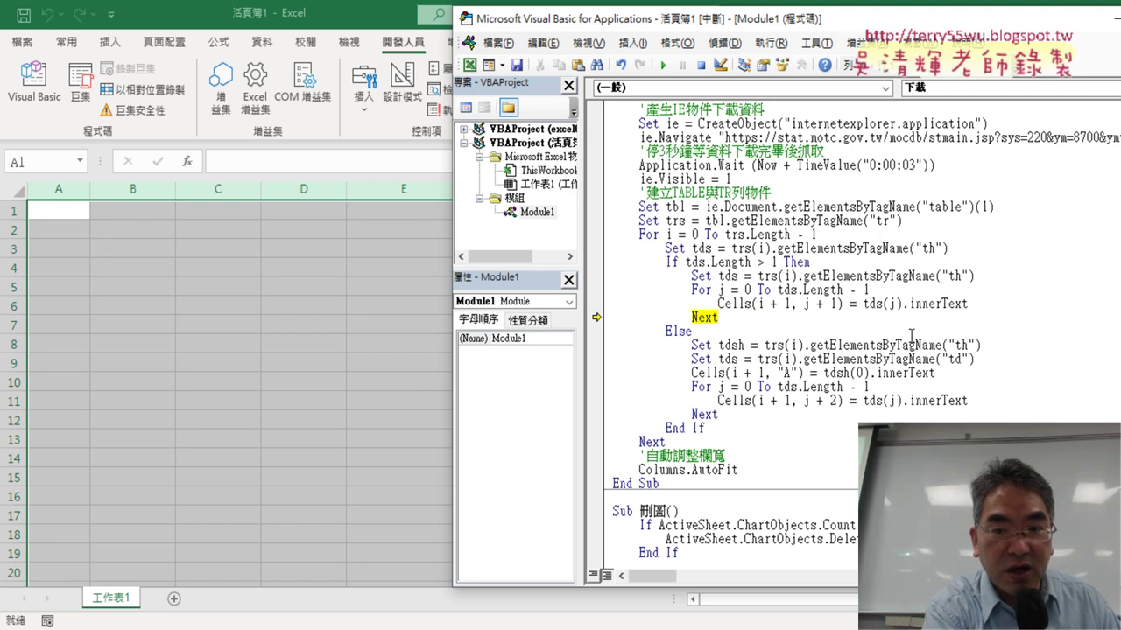
{"action": "key", "text": "F8"}
{"action": "key", "text": "F8"}
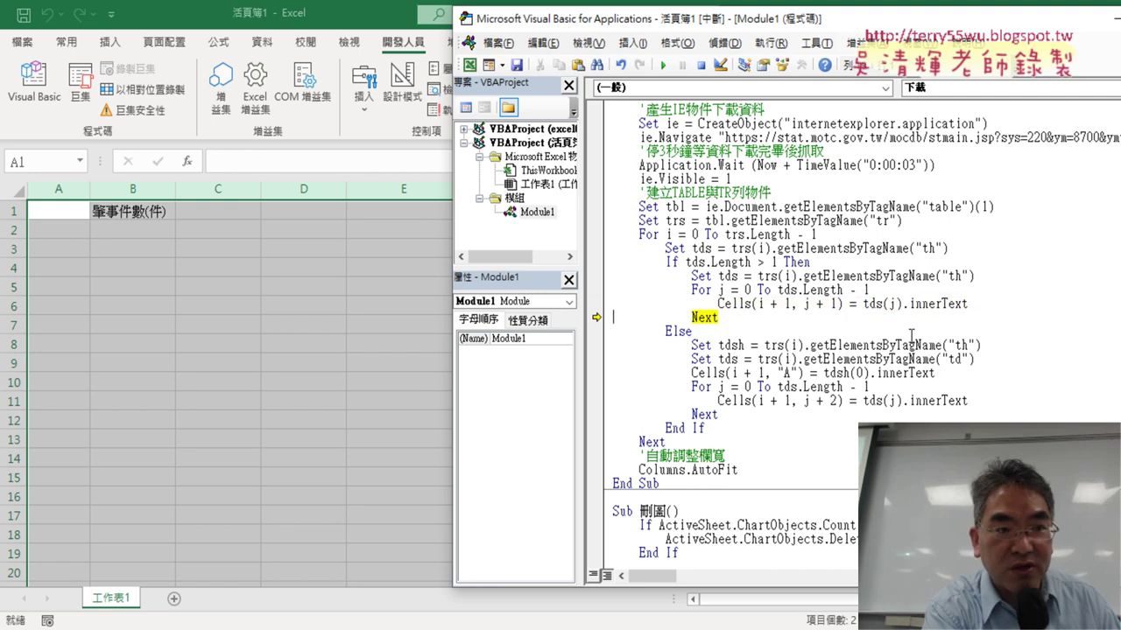
{"action": "key", "text": "F8"}
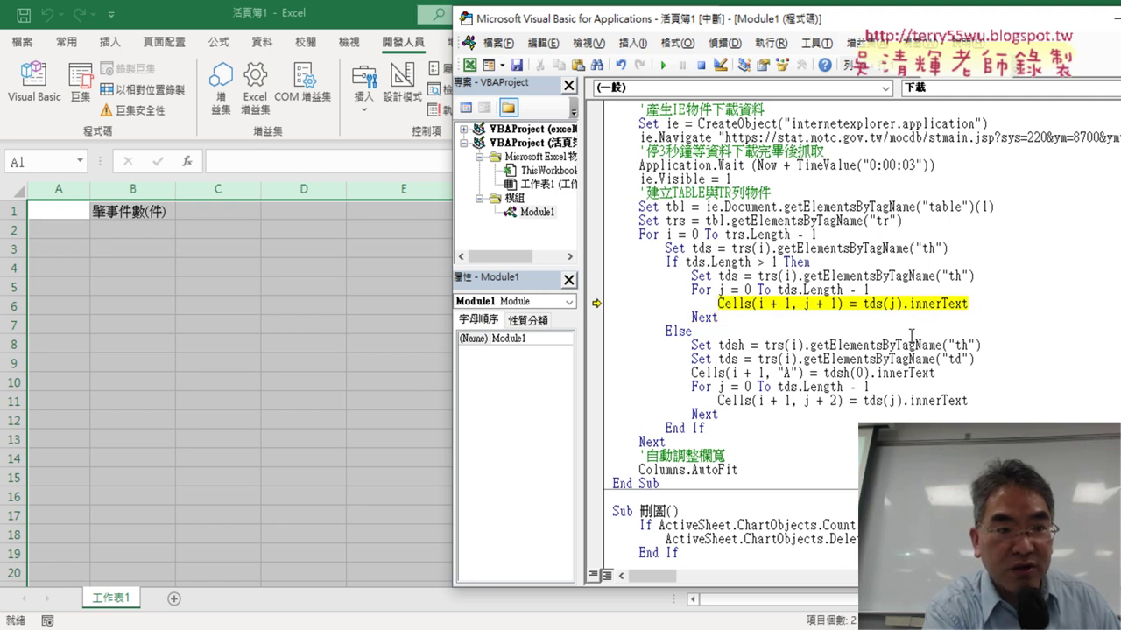
{"action": "key", "text": "F8"}
{"action": "key", "text": "F8"}
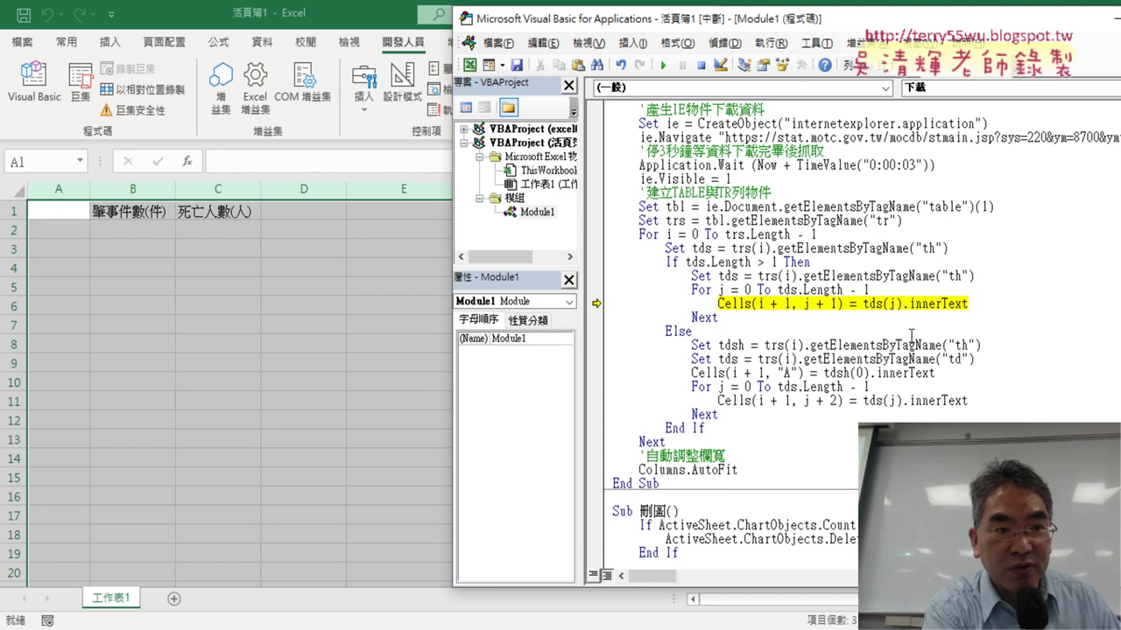
{"action": "key", "text": "F8"}
{"action": "key", "text": "F8"}
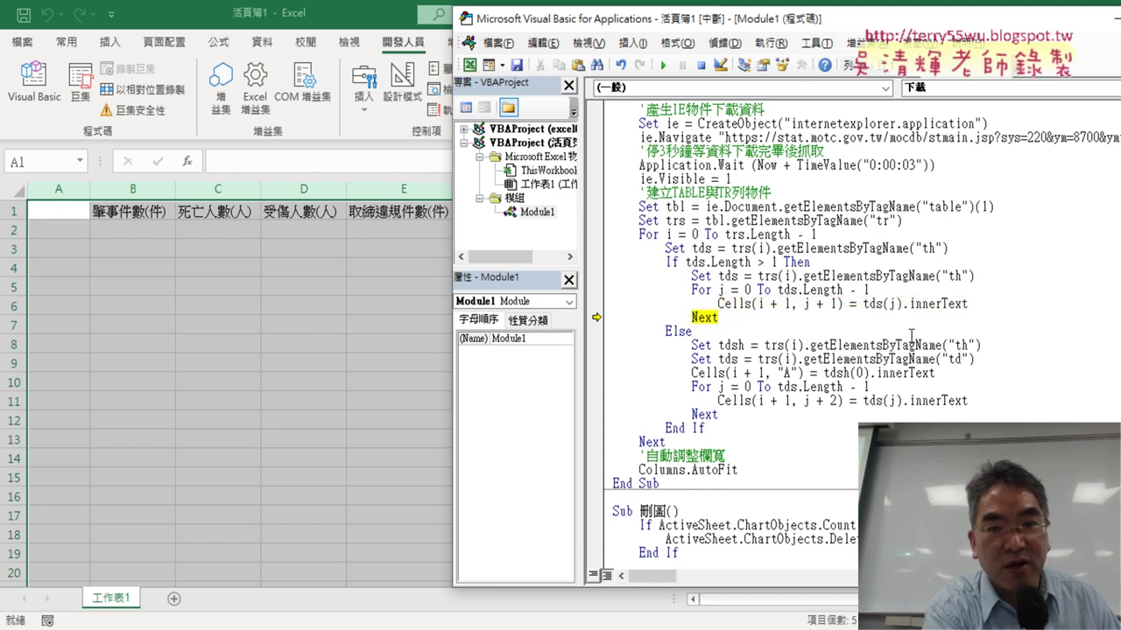
{"action": "key", "text": "F8"}
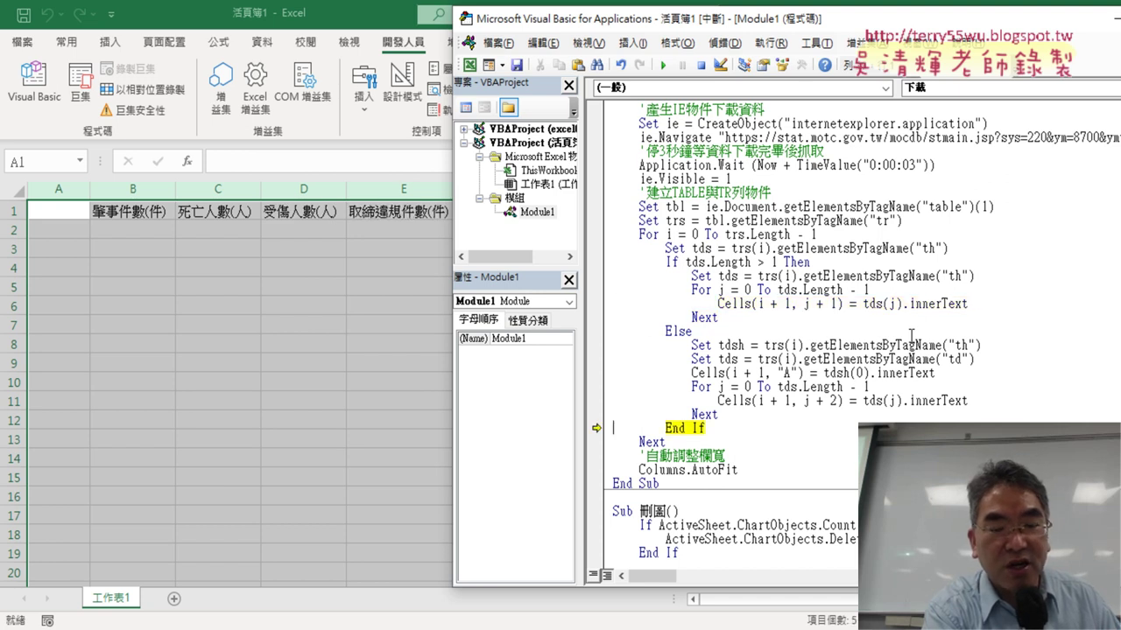
{"action": "key", "text": "F8"}
{"action": "key", "text": "F8"}
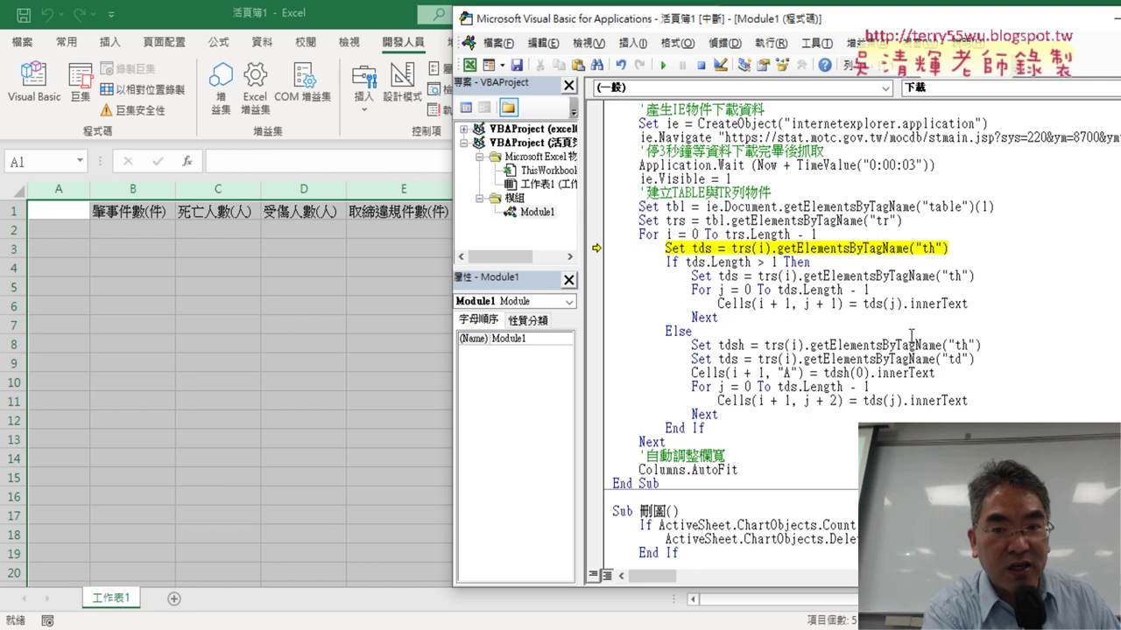
{"action": "key", "text": "F8"}
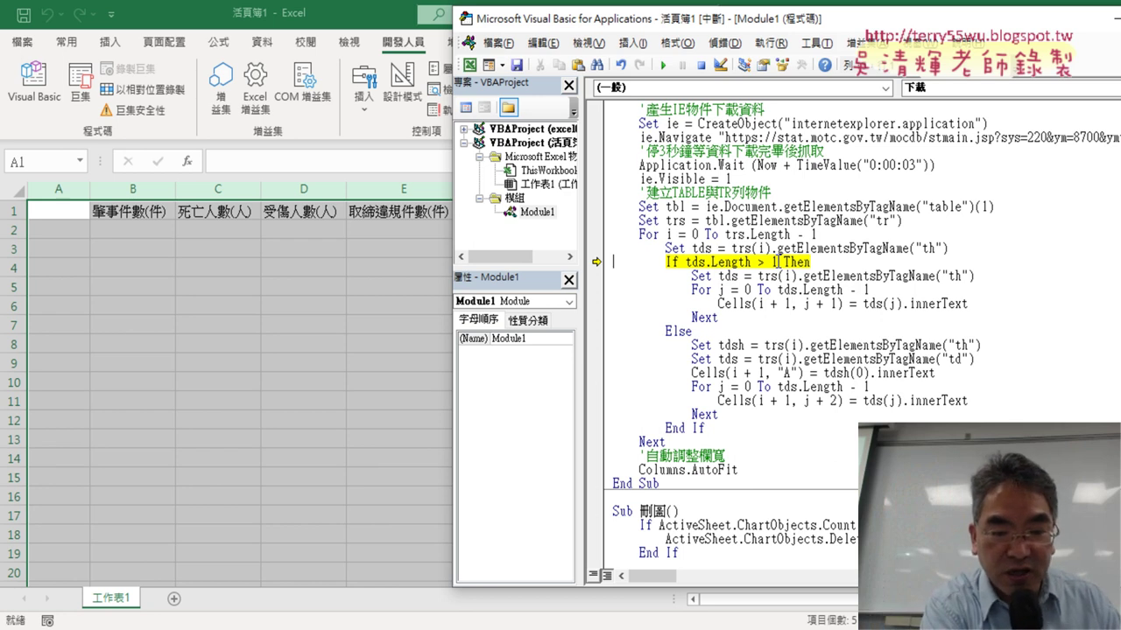
- Step past the header check into the Else branch, stopping at the Cells(i + 1, "A") year line
{"action": "key", "text": "F8"}
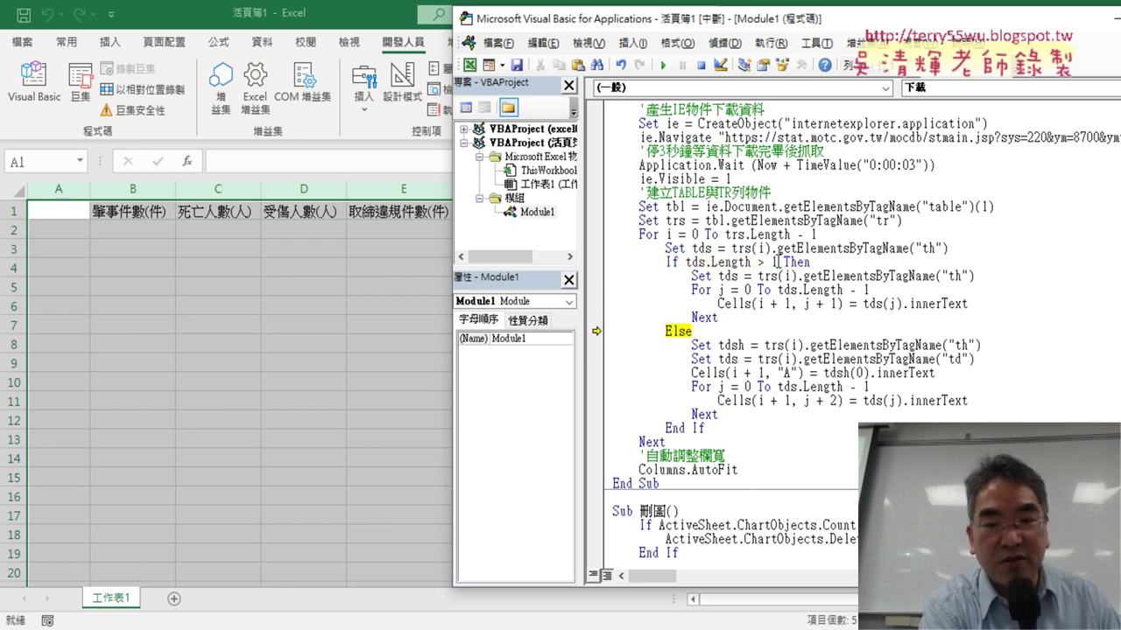
{"action": "key", "text": "F8"}
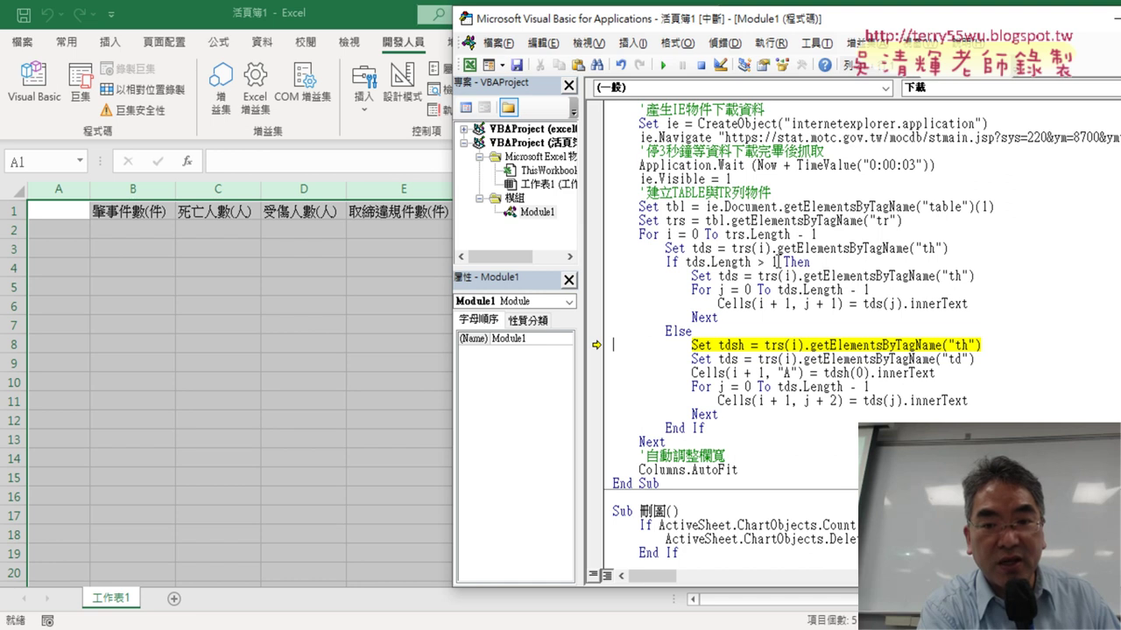
{"action": "key", "text": "F8"}
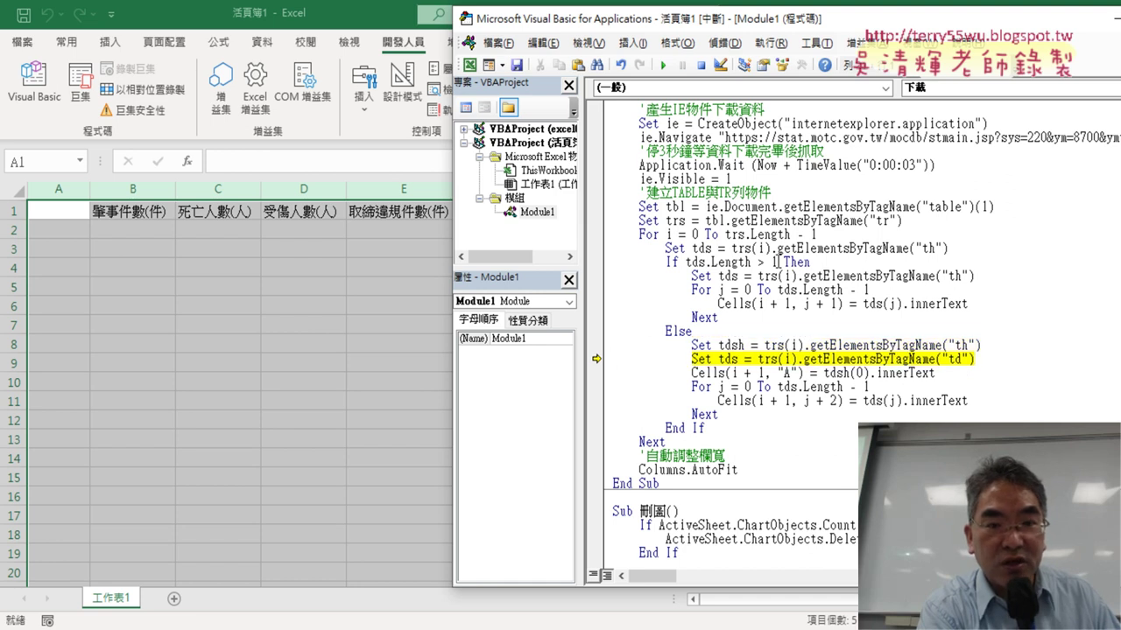
{"action": "key", "text": "F8"}
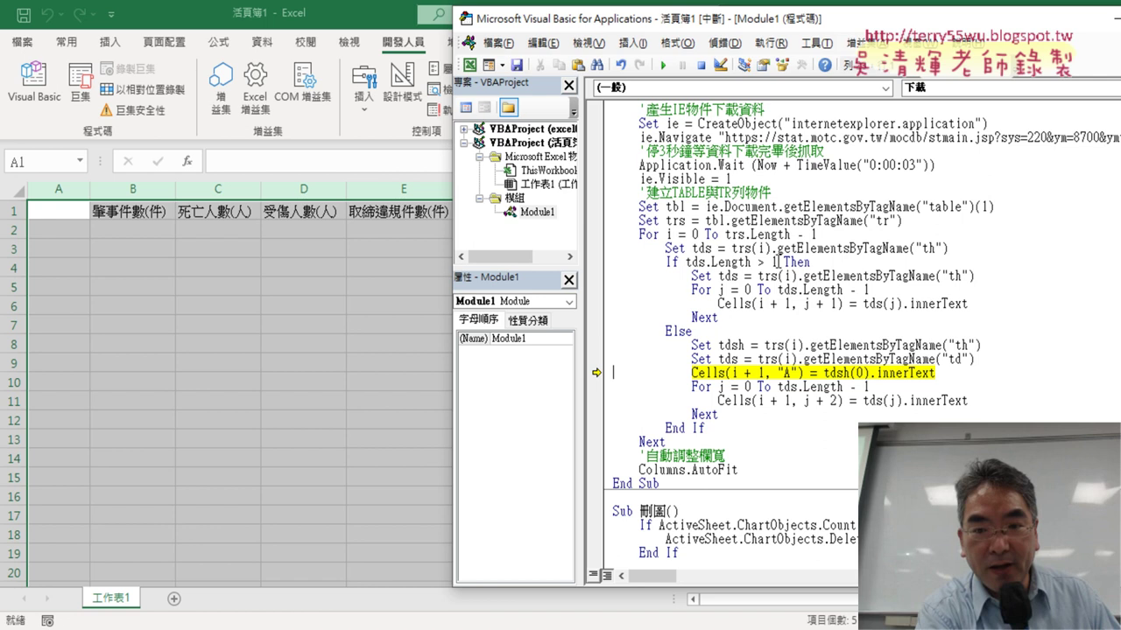
- Step through the column loop to write row 2: 87年 in A2, then 237 and the other figures
{"action": "key", "text": "F8"}
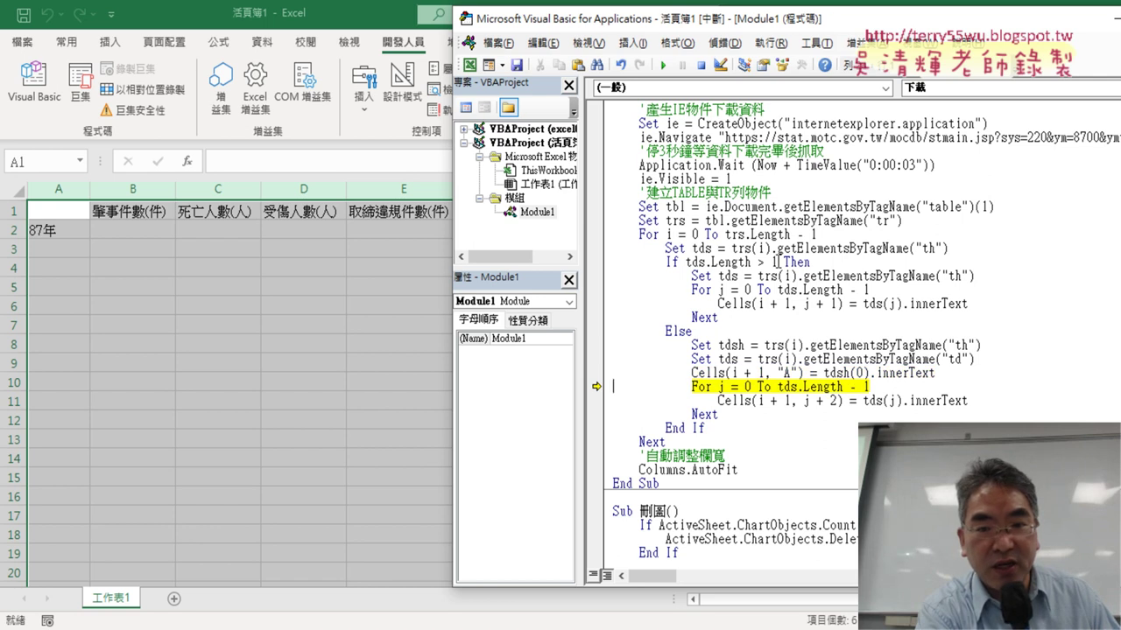
{"action": "key", "text": "F8"}
{"action": "key", "text": "F8"}
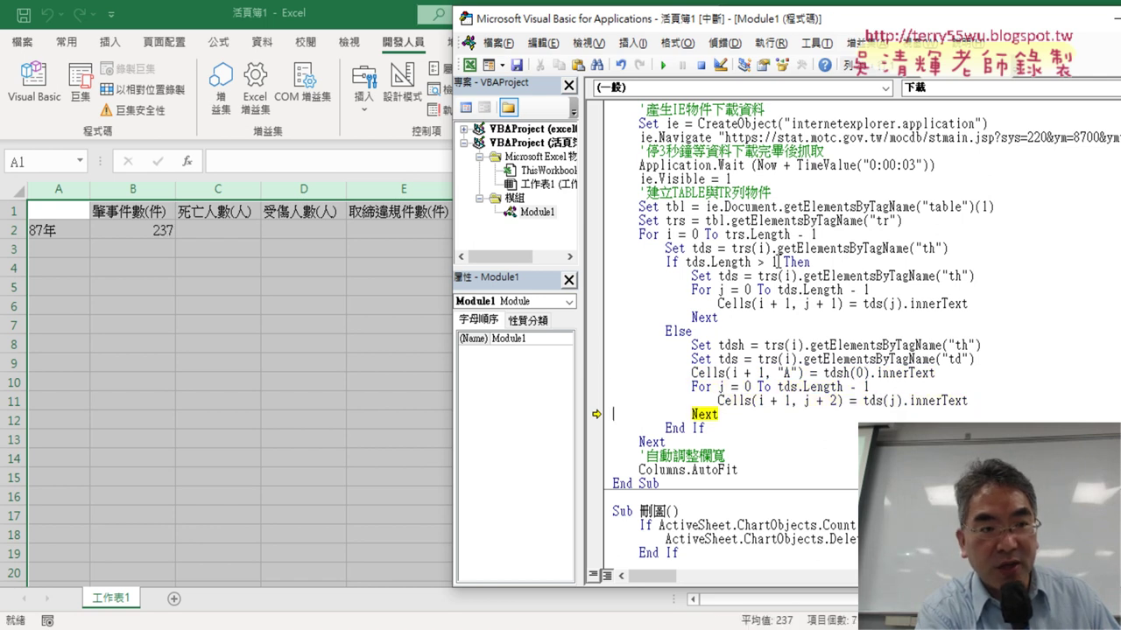
{"action": "key", "text": "F8"}
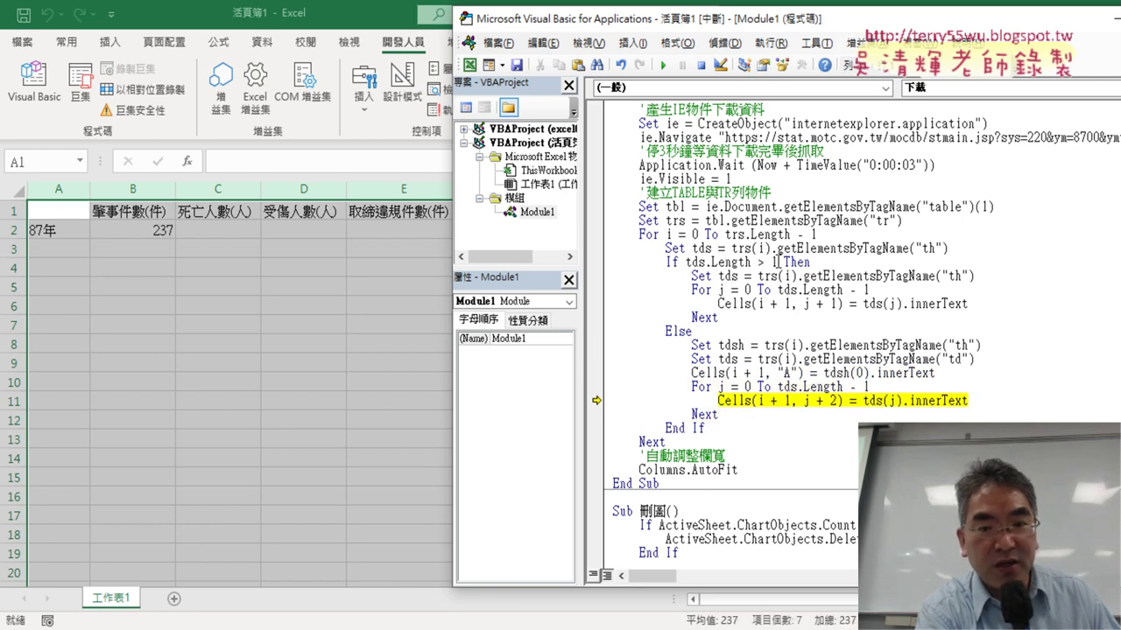
{"action": "key", "text": "F8"}
{"action": "key", "text": "F8"}
{"action": "key", "text": "F8"}
{"action": "key", "text": "F8"}
{"action": "key", "text": "F8"}
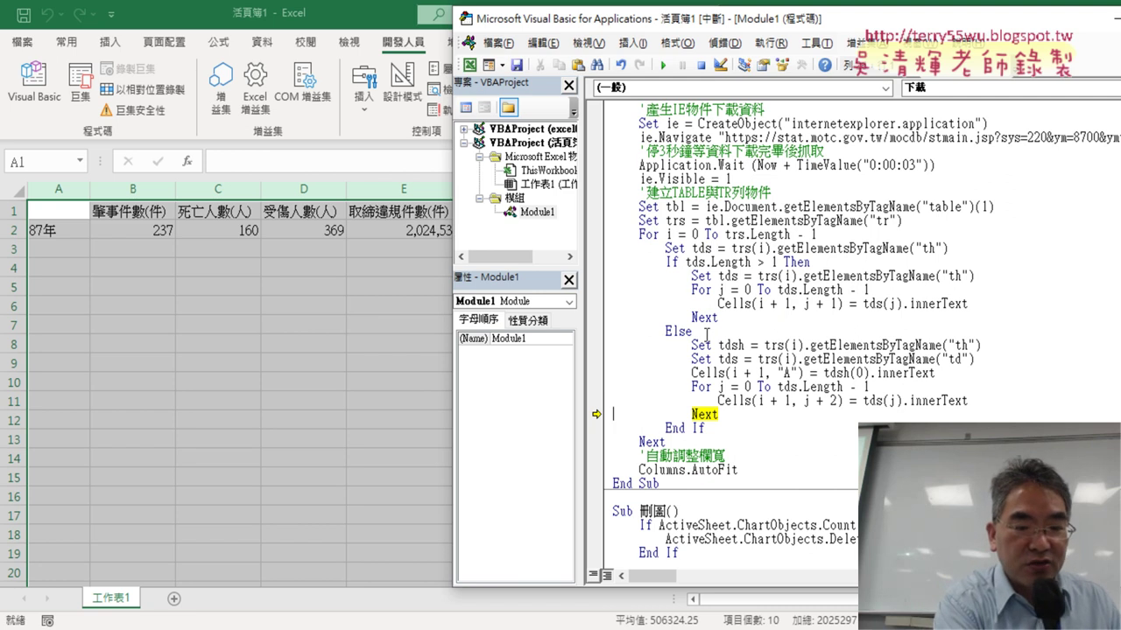
{"action": "key", "text": "F8"}
{"action": "key", "text": "F8"}
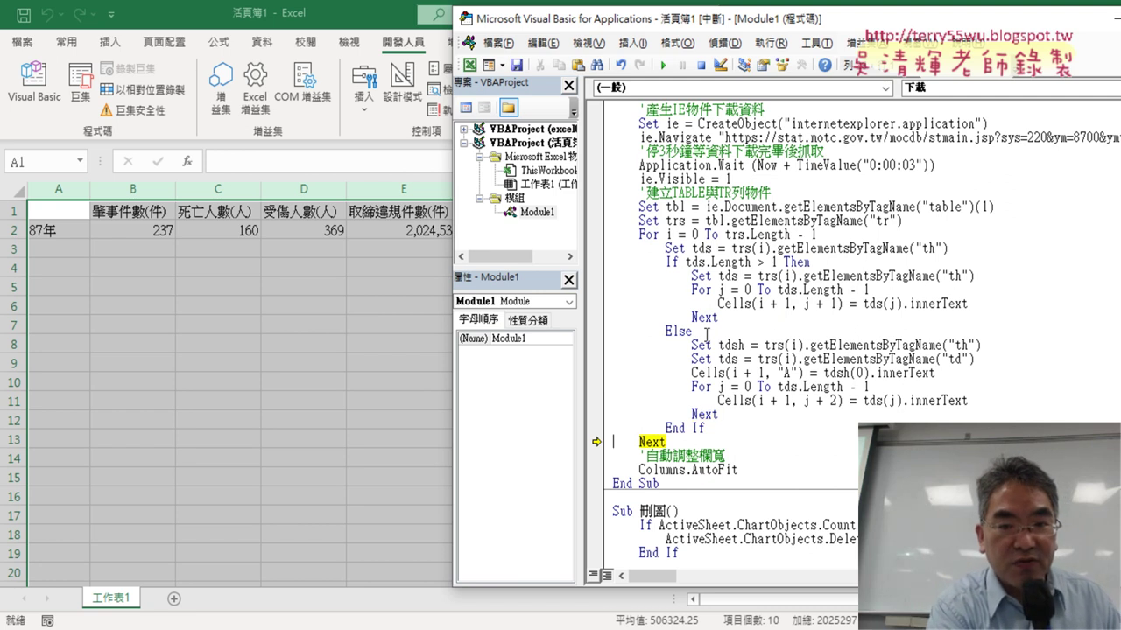
{"action": "key", "text": "F8"}
- Step on to fill row 3 with 88年 and its figures (126, 211), pausing at the outer Next
{"action": "key", "text": "F8"}
{"action": "key", "text": "F8"}
{"action": "key", "text": "F8"}
{"action": "key", "text": "F8"}
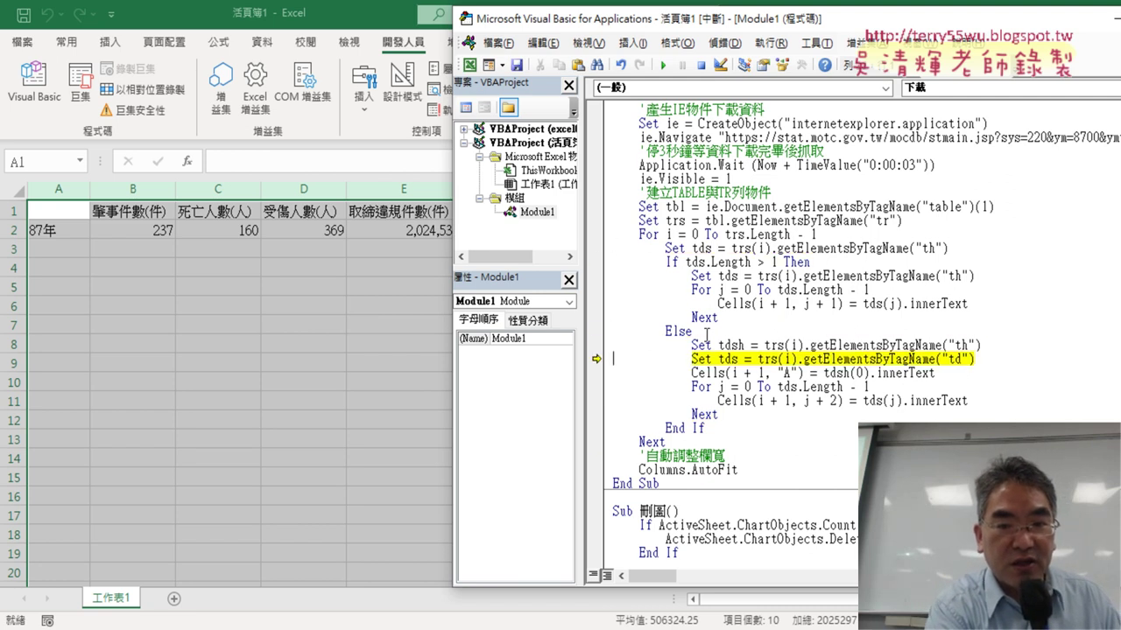
{"action": "key", "text": "F8"}
{"action": "key", "text": "F8"}
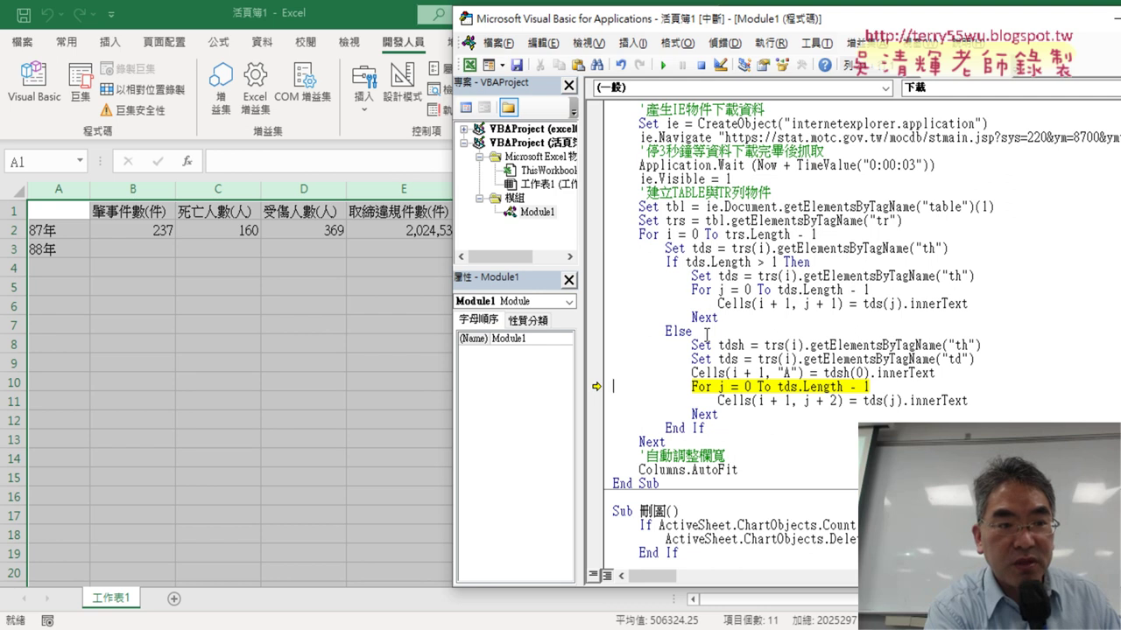
{"action": "key", "text": "F8"}
{"action": "key", "text": "F8"}
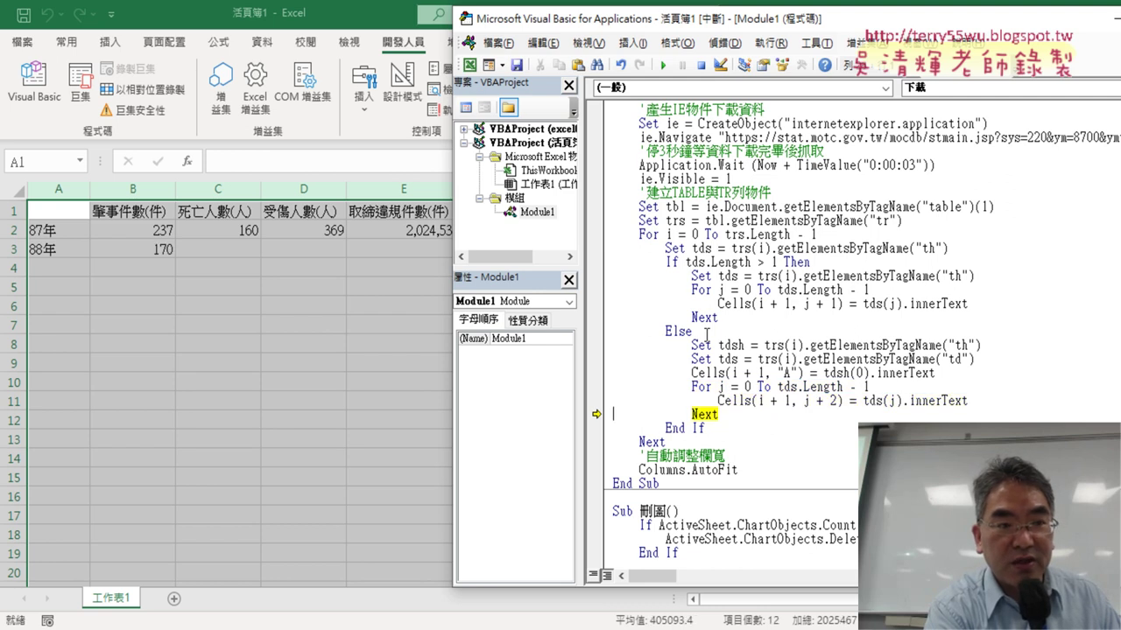
{"action": "key", "text": "F8"}
{"action": "key", "text": "F8"}
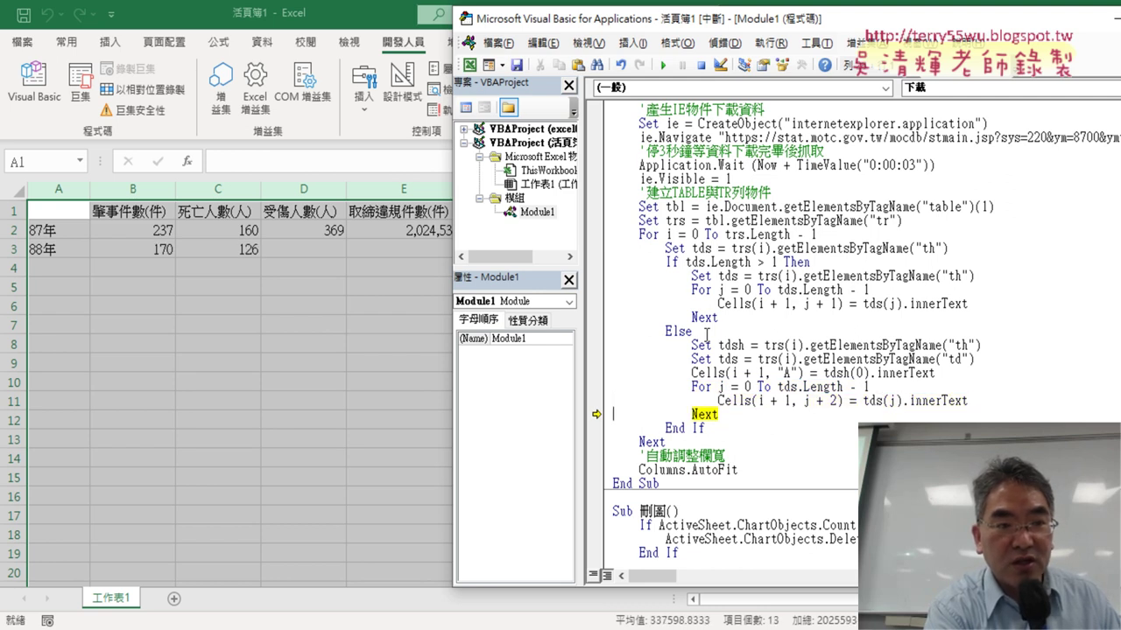
{"action": "key", "text": "F8"}
{"action": "key", "text": "F8"}
{"action": "key", "text": "F8"}
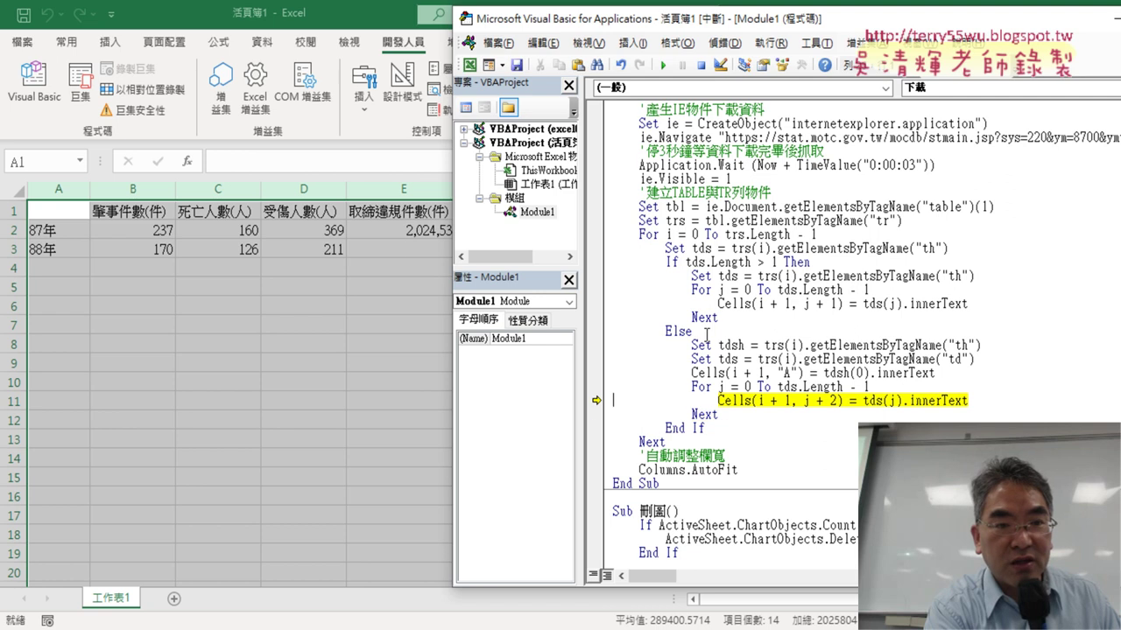
{"action": "key", "text": "F8"}
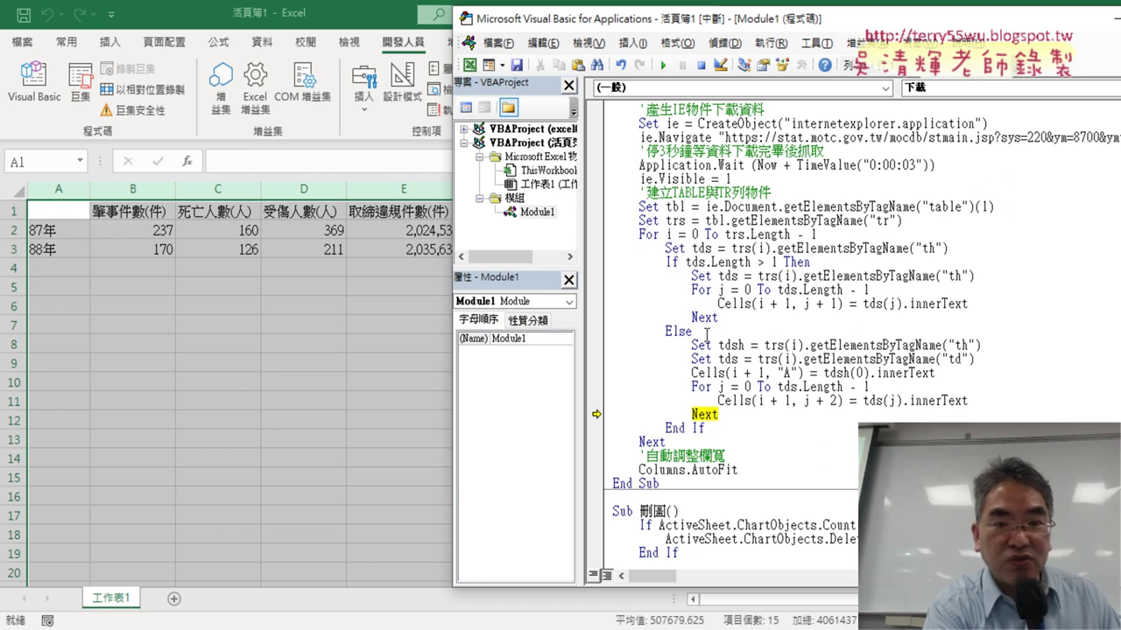
{"action": "key", "text": "F8"}
{"action": "key", "text": "F8"}
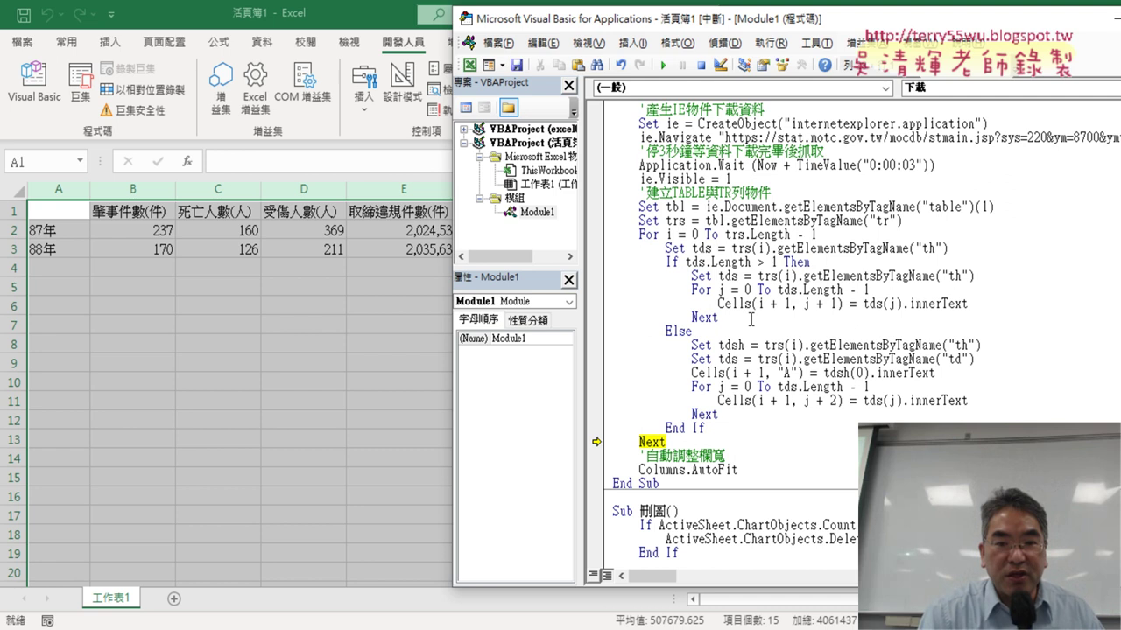
- Review the header-branch code, then continue the macro so the full 87年-onward table fills the sheet
{"action": "left_click_drag", "start_coordinate": [750, 319], "coordinate": [623, 278]}
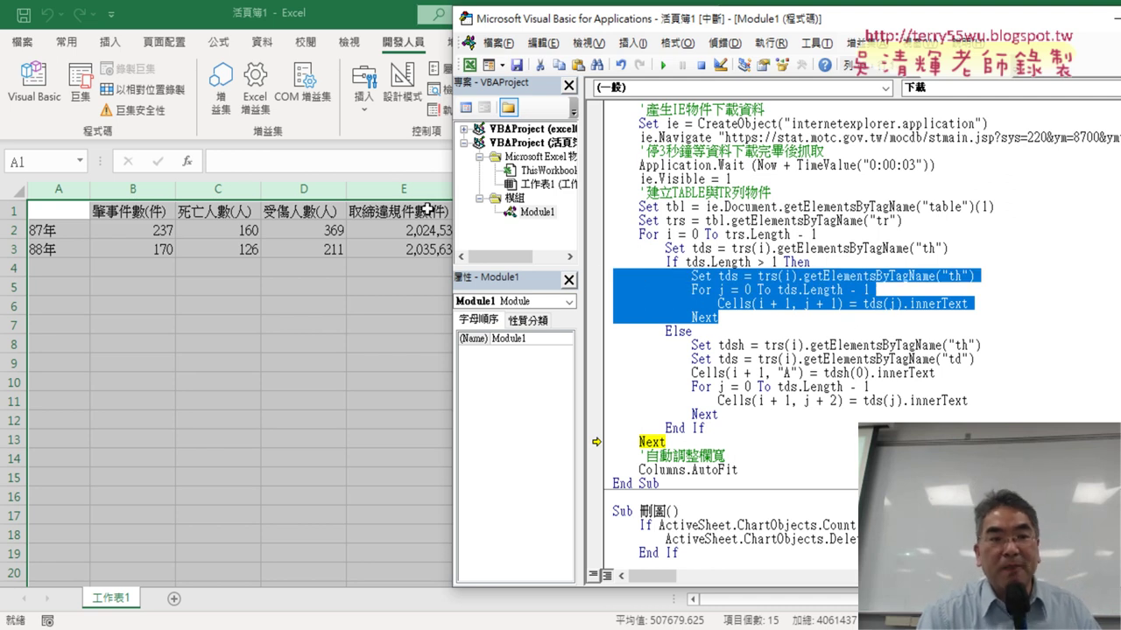
{"action": "left_click", "coordinate": [863, 345]}
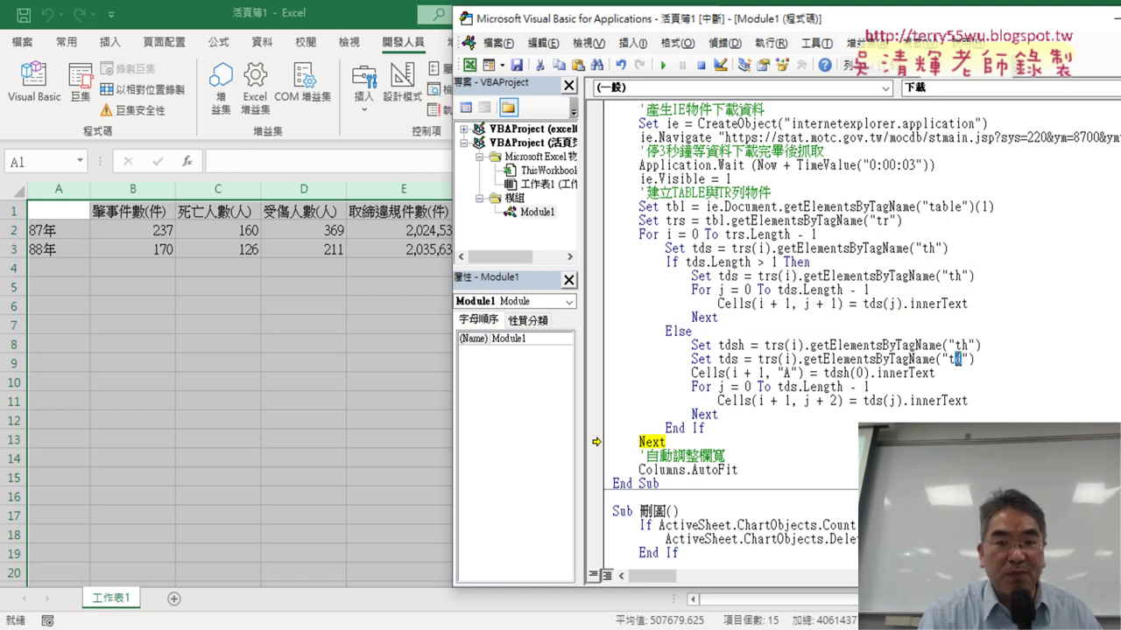
{"action": "left_click", "coordinate": [662, 65]}
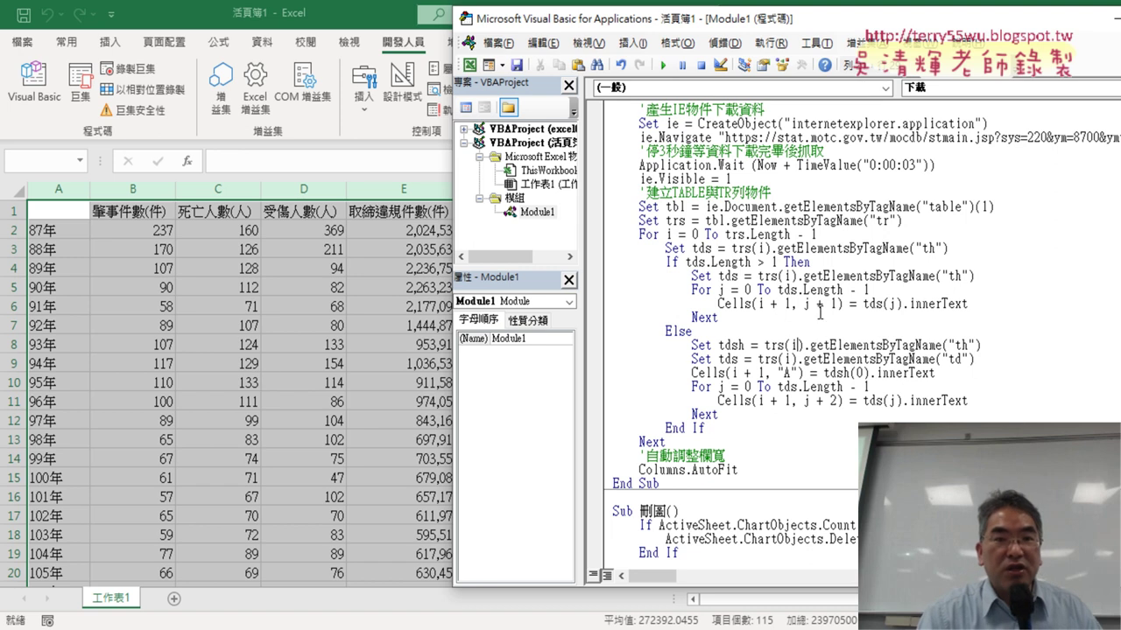
{"action": "left_click_drag", "start_coordinate": [674, 34], "coordinate": [735, 35]}
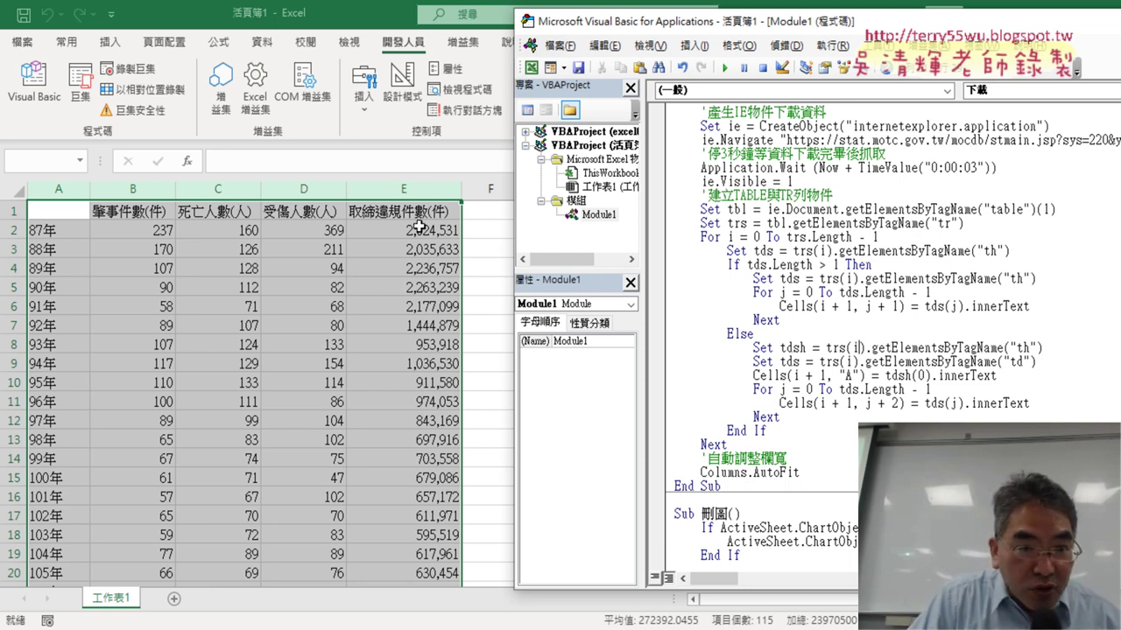
- Bring the worksheet forward and review columns B and C of the accident table
{"action": "left_click", "coordinate": [152, 231]}
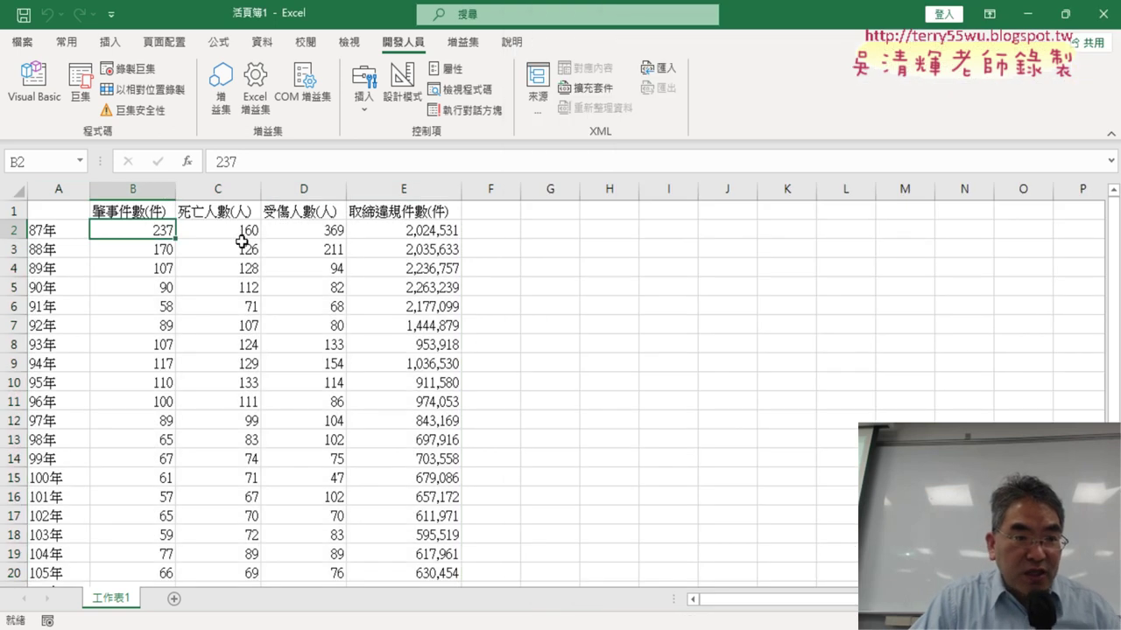
{"action": "scroll", "coordinate": [235, 267], "scroll_direction": "down", "scroll_amount": 2}
{"action": "scroll", "coordinate": [238, 275], "scroll_direction": "down", "scroll_amount": 1}
{"action": "scroll", "coordinate": [227, 300], "scroll_direction": "up", "scroll_amount": 3}
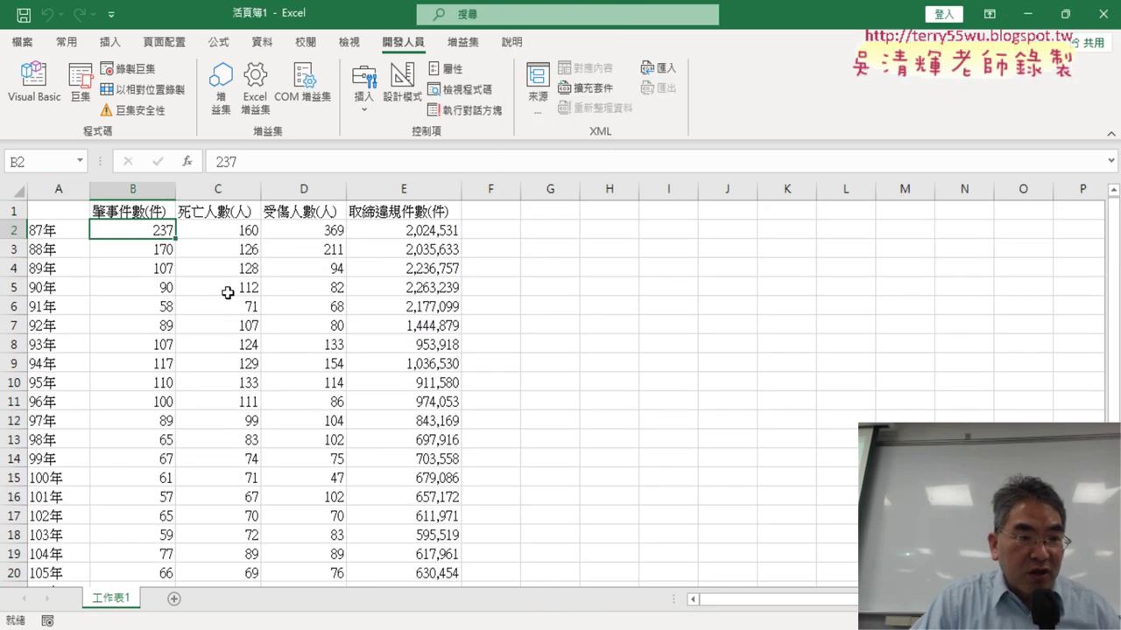
{"action": "left_click", "coordinate": [150, 191]}
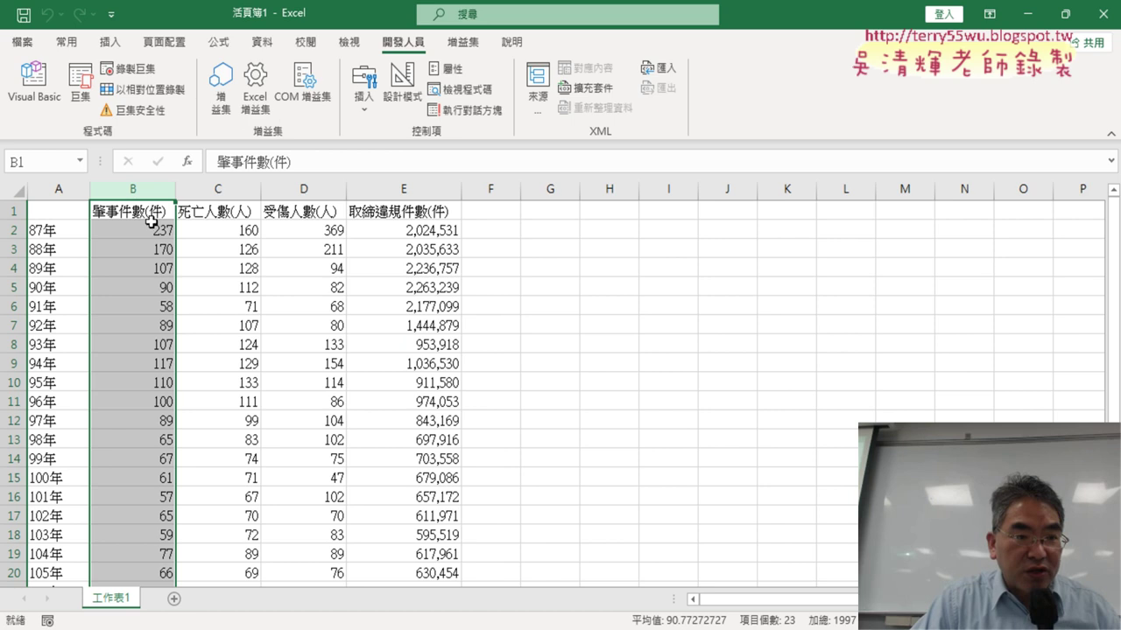
{"action": "scroll", "coordinate": [148, 335], "scroll_direction": "down", "scroll_amount": 1}
{"action": "scroll", "coordinate": [148, 335], "scroll_direction": "down", "scroll_amount": 1}
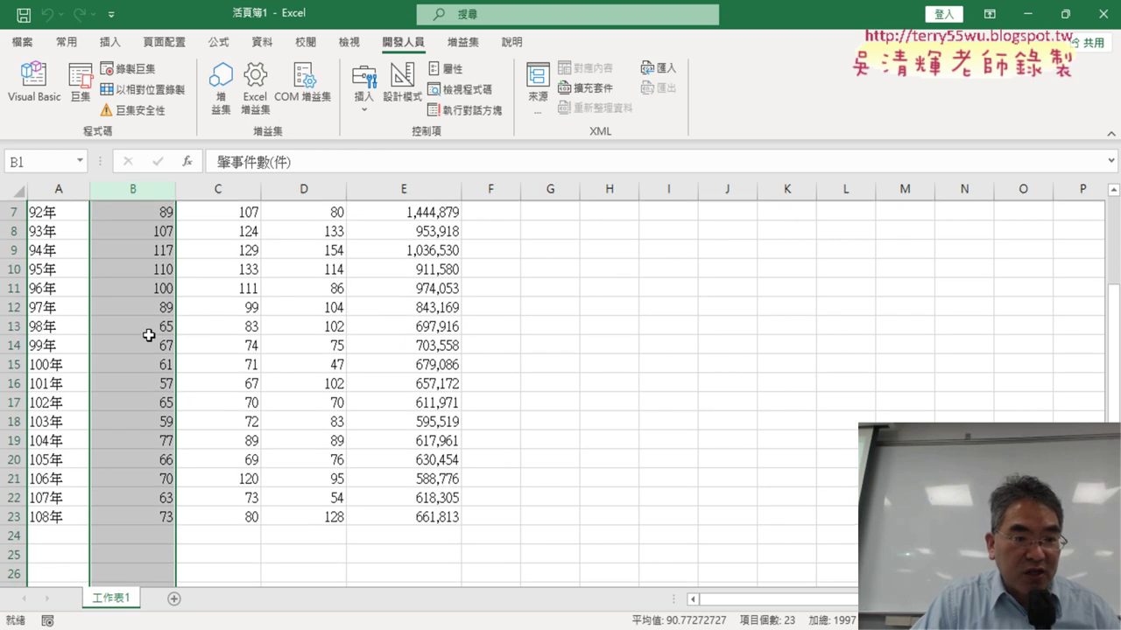
{"action": "scroll", "coordinate": [148, 335], "scroll_direction": "up", "scroll_amount": 2}
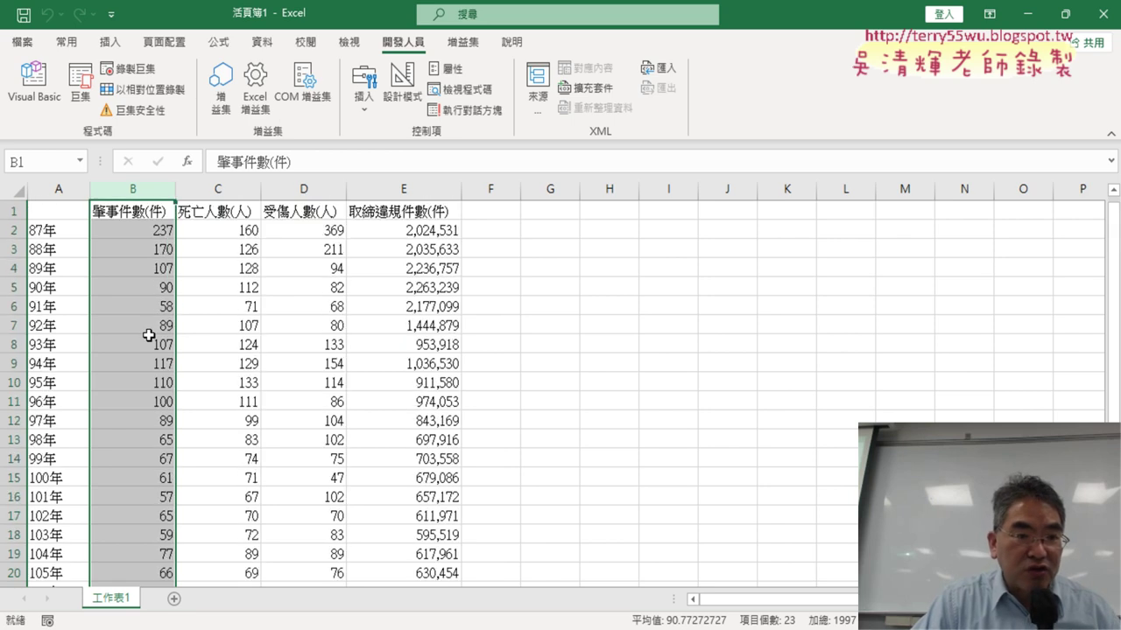
{"action": "left_click", "coordinate": [229, 190]}
{"action": "scroll", "coordinate": [265, 226], "scroll_direction": "down", "scroll_amount": 2}
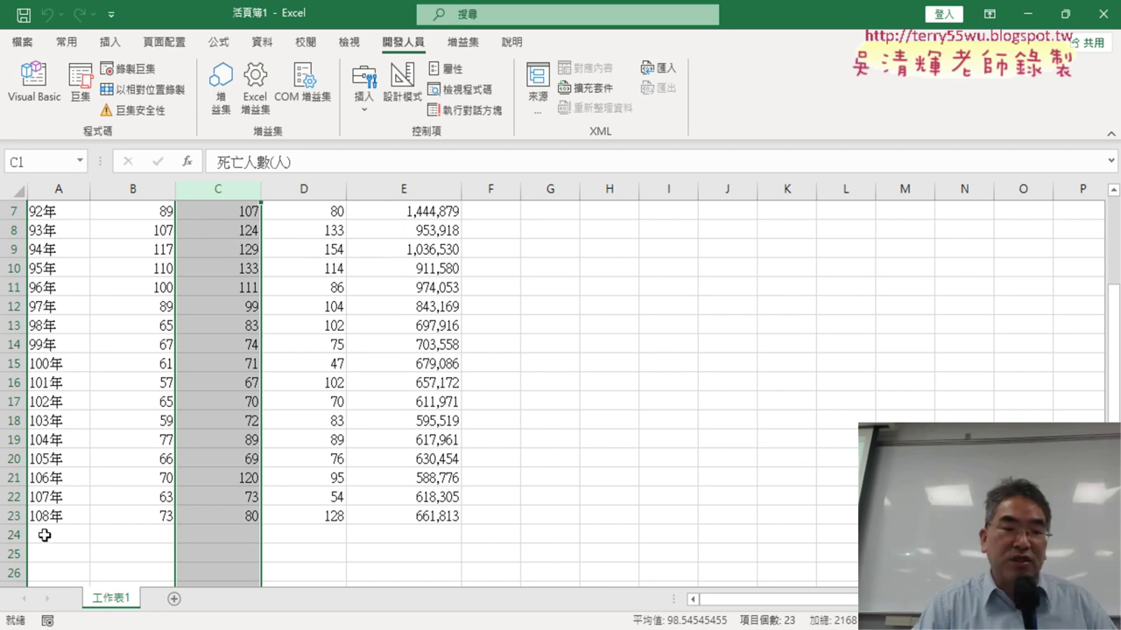
{"action": "scroll", "coordinate": [178, 469], "scroll_direction": "up", "scroll_amount": 2}
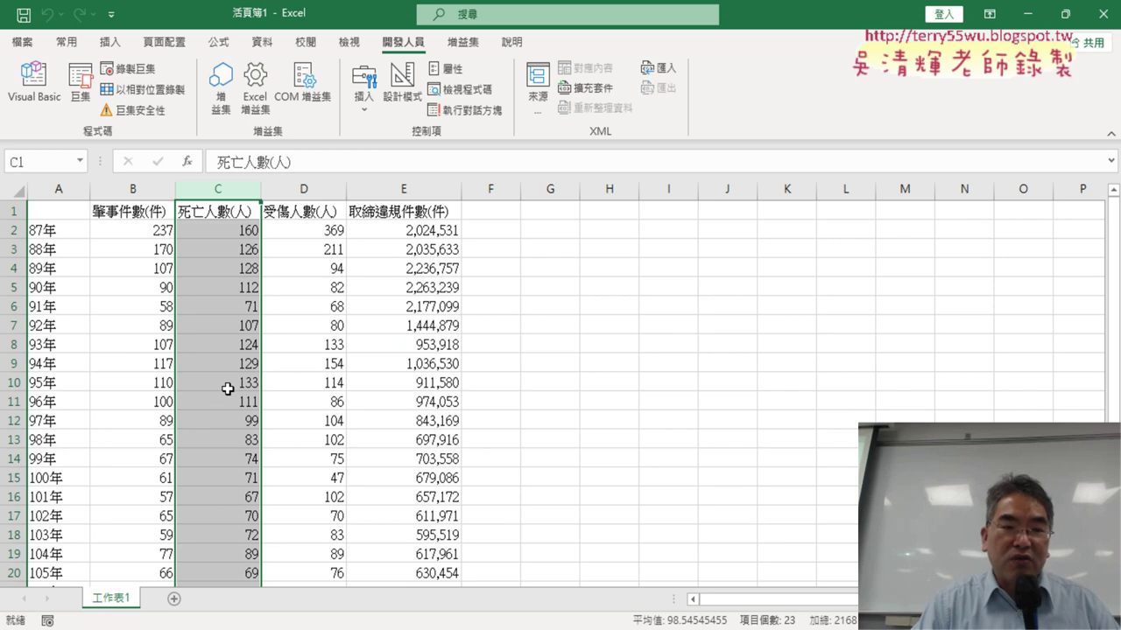
- Inspect the injuries column D, checking the values in D22 and D23
{"action": "left_click", "coordinate": [303, 189]}
{"action": "scroll", "coordinate": [307, 332], "scroll_direction": "down", "scroll_amount": 1}
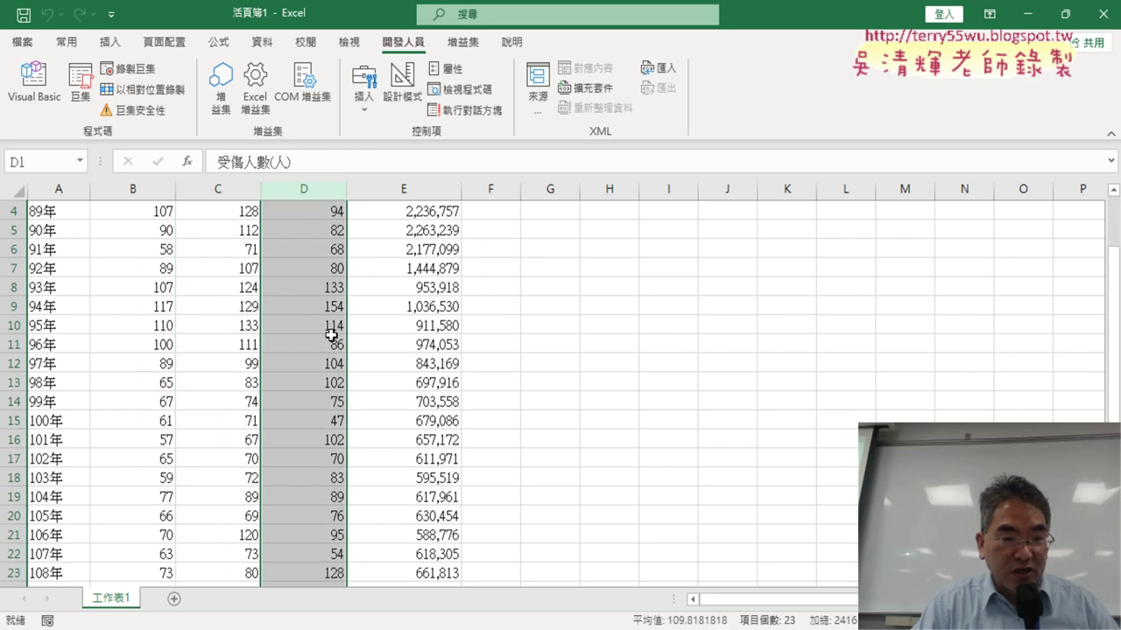
{"action": "scroll", "coordinate": [331, 335], "scroll_direction": "down", "scroll_amount": 1}
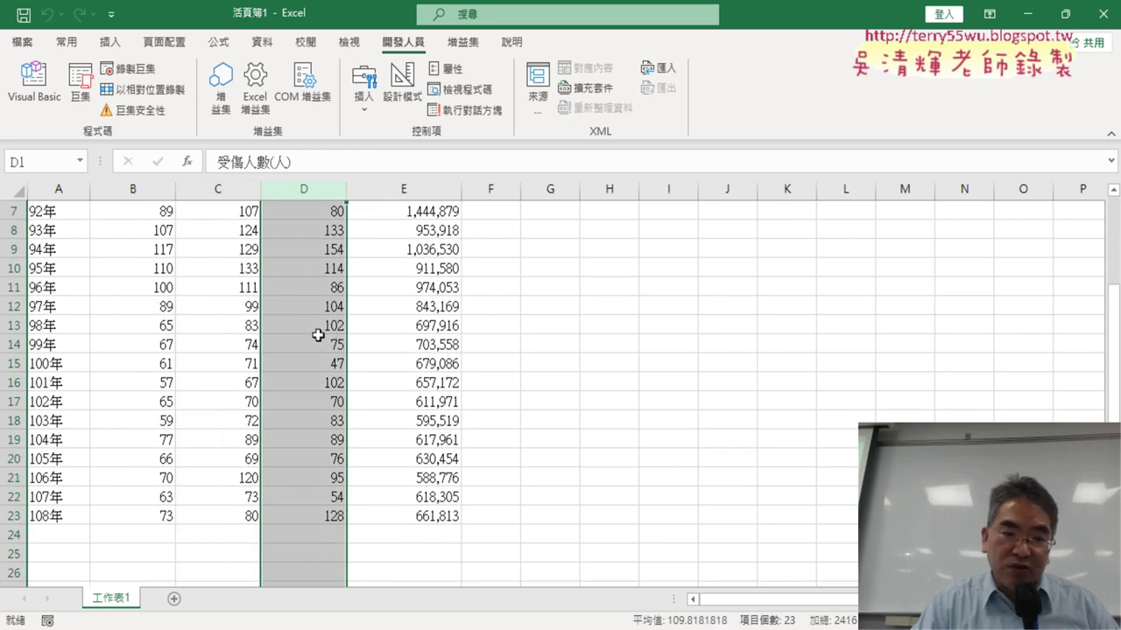
{"action": "left_click", "coordinate": [323, 517]}
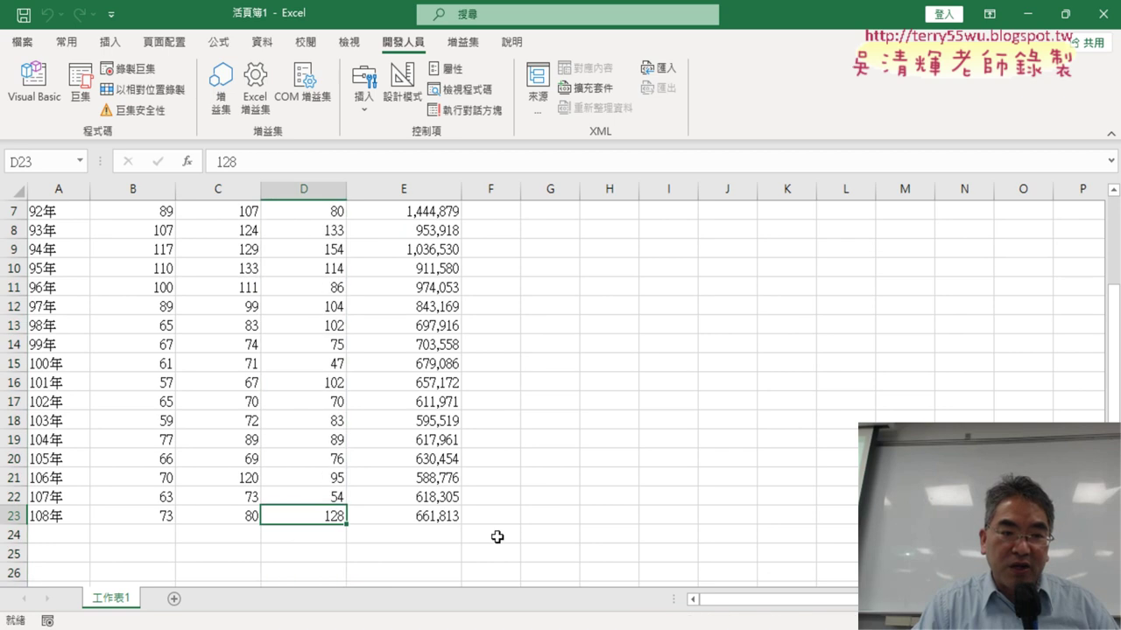
{"action": "left_click", "coordinate": [325, 495]}
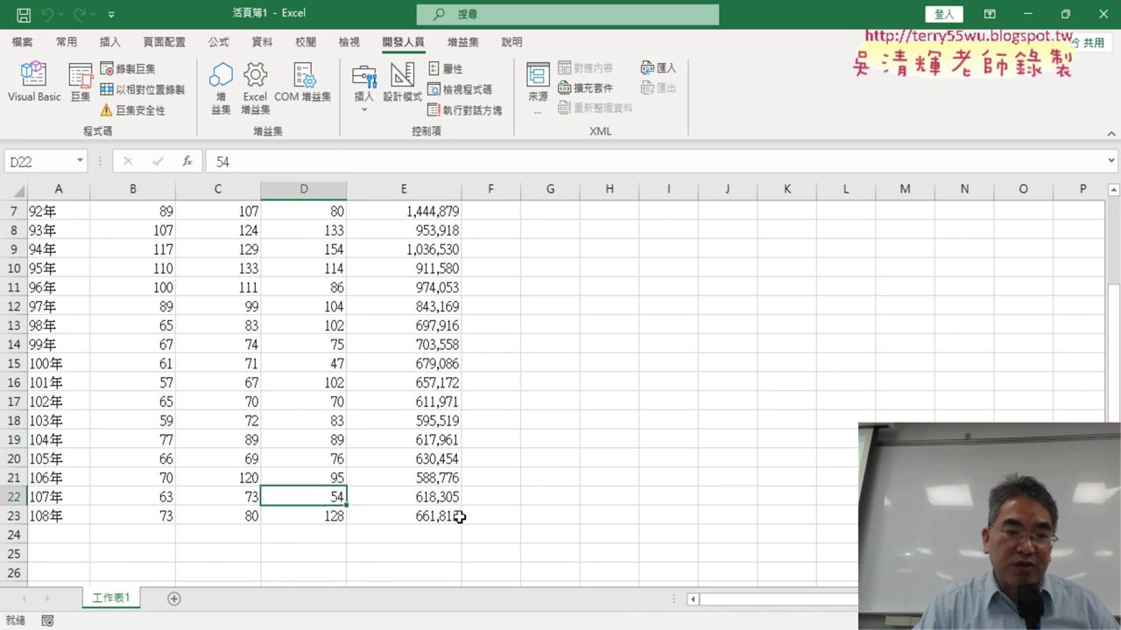
{"action": "left_click", "coordinate": [327, 513]}
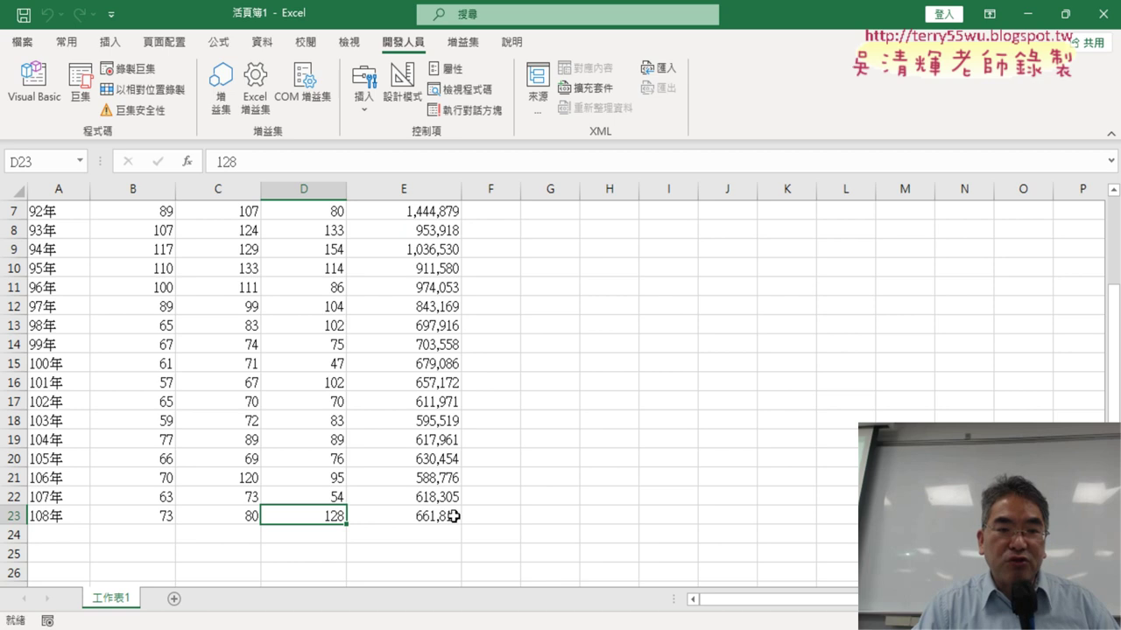
- Review the violations column E and the B through E data columns, then open the VBA editor
{"action": "left_click", "coordinate": [426, 210]}
{"action": "key", "text": "ctrl+space"}
{"action": "scroll", "coordinate": [541, 349], "scroll_direction": "up", "scroll_amount": 2}
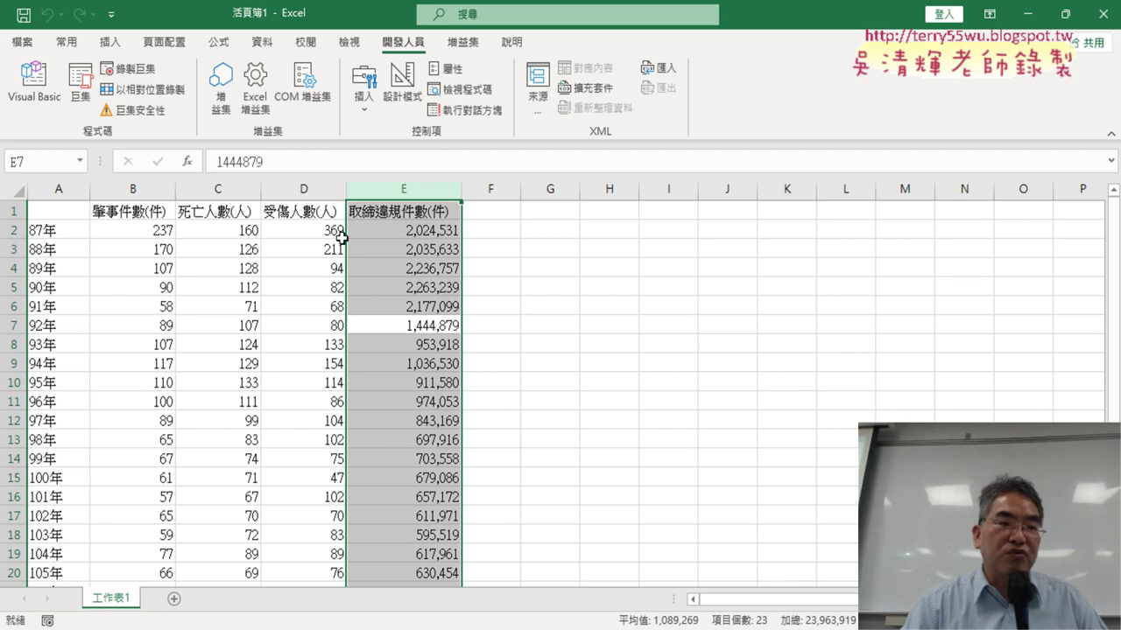
{"action": "left_click_drag", "start_coordinate": [128, 189], "coordinate": [407, 169]}
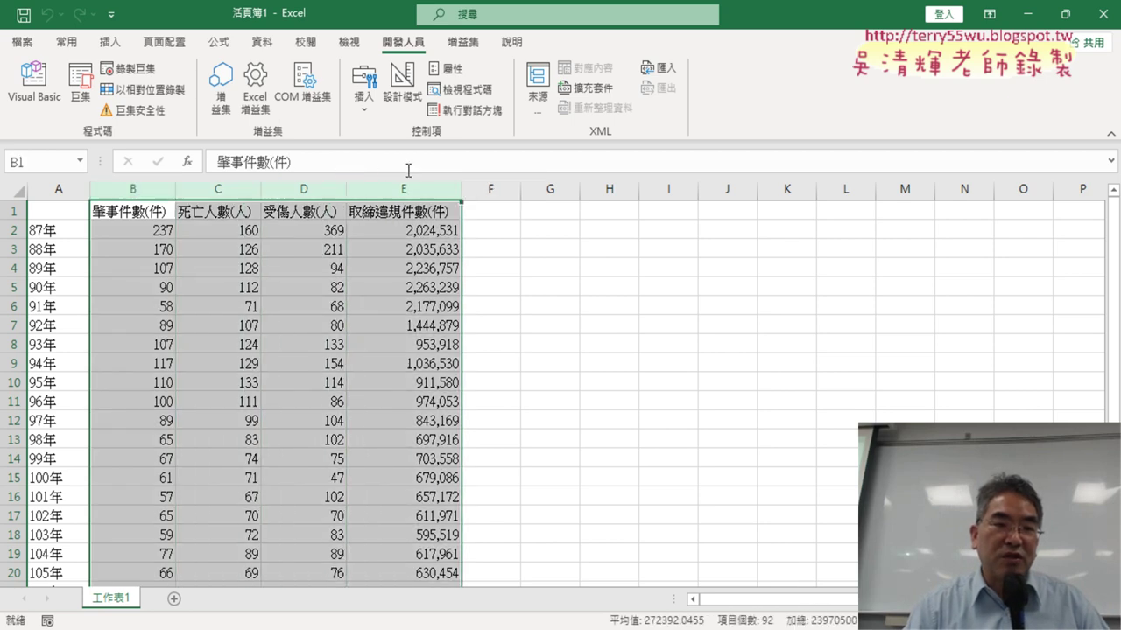
{"action": "left_click", "coordinate": [338, 269]}
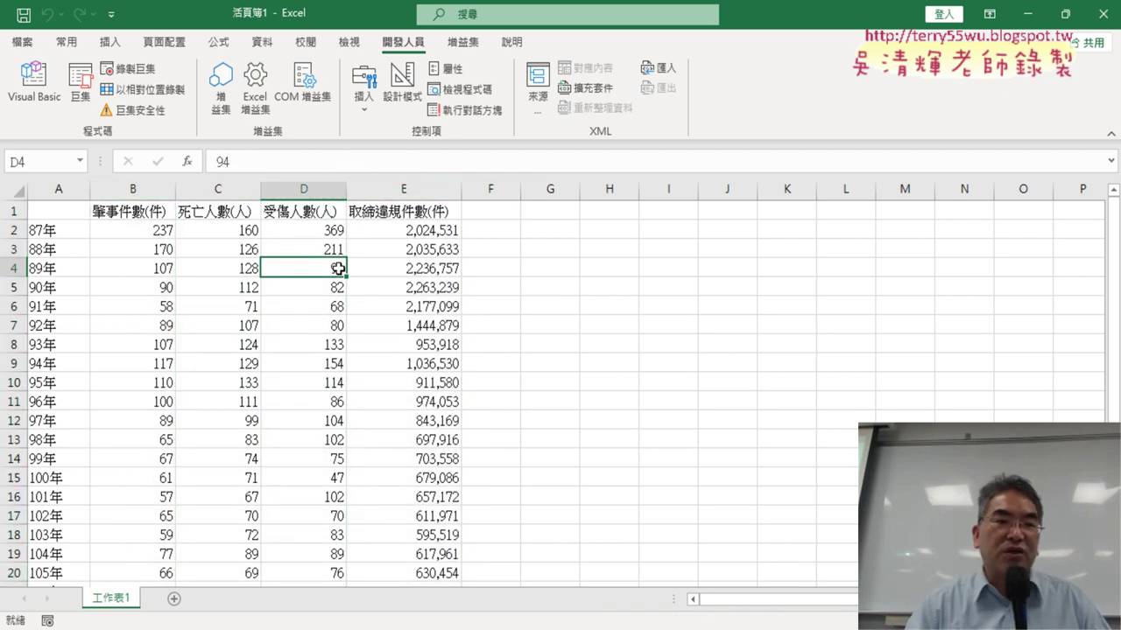
{"action": "left_click", "coordinate": [33, 83]}
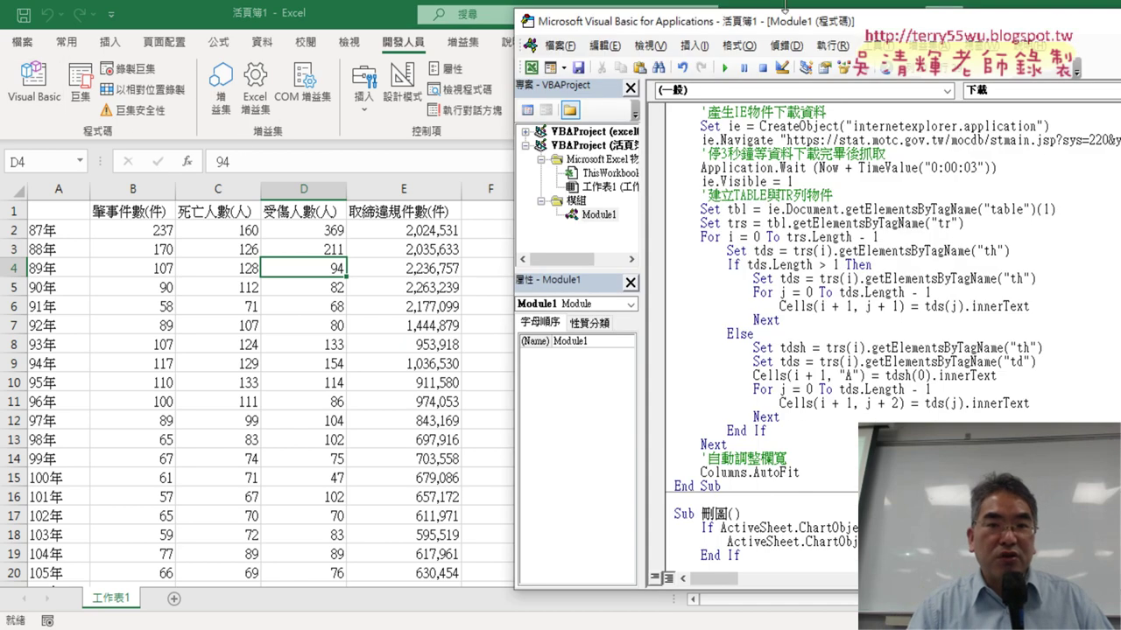
- Resize and reposition the VBA editor so the 折線圖全部 procedure and the sheet are both visible
{"action": "left_click_drag", "start_coordinate": [790, 29], "coordinate": [456, 36]}
{"action": "scroll", "coordinate": [920, 387], "scroll_direction": "down", "scroll_amount": 4}
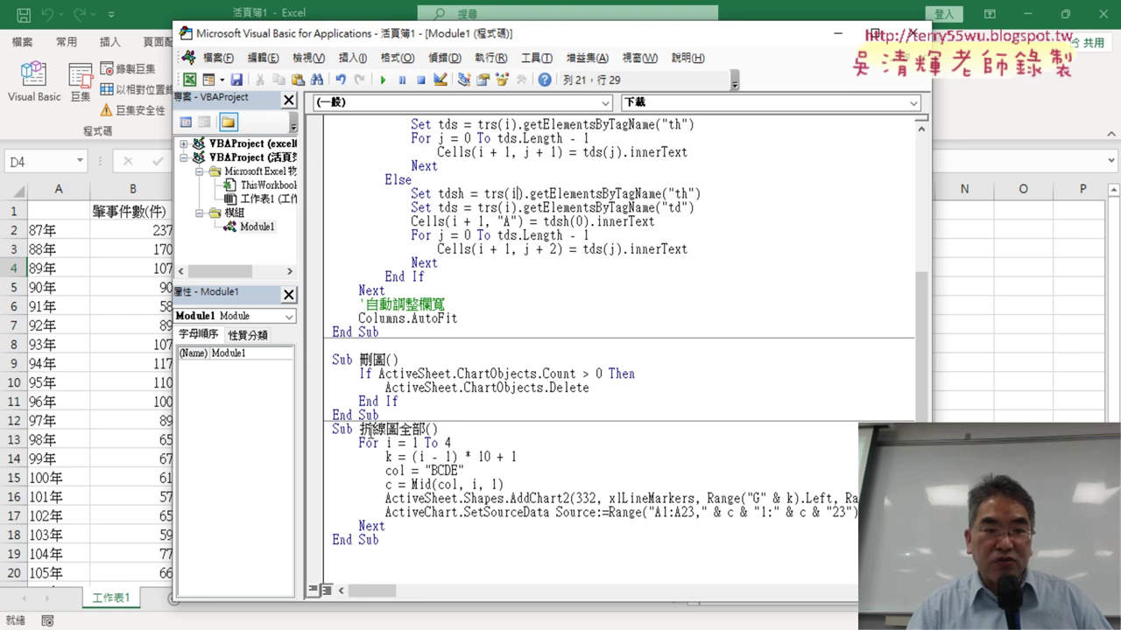
{"action": "left_click_drag", "start_coordinate": [359, 430], "coordinate": [426, 431]}
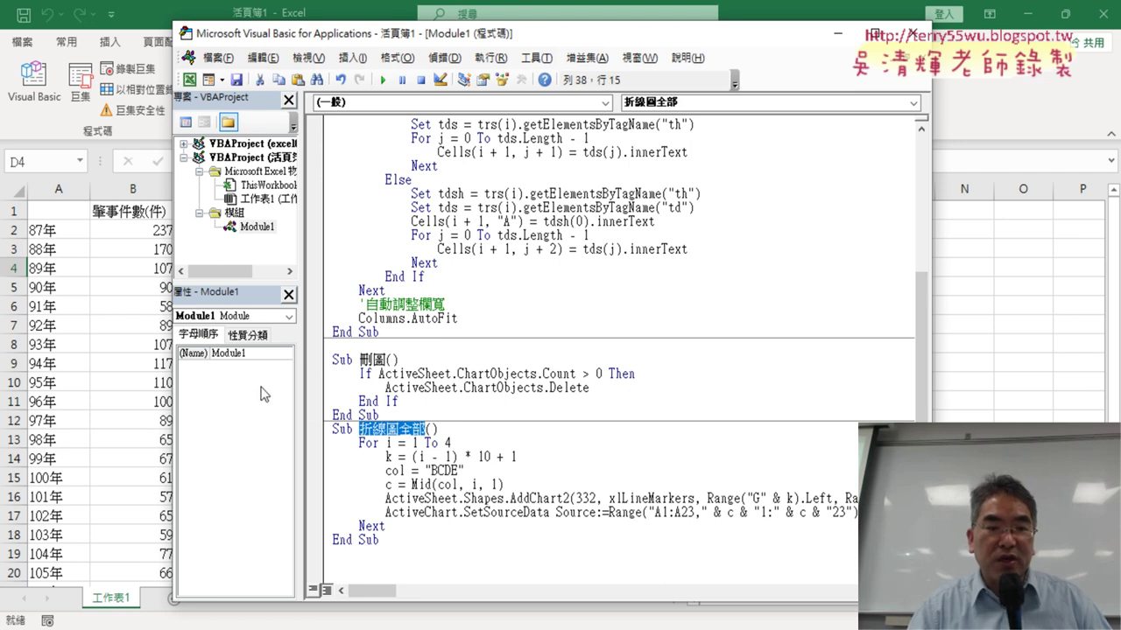
{"action": "left_click_drag", "start_coordinate": [299, 394], "coordinate": [250, 394]}
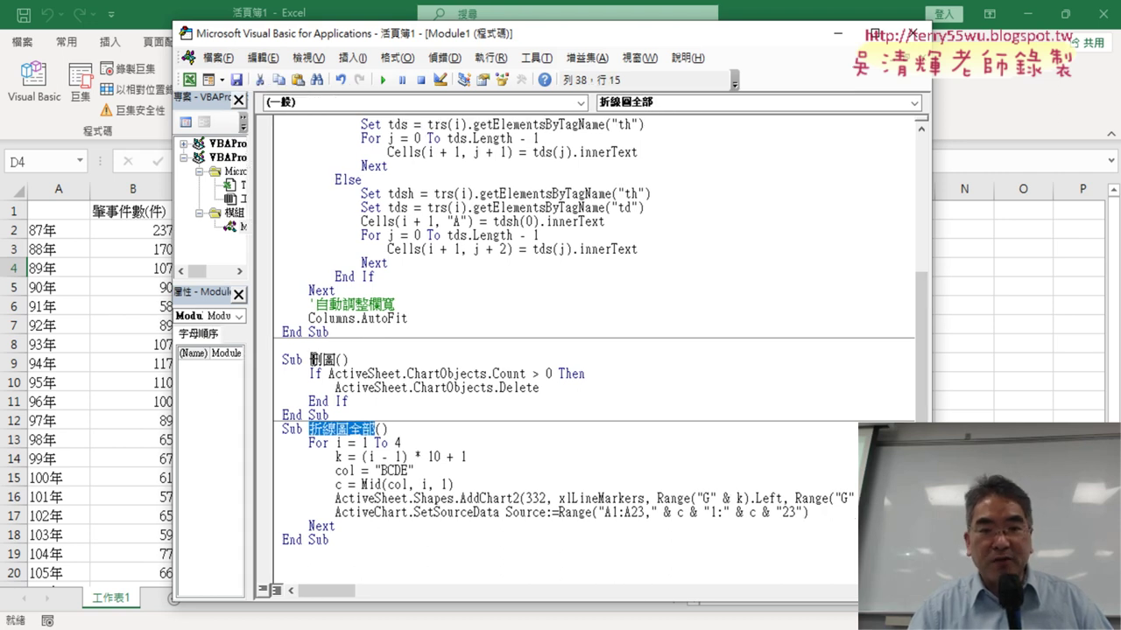
{"action": "left_click_drag", "start_coordinate": [938, 273], "coordinate": [776, 273]}
{"action": "left_click_drag", "start_coordinate": [534, 35], "coordinate": [252, 43]}
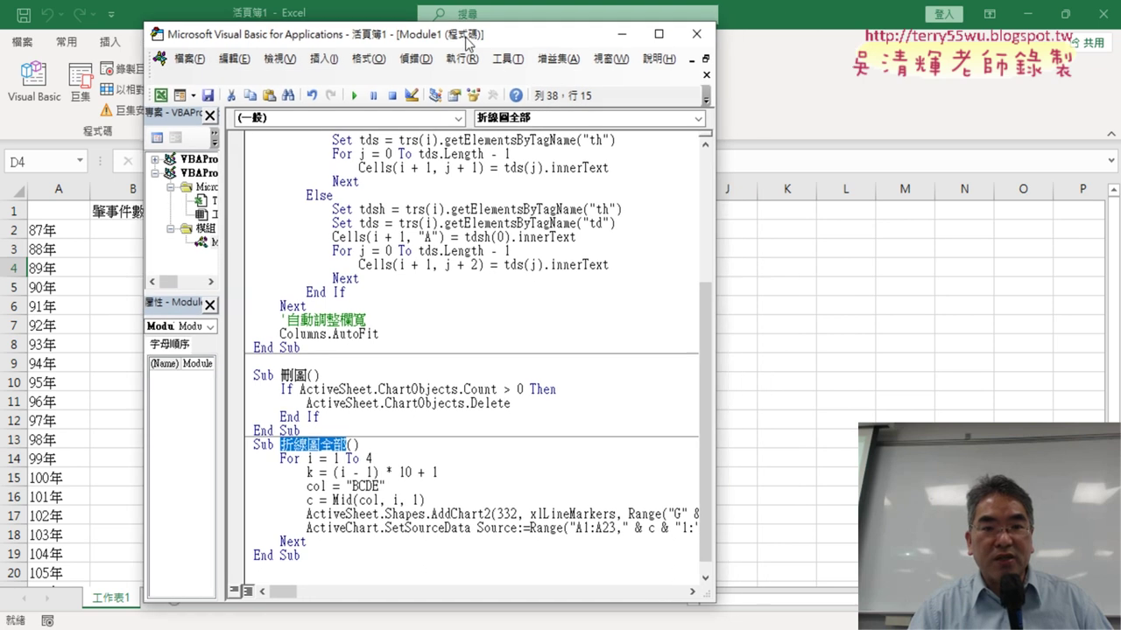
{"action": "scroll", "coordinate": [195, 370], "scroll_direction": "down", "scroll_amount": 1}
- Run 折線圖全部 and scroll the sheet to check the four new line charts, ending at cell Q1
{"action": "left_click", "coordinate": [143, 477]}
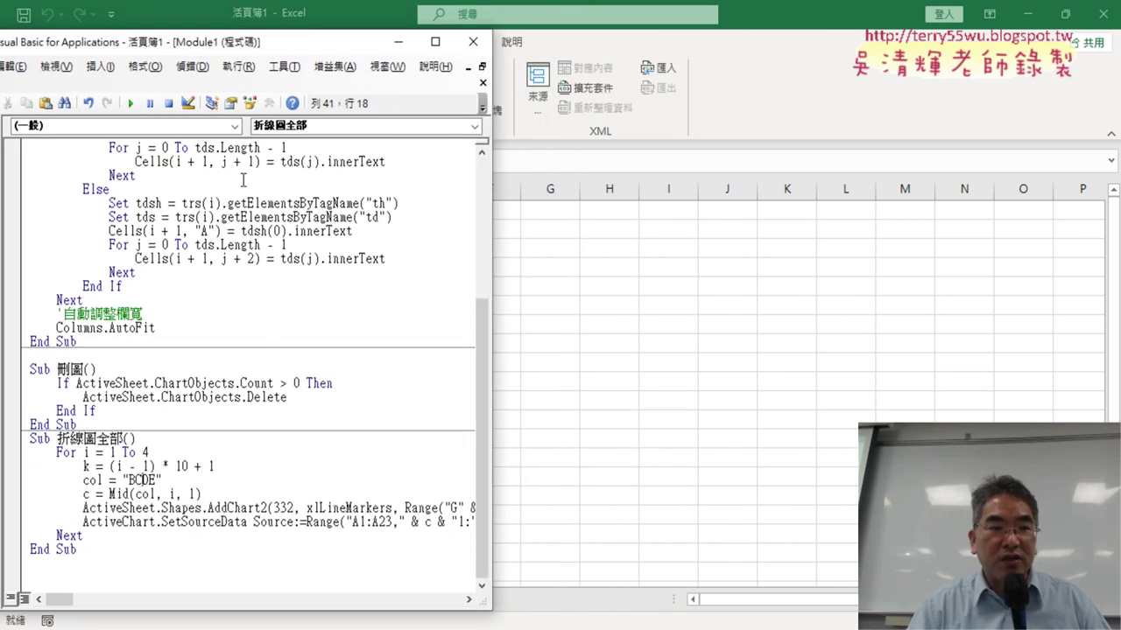
{"action": "left_click", "coordinate": [129, 103]}
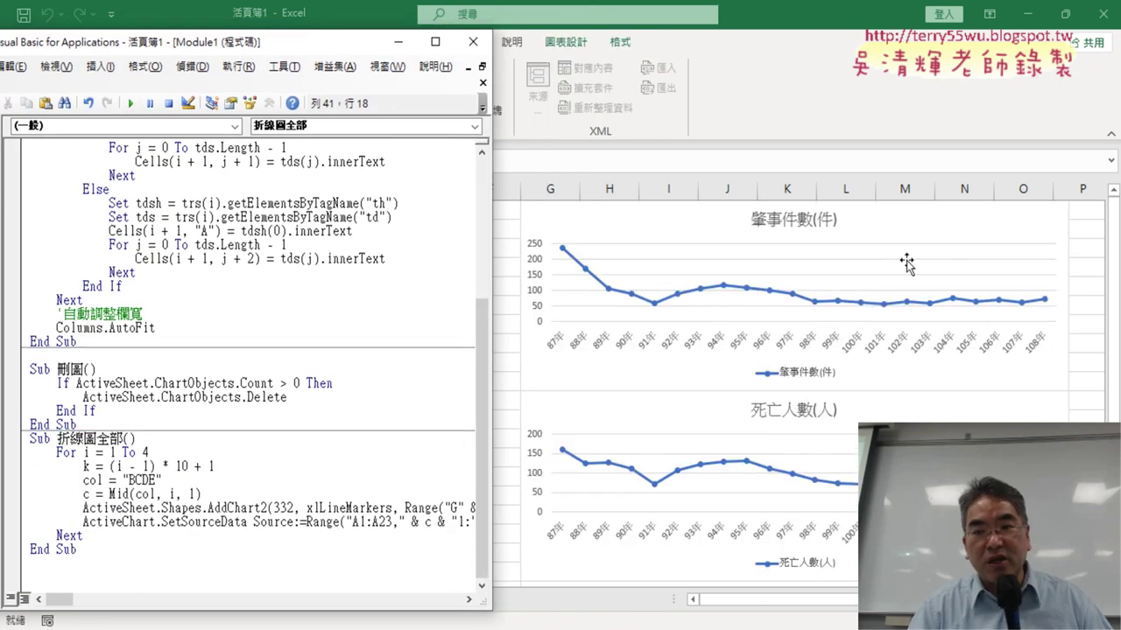
{"action": "left_click", "coordinate": [1096, 285]}
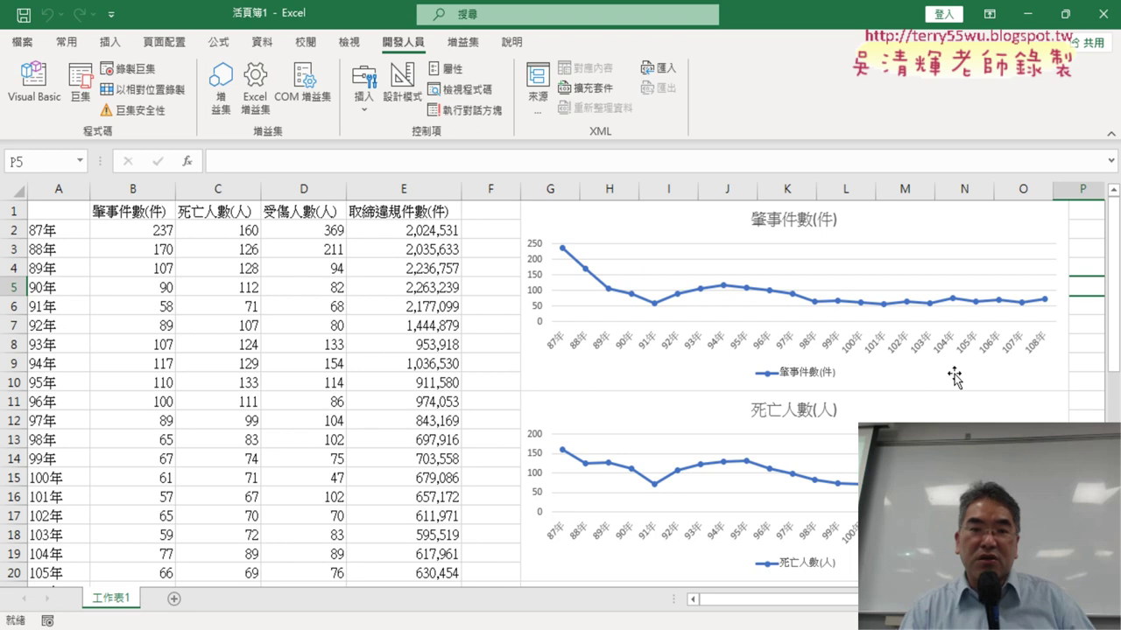
{"action": "scroll", "coordinate": [952, 363], "scroll_direction": "down", "scroll_amount": 4}
{"action": "scroll", "coordinate": [952, 363], "scroll_direction": "down", "scroll_amount": 3}
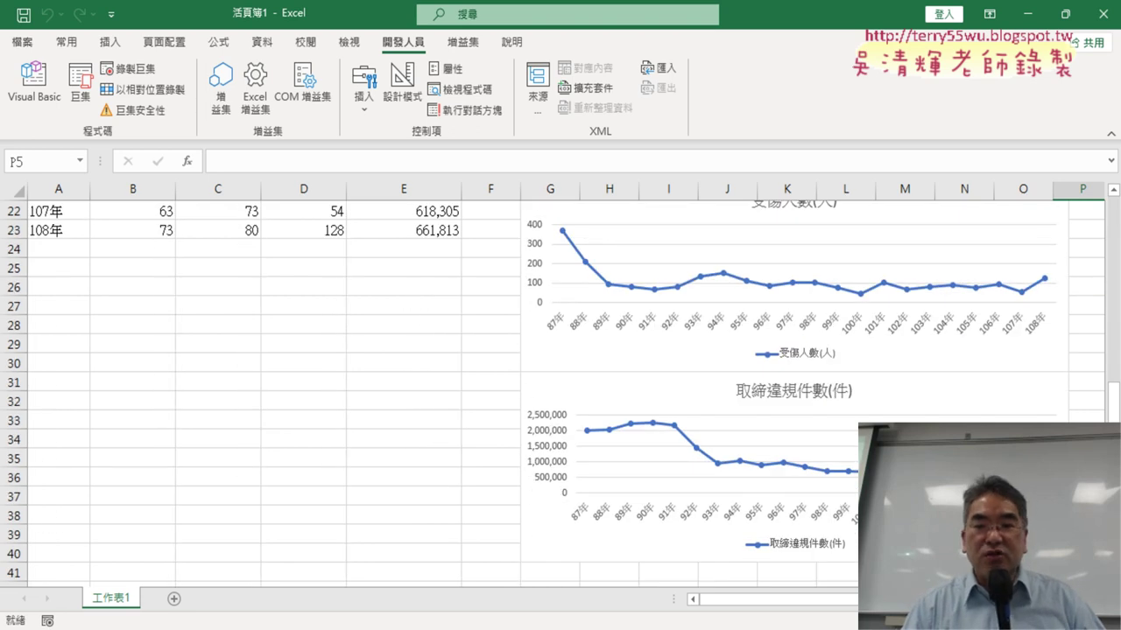
{"action": "scroll", "coordinate": [1008, 394], "scroll_direction": "right", "scroll_amount": 3}
{"action": "scroll", "coordinate": [1008, 394], "scroll_direction": "up", "scroll_amount": 3}
{"action": "scroll", "coordinate": [1008, 394], "scroll_direction": "up", "scroll_amount": 4}
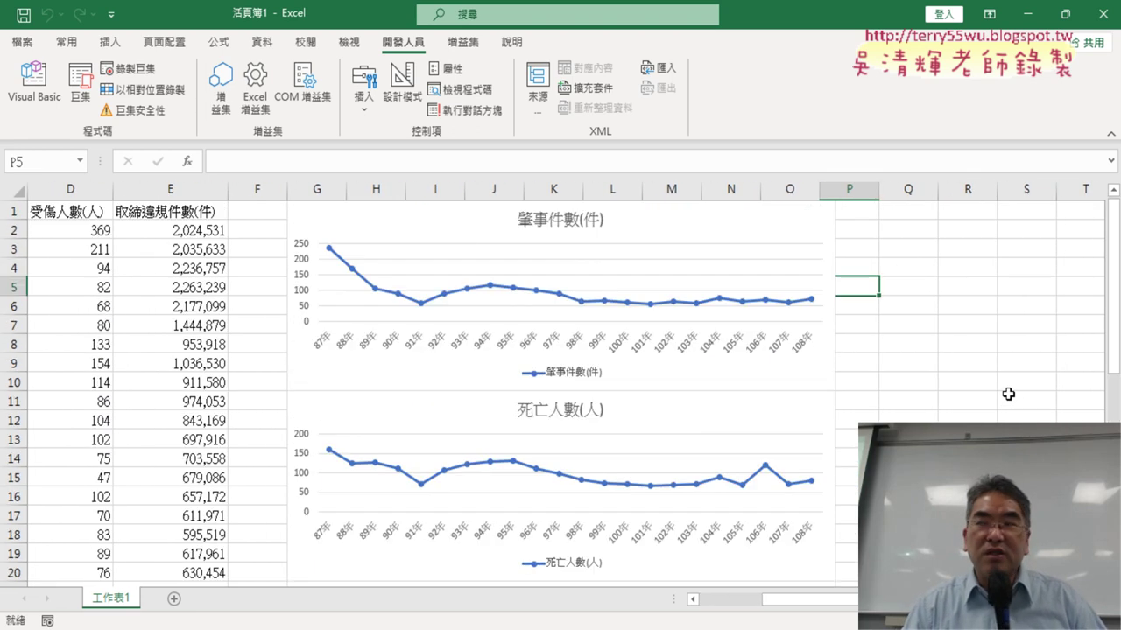
{"action": "left_click", "coordinate": [882, 217]}
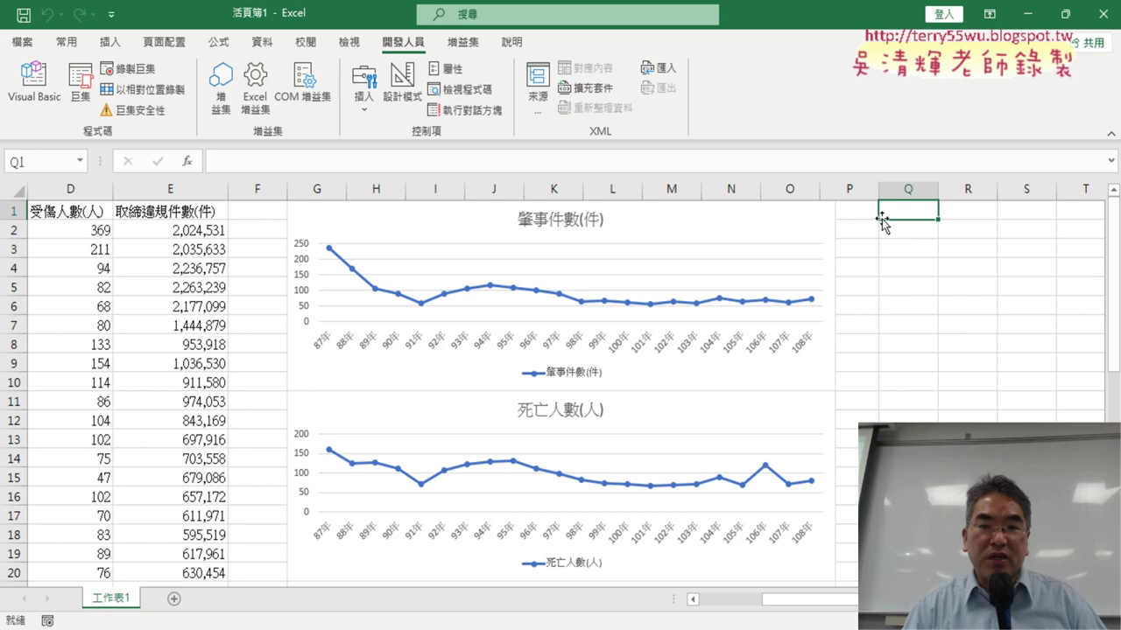
- Draw a Form Controls button over Q2:R3 and assign it the 下載 macro
{"action": "left_click", "coordinate": [363, 92]}
{"action": "left_click", "coordinate": [355, 156]}
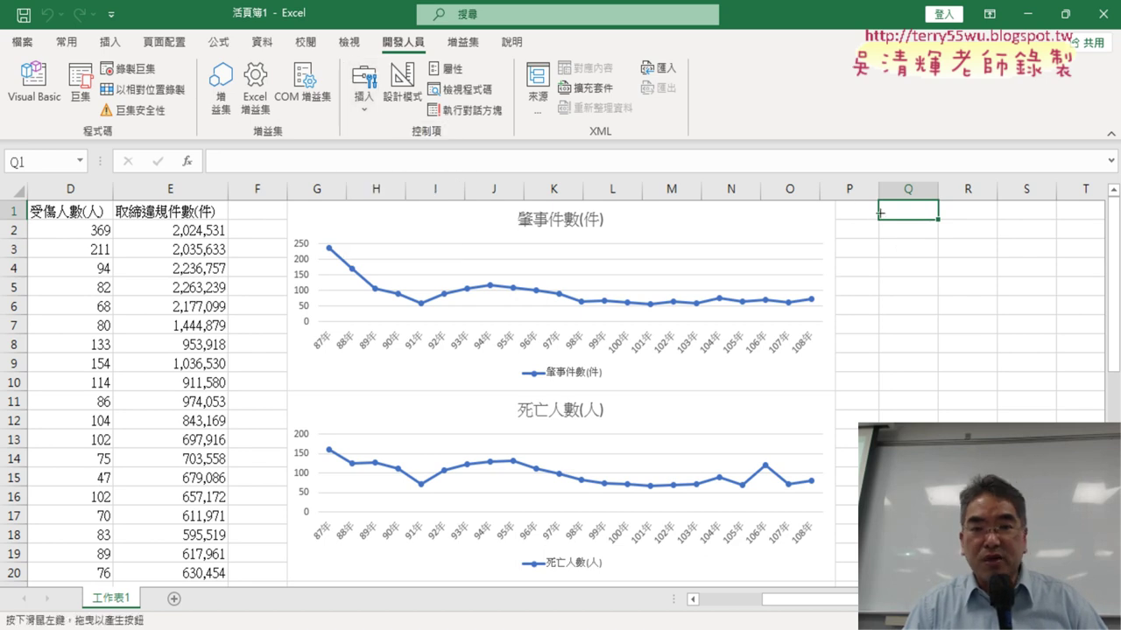
{"action": "left_click_drag", "start_coordinate": [880, 213], "coordinate": [994, 244]}
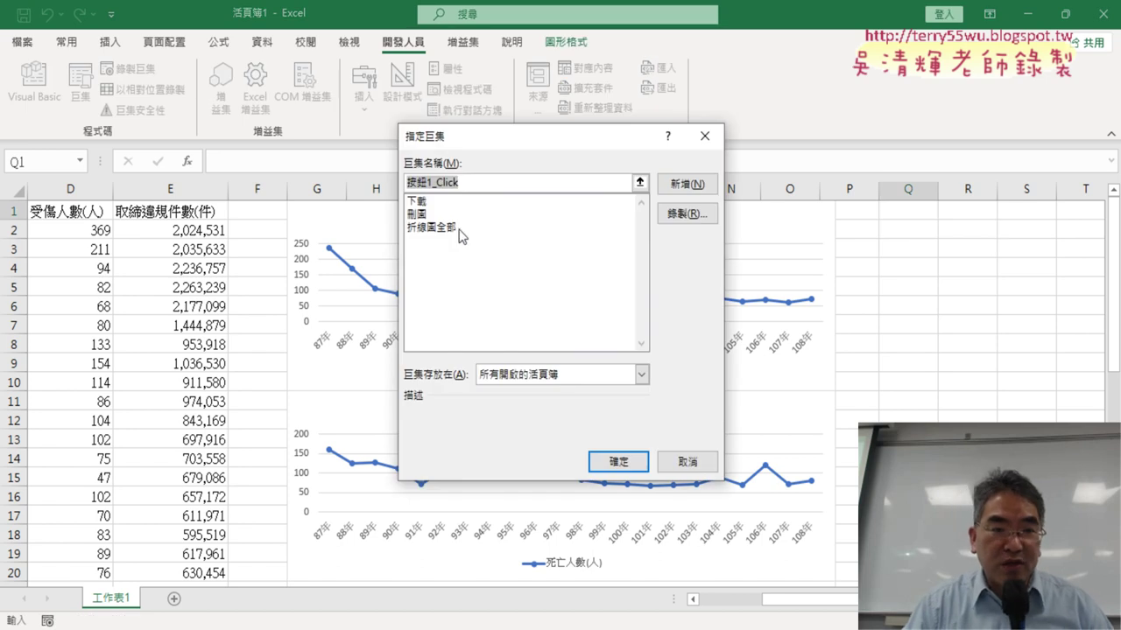
{"action": "left_click", "coordinate": [420, 201]}
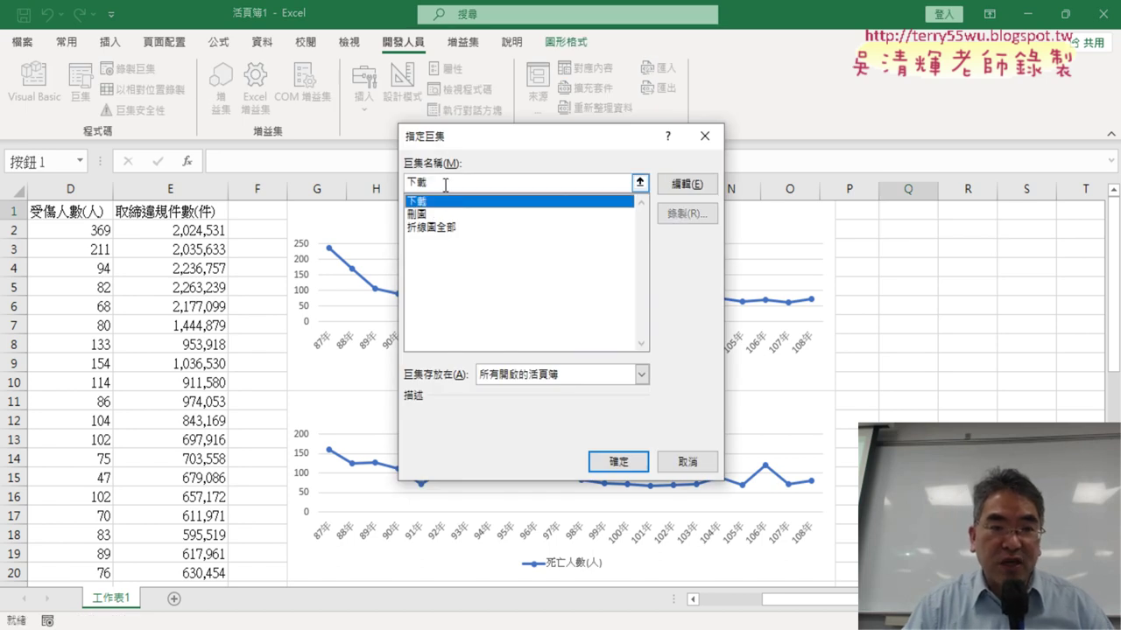
{"action": "double_click", "coordinate": [444, 186]}
{"action": "right_click", "coordinate": [434, 183]}
{"action": "left_click", "coordinate": [473, 224]}
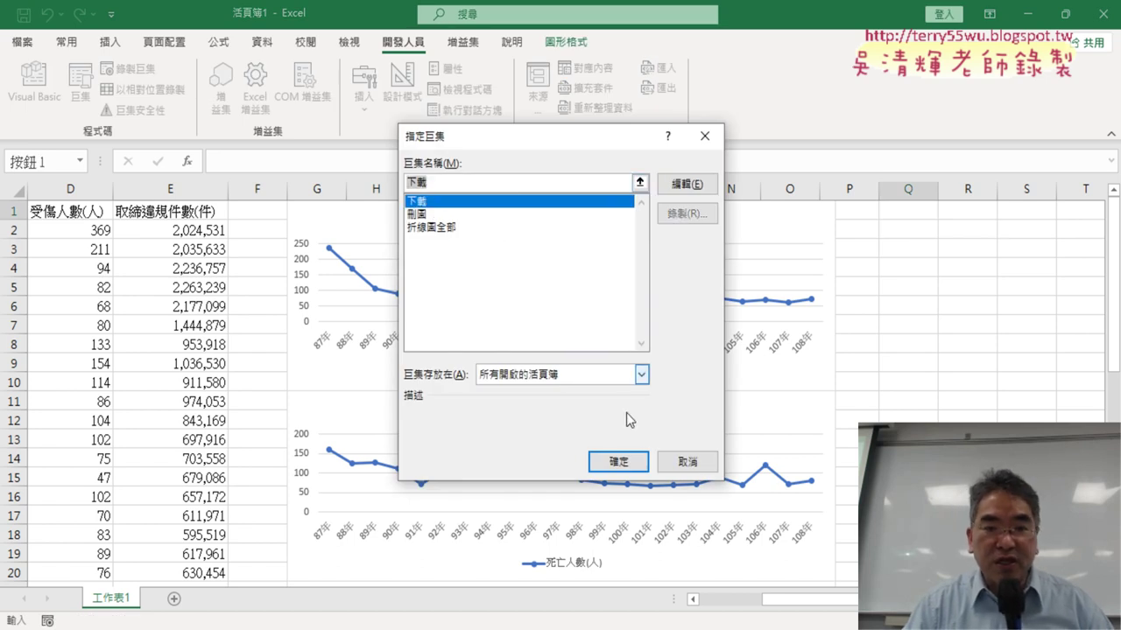
{"action": "left_click", "coordinate": [638, 460]}
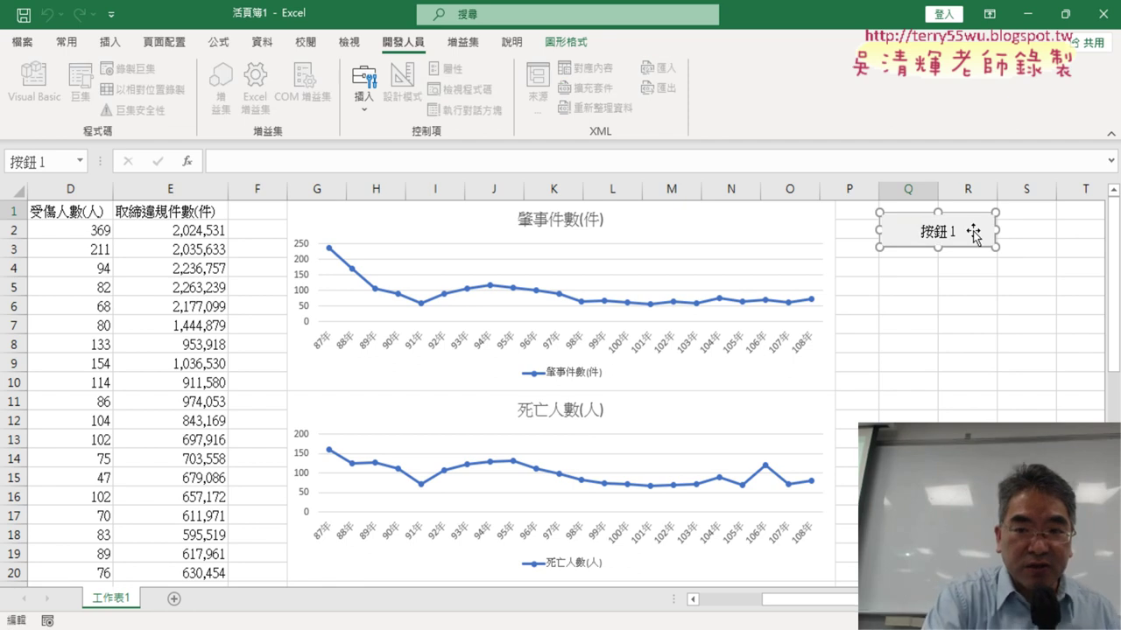
- Caption the button 下載, then copy it and paste a duplicate near cell P4
{"action": "key", "text": "BackSpace"}
{"action": "key", "text": "ctrl+v"}
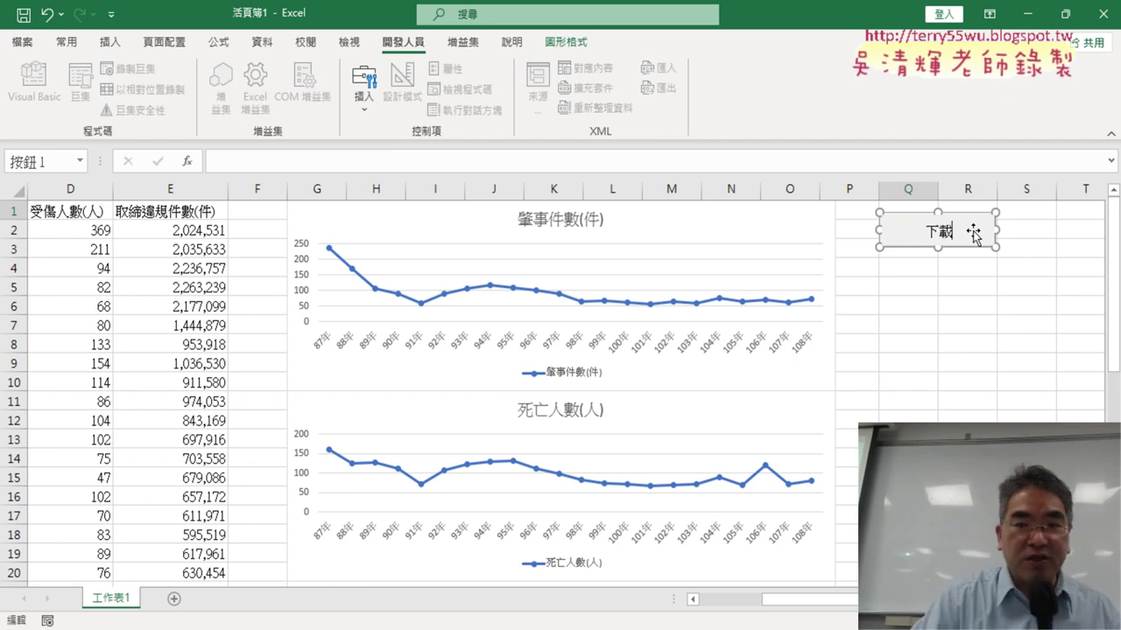
{"action": "left_click", "coordinate": [987, 304]}
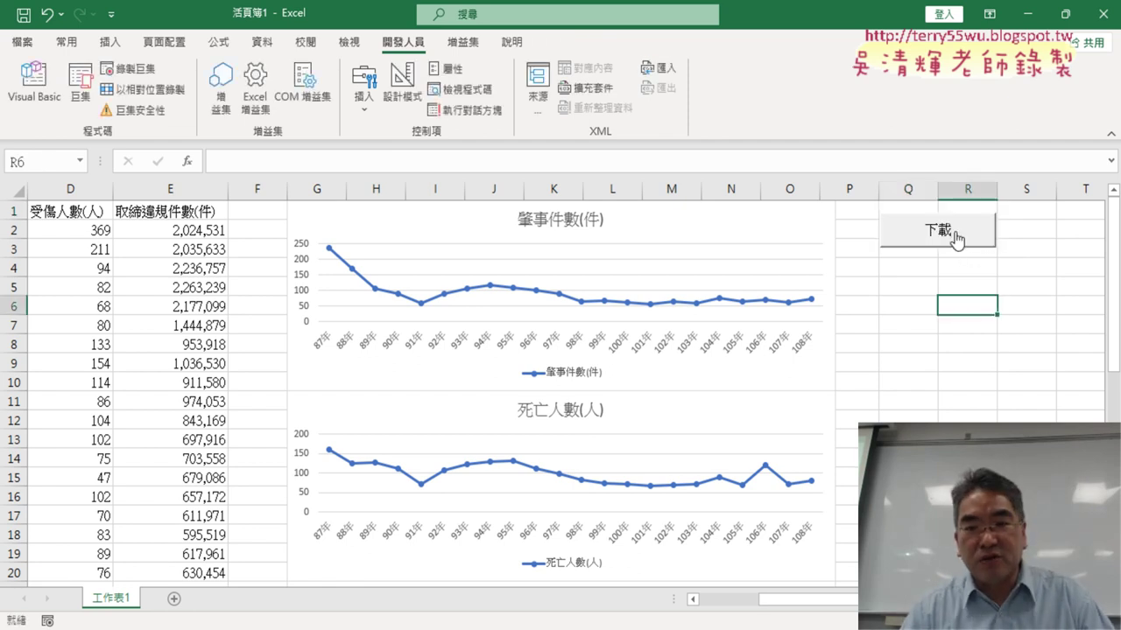
{"action": "right_click", "coordinate": [956, 241]}
{"action": "left_click", "coordinate": [957, 271]}
{"action": "left_click", "coordinate": [867, 264]}
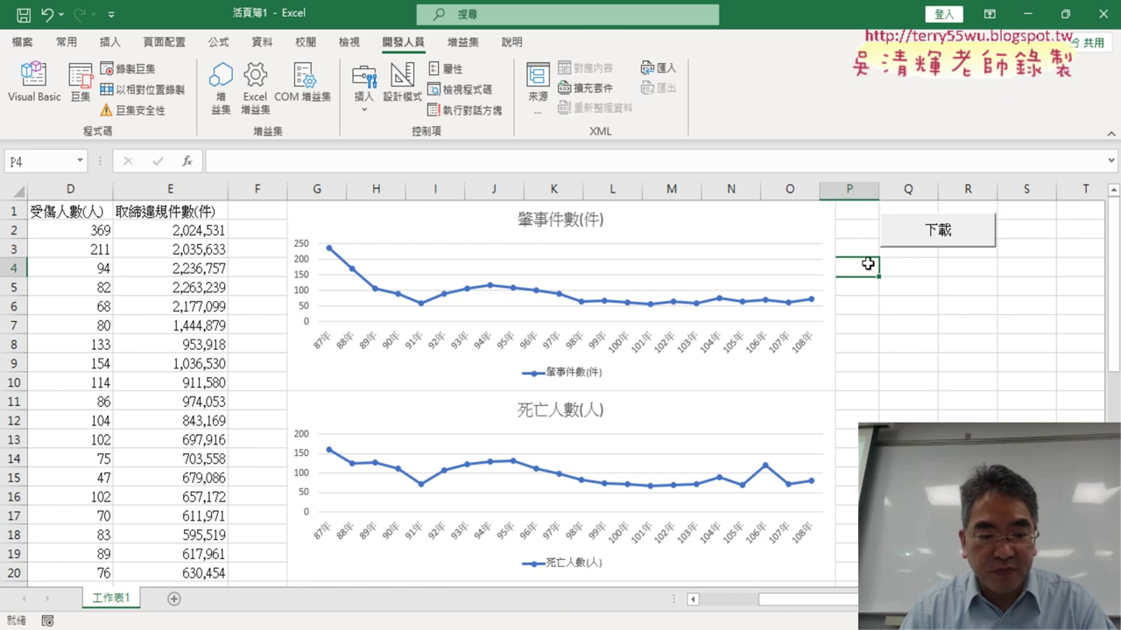
{"action": "key", "text": "ctrl+v"}
- Line the copied button up under the original and paste a third button beneath it
{"action": "left_click_drag", "start_coordinate": [924, 279], "coordinate": [982, 261]}
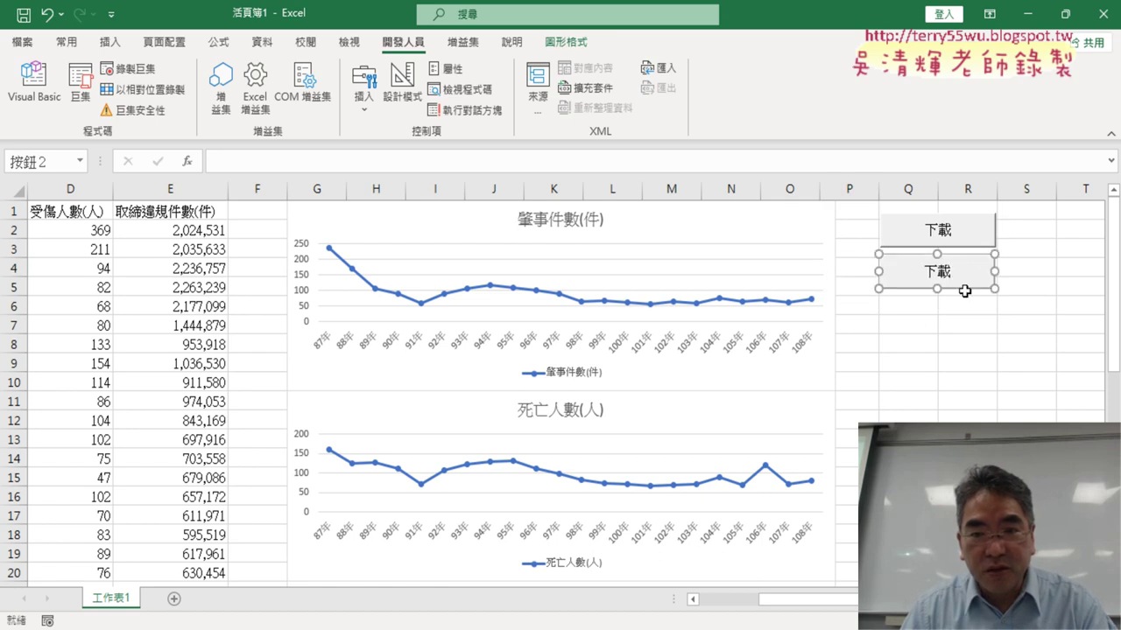
{"action": "left_click", "coordinate": [902, 302]}
{"action": "key", "text": "ctrl+v"}
{"action": "left_click_drag", "start_coordinate": [959, 320], "coordinate": [960, 305]}
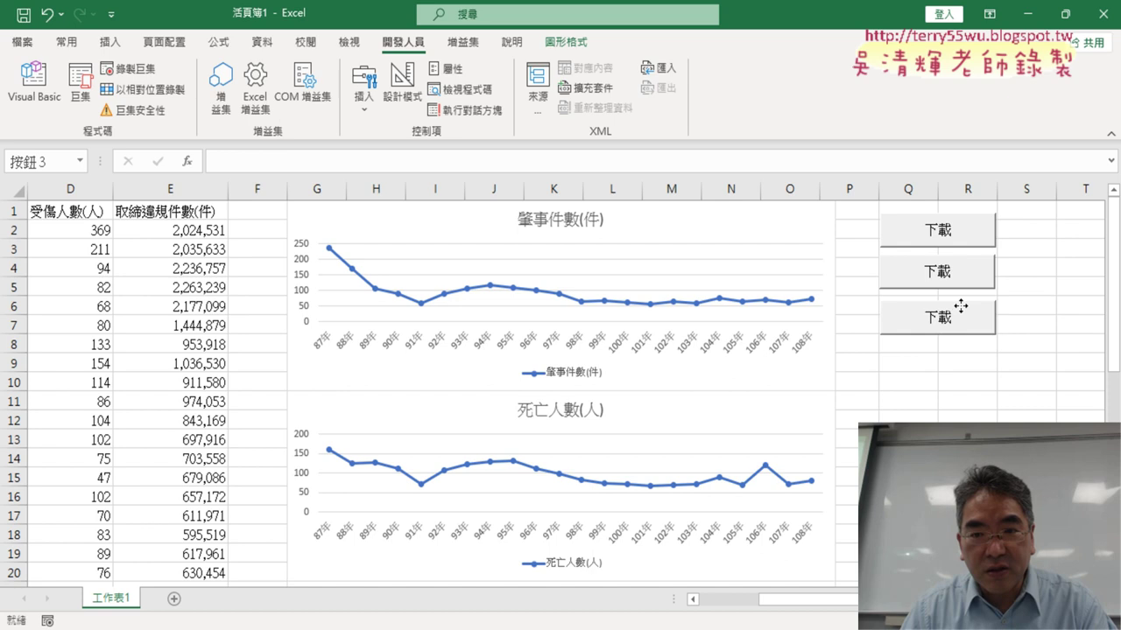
- Assign the 折線圖全部 macro to the second button and caption it 折線圖全部
{"action": "right_click", "coordinate": [963, 273]}
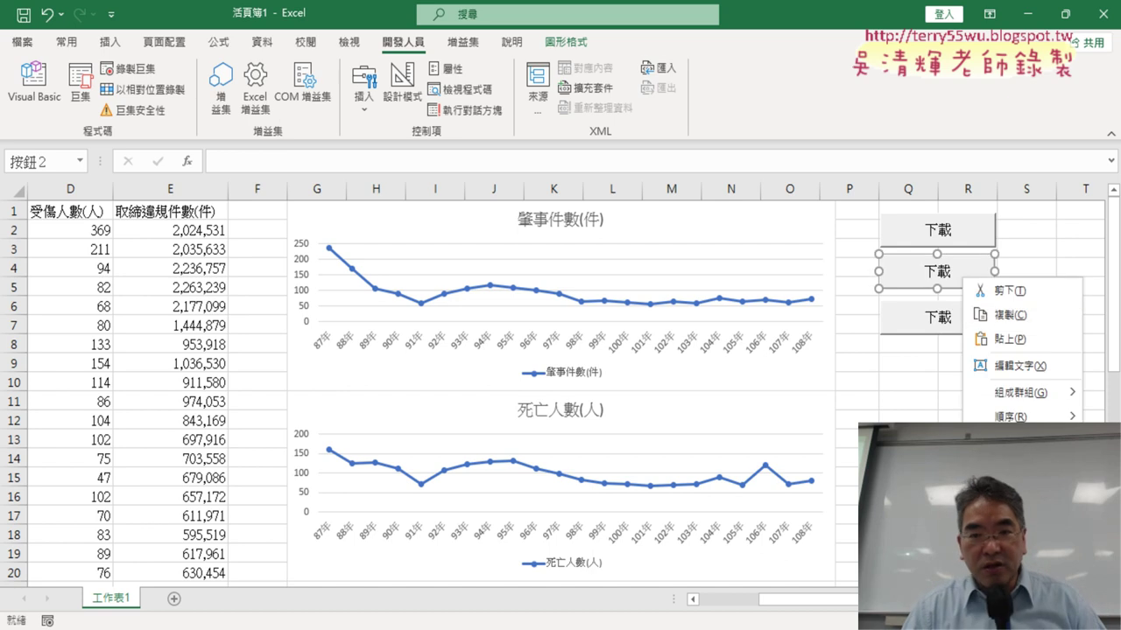
{"action": "left_click", "coordinate": [1007, 436]}
{"action": "left_click", "coordinate": [843, 356]}
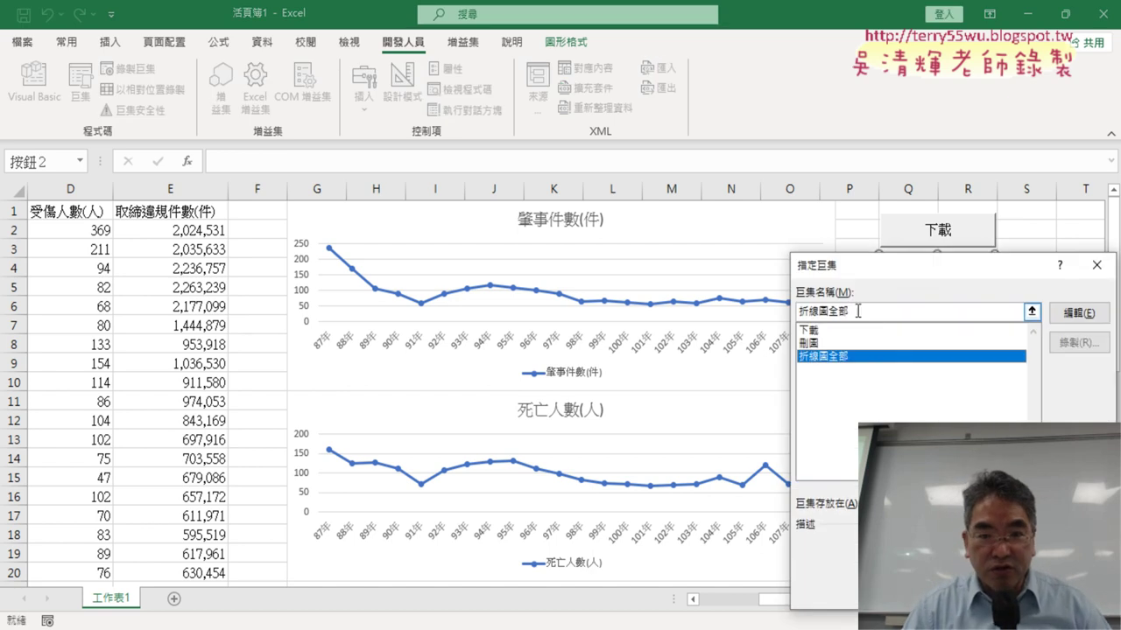
{"action": "double_click", "coordinate": [858, 311]}
{"action": "right_click", "coordinate": [826, 312]}
{"action": "left_click", "coordinate": [874, 351]}
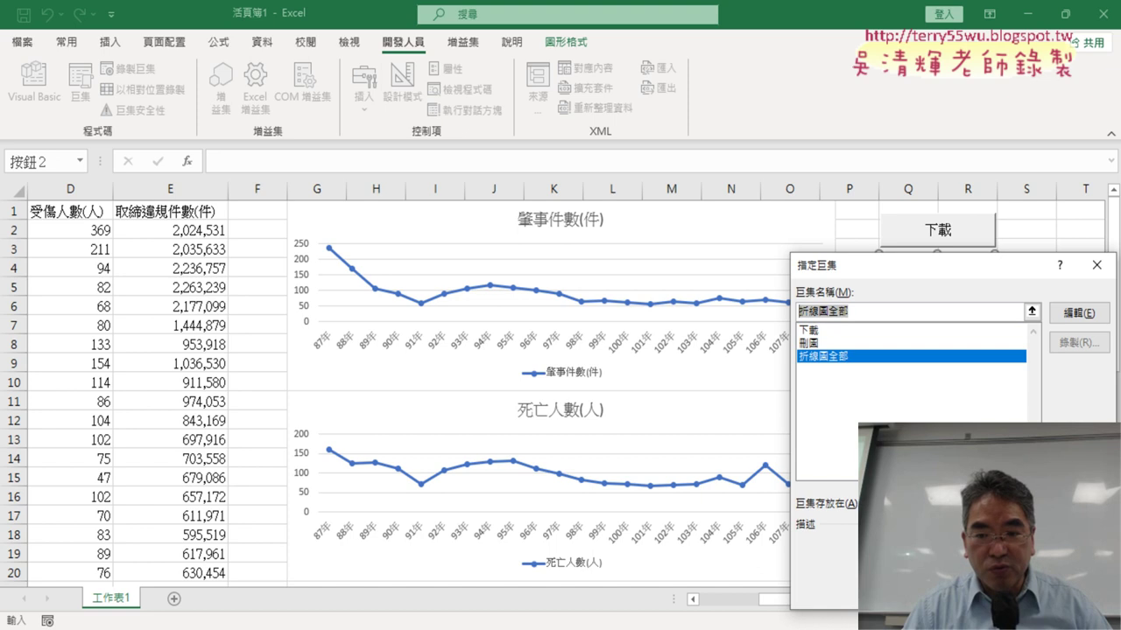
{"action": "left_click", "coordinate": [998, 588]}
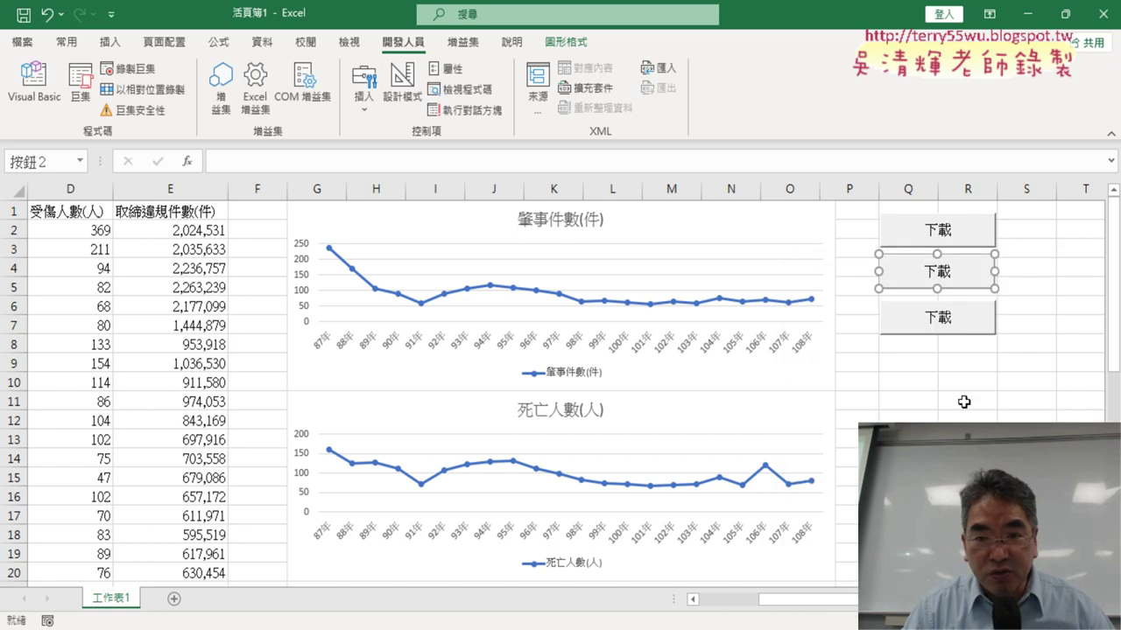
{"action": "left_click", "coordinate": [964, 277]}
{"action": "key", "text": "BackSpace"}
{"action": "key", "text": "BackSpace"}
{"action": "key", "text": "ctrl+v"}
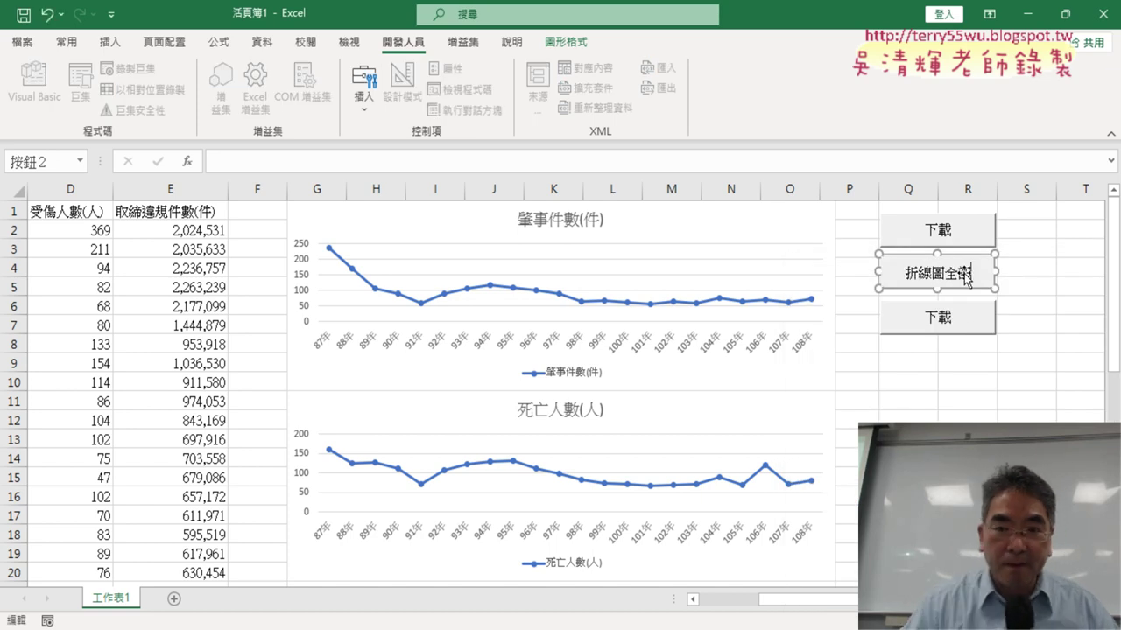
- Assign 刪圖 to the third button, caption it 刪圖, and use it to delete the charts
{"action": "right_click", "coordinate": [933, 318]}
{"action": "left_click", "coordinate": [980, 474]}
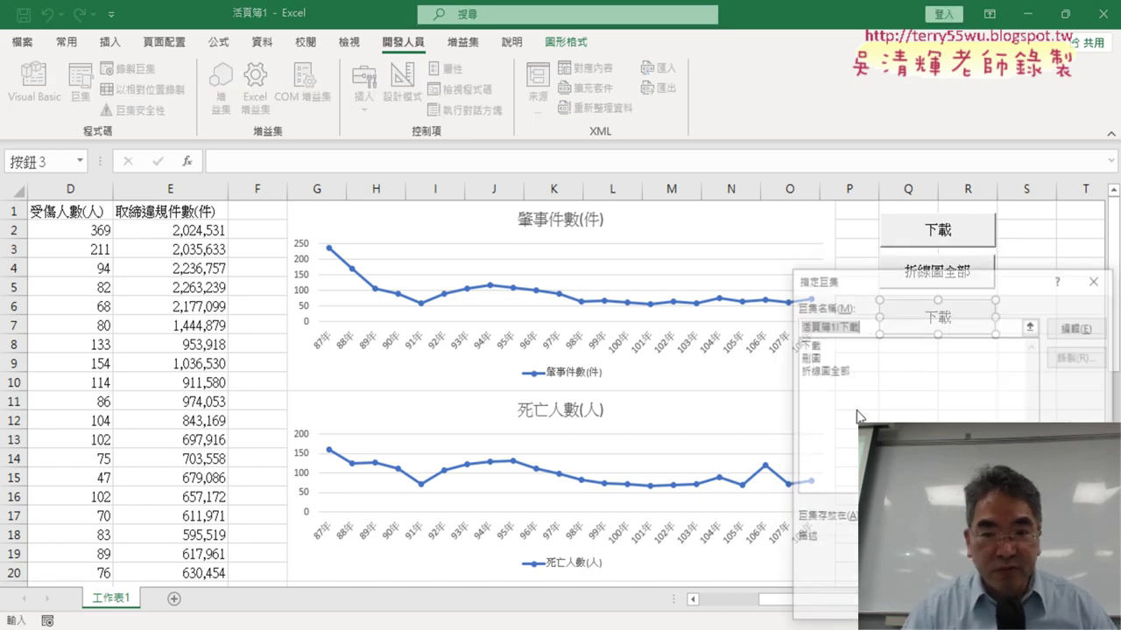
{"action": "left_click", "coordinate": [831, 357]}
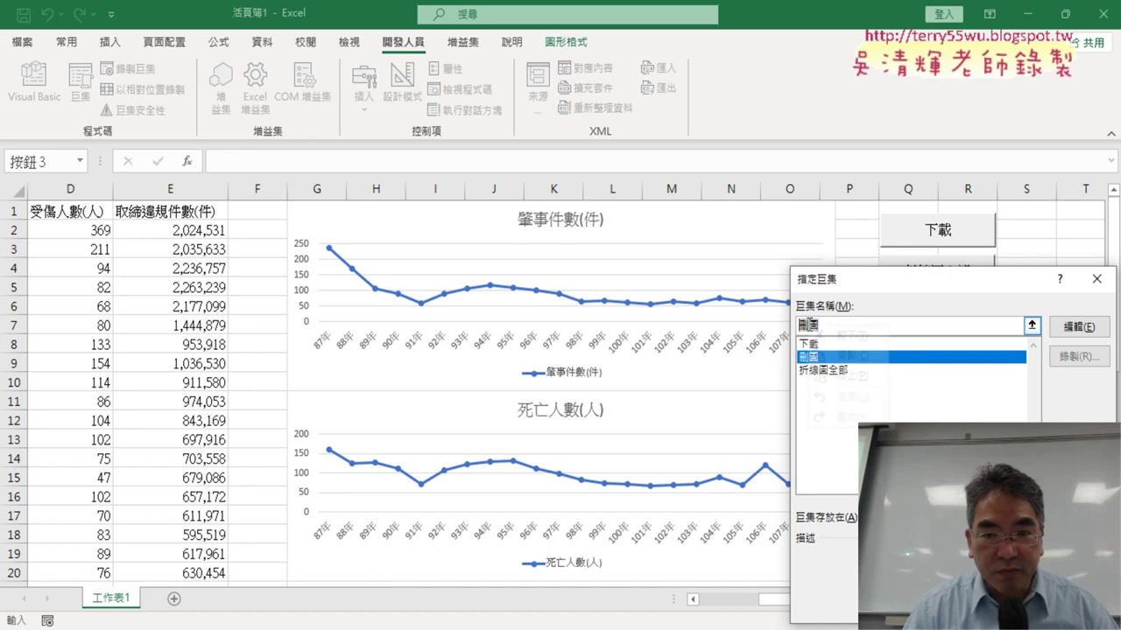
{"action": "key", "text": "Return"}
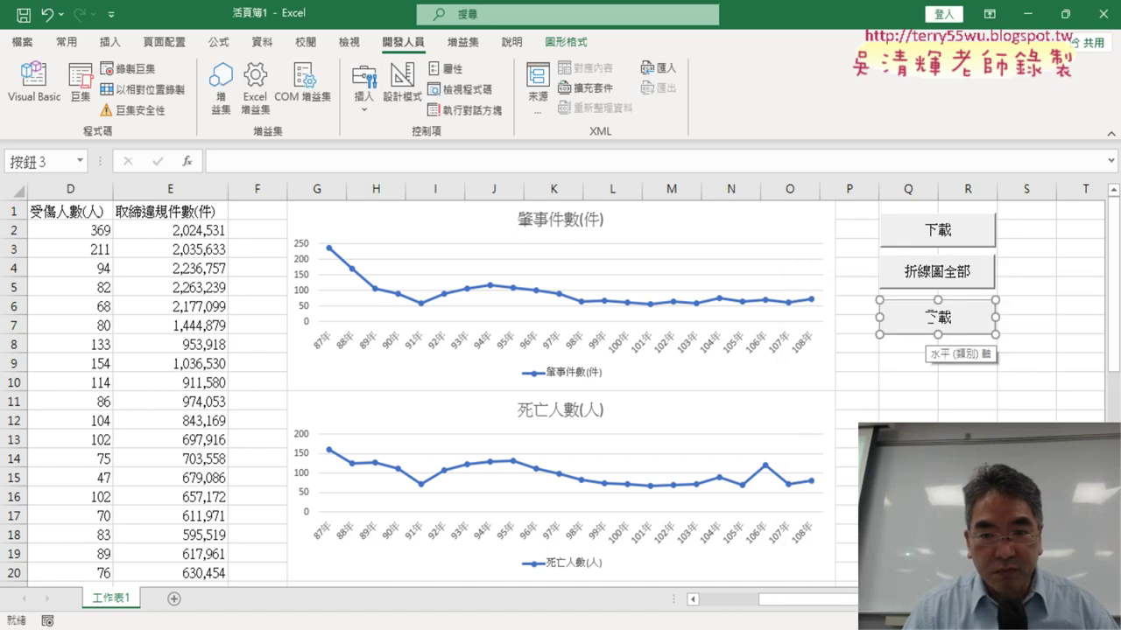
{"action": "left_click", "coordinate": [929, 317]}
{"action": "key", "text": "ctrl+a"}
{"action": "key", "text": "Delete"}
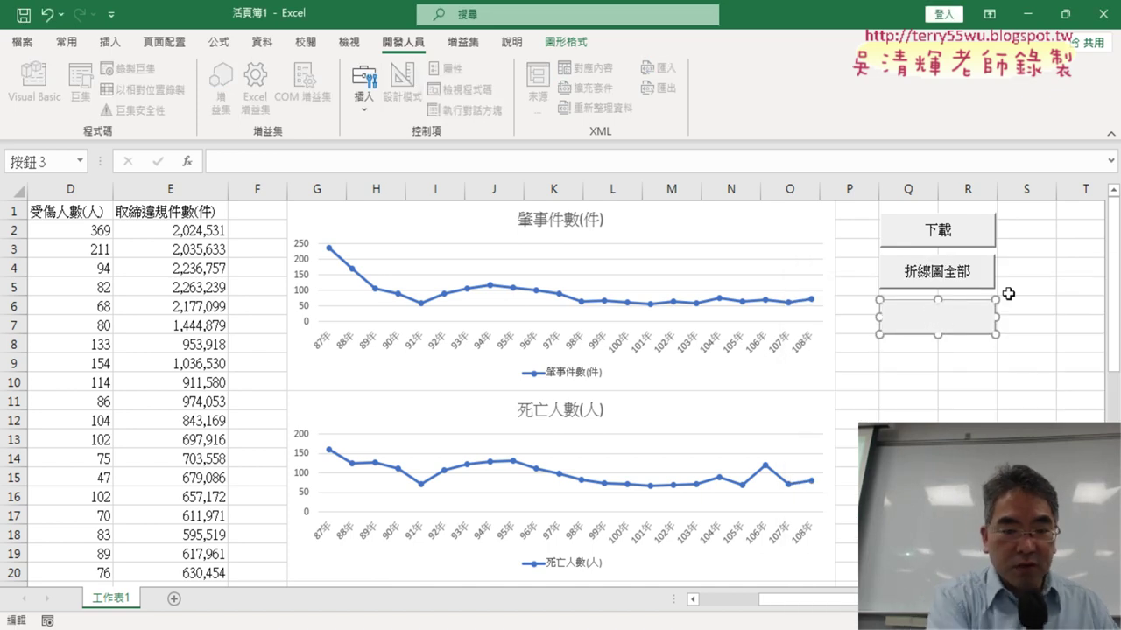
{"action": "type", "text": "刪圖"}
{"action": "left_click", "coordinate": [968, 438]}
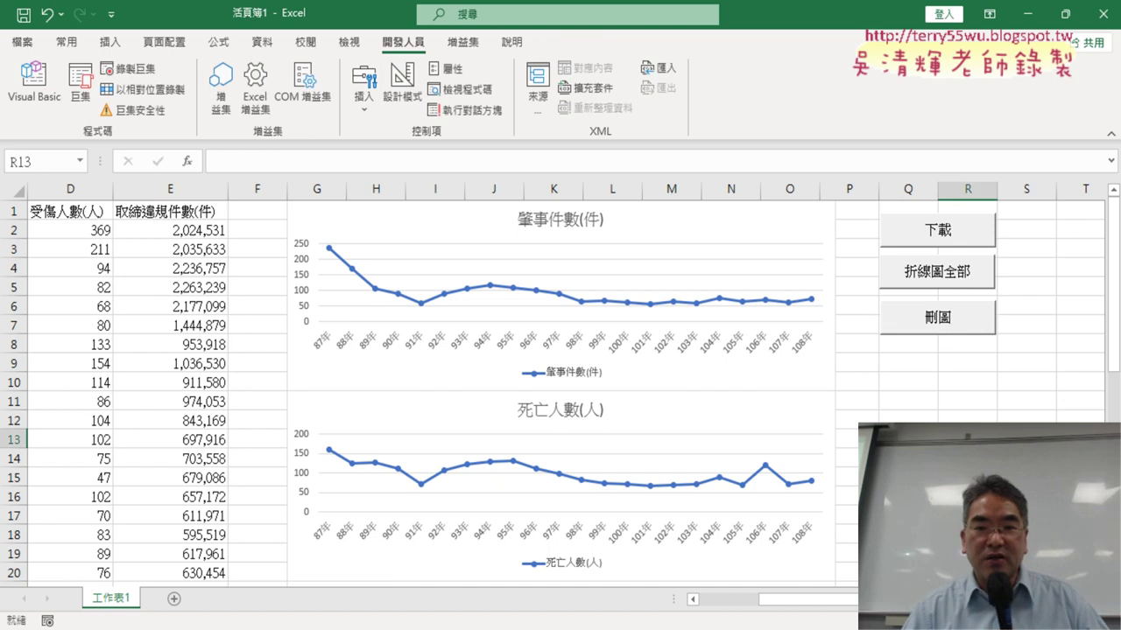
{"action": "left_click", "coordinate": [970, 325]}
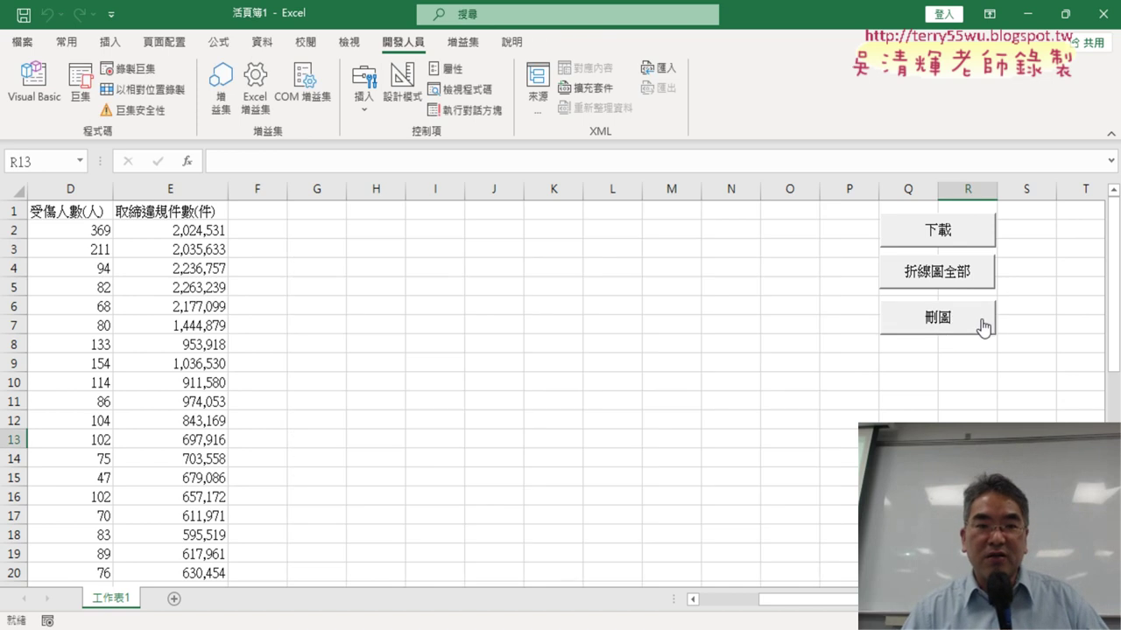
- Rerun 下載 to refetch the 87年–108年 table, dismiss IE's notification bar, and close the IE window
{"action": "left_click", "coordinate": [949, 236]}
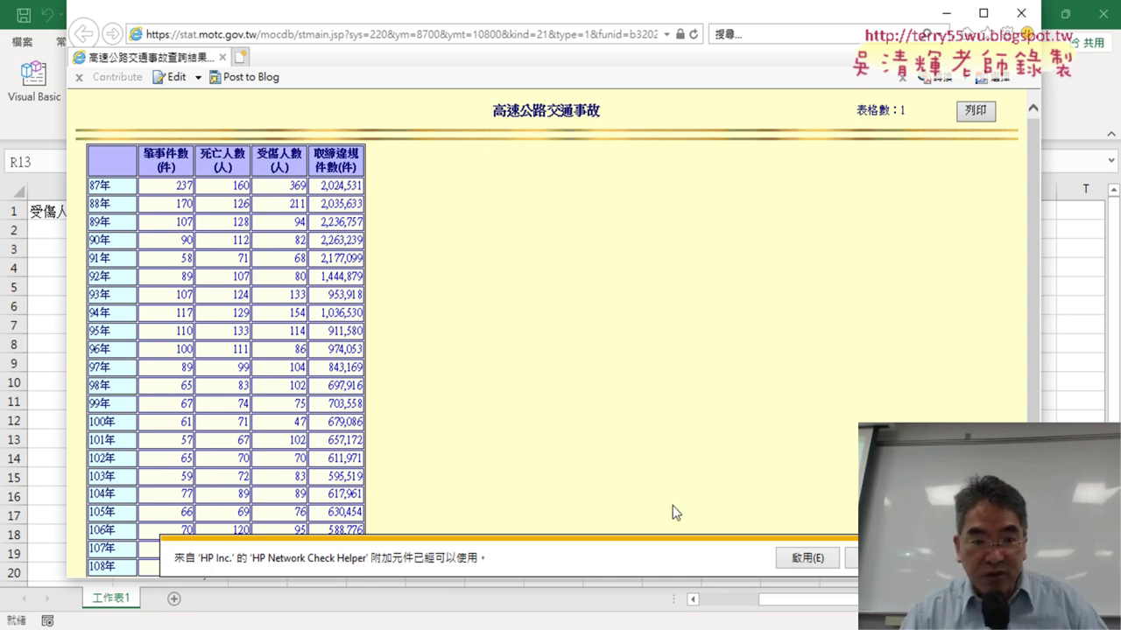
{"action": "left_click", "coordinate": [806, 558]}
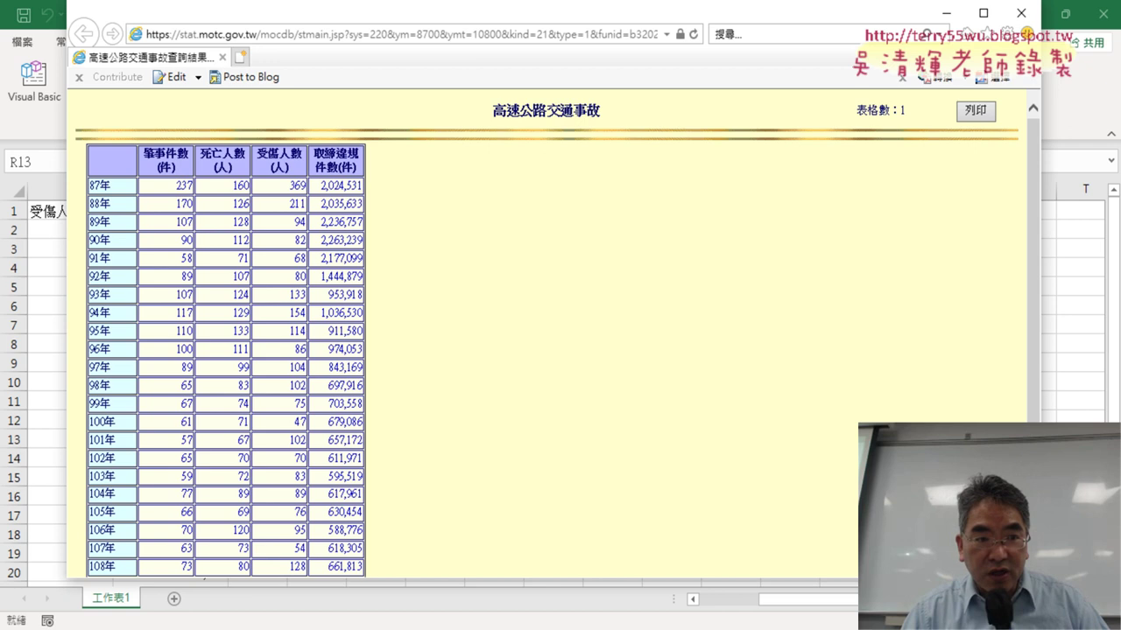
{"action": "left_click", "coordinate": [1021, 13]}
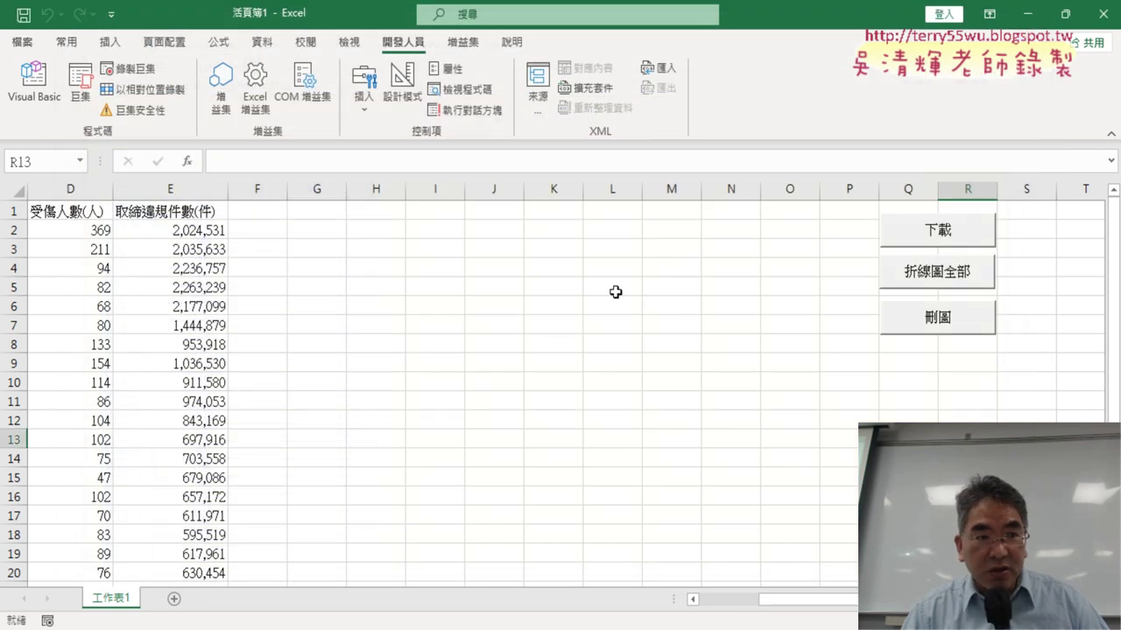
- In the VBA editor, change ie.Visible = 1 to 0 so the browser stays hidden
{"action": "left_click", "coordinate": [34, 79]}
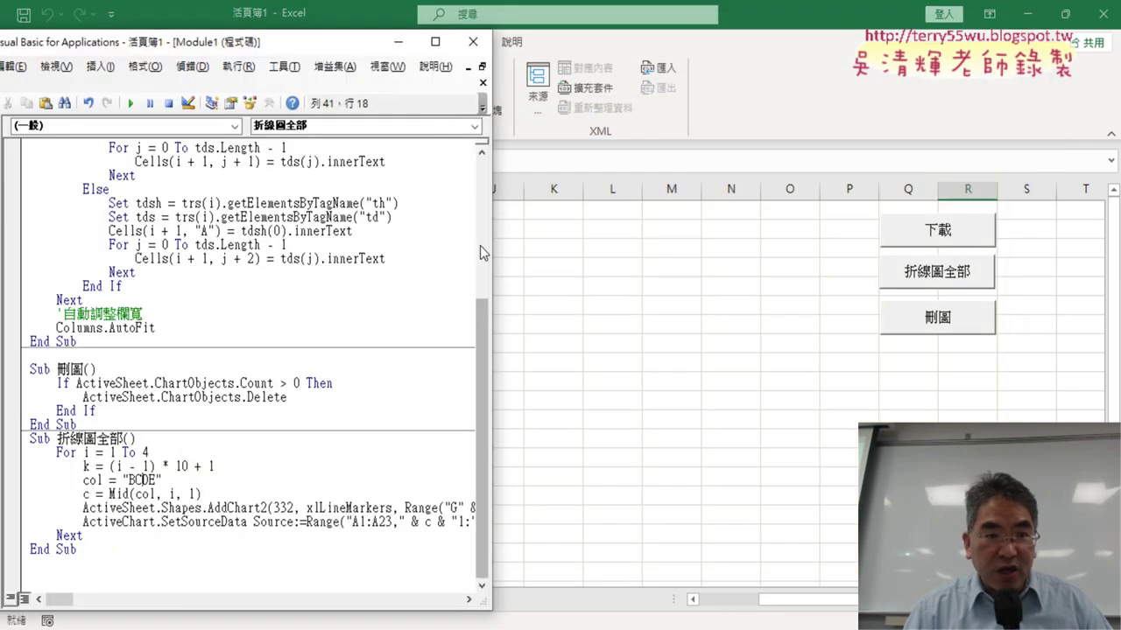
{"action": "left_click_drag", "start_coordinate": [493, 246], "coordinate": [821, 245]}
{"action": "scroll", "coordinate": [165, 246], "scroll_direction": "up", "scroll_amount": 4}
{"action": "scroll", "coordinate": [165, 246], "scroll_direction": "up", "scroll_amount": 1}
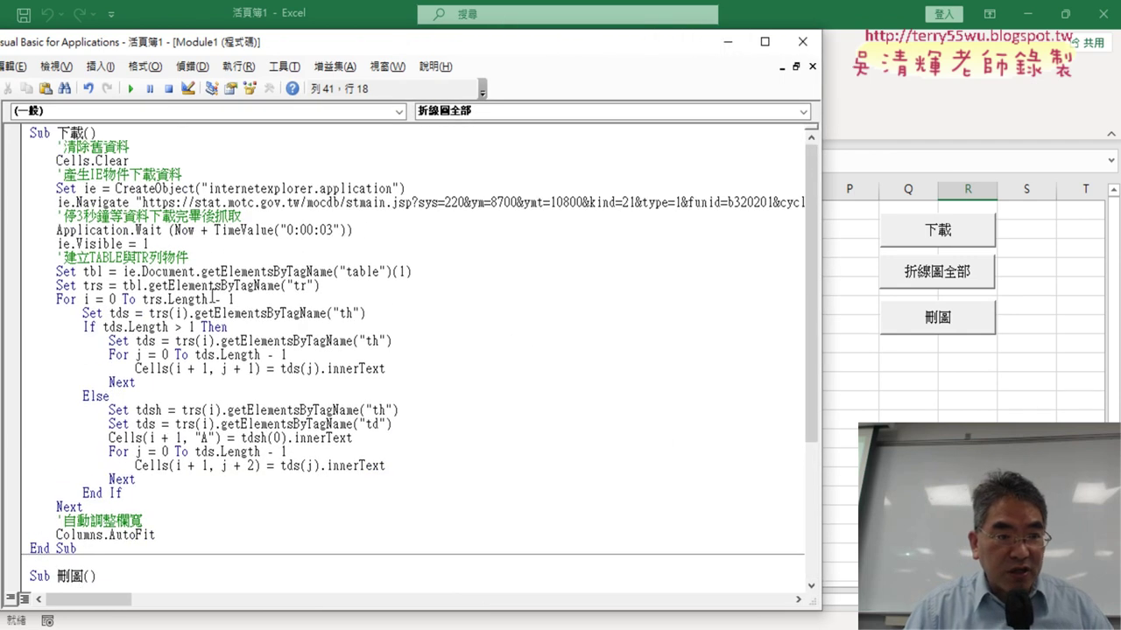
{"action": "left_click_drag", "start_coordinate": [165, 246], "coordinate": [142, 245]}
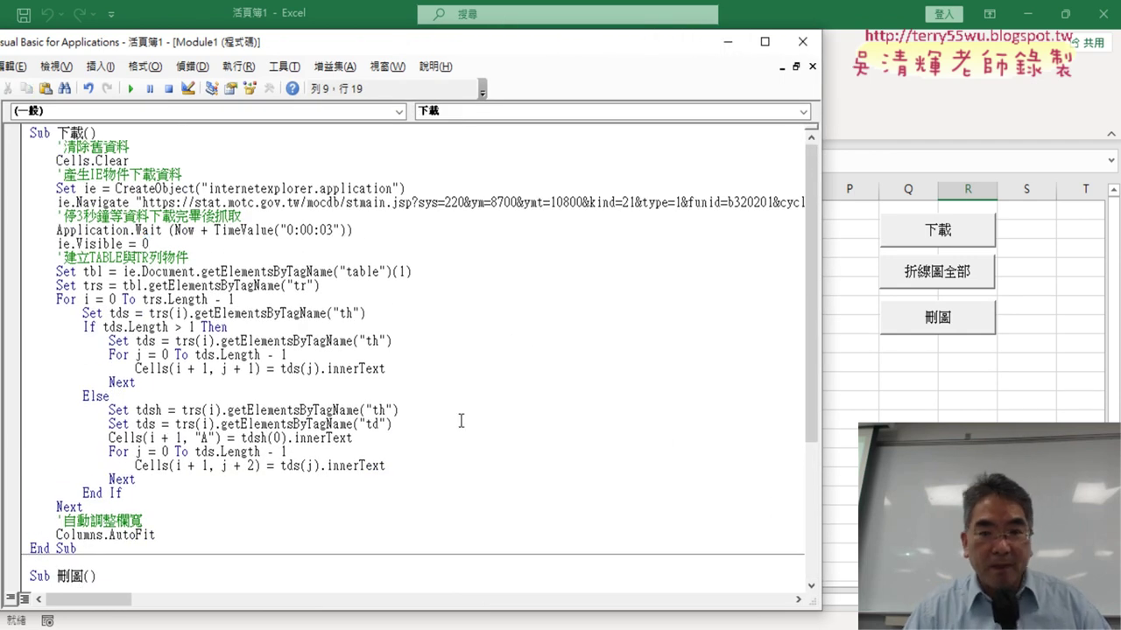
- Back in Excel, test the 折線圖全部 and 刪圖 buttons, select columns B–E, then switch to Chrome
{"action": "key", "text": "alt+F11"}
{"action": "left_click", "coordinate": [933, 273]}
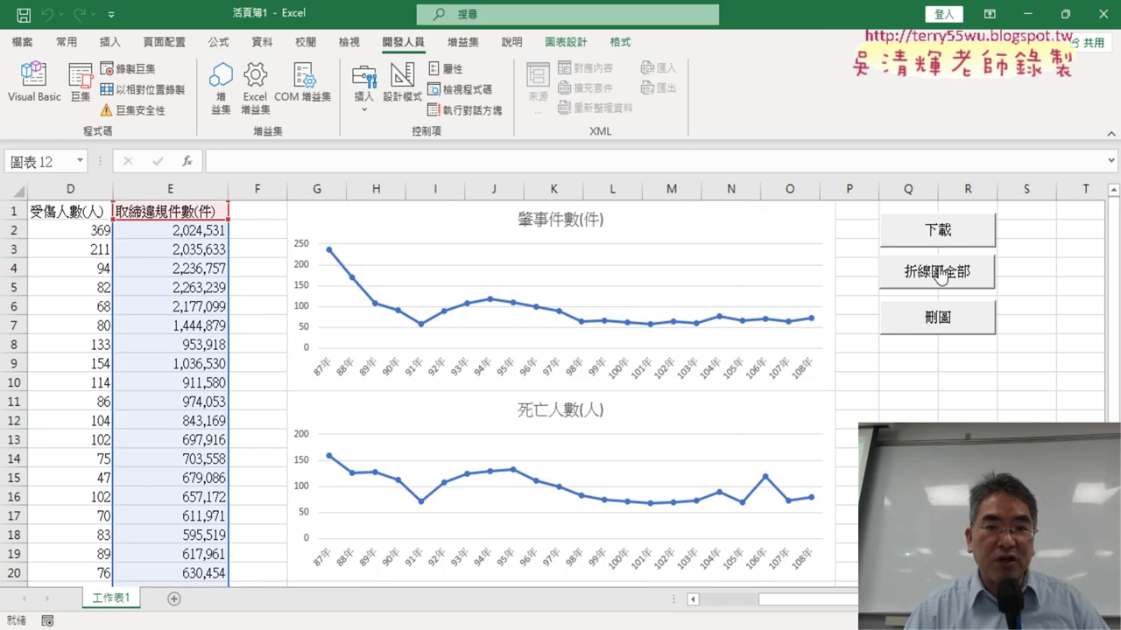
{"action": "left_click", "coordinate": [937, 315]}
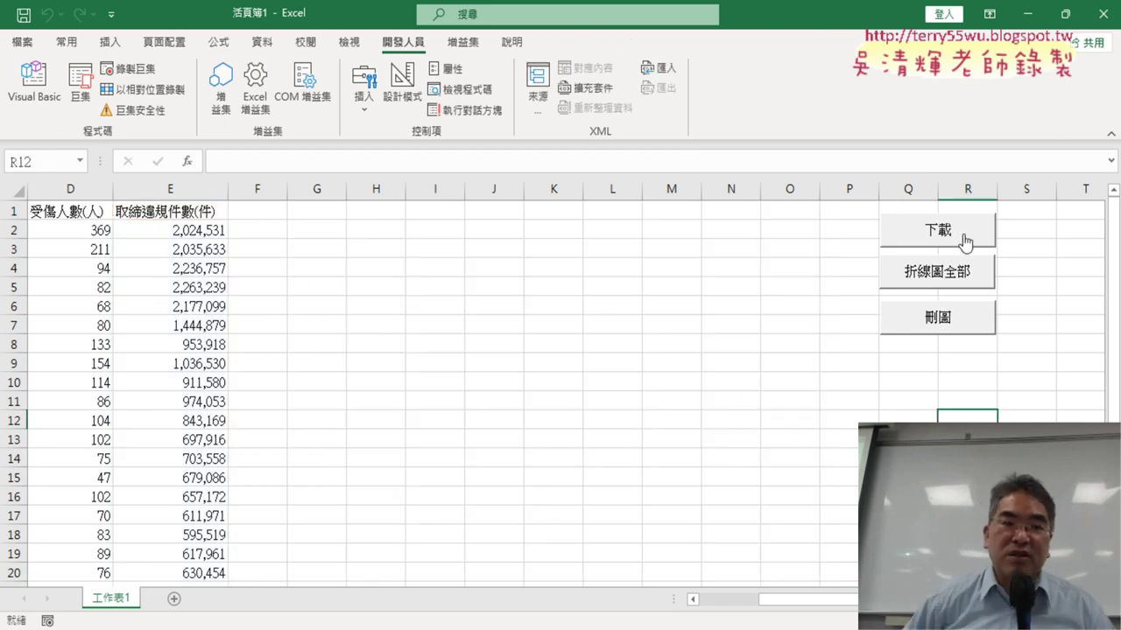
{"action": "left_click", "coordinate": [964, 241]}
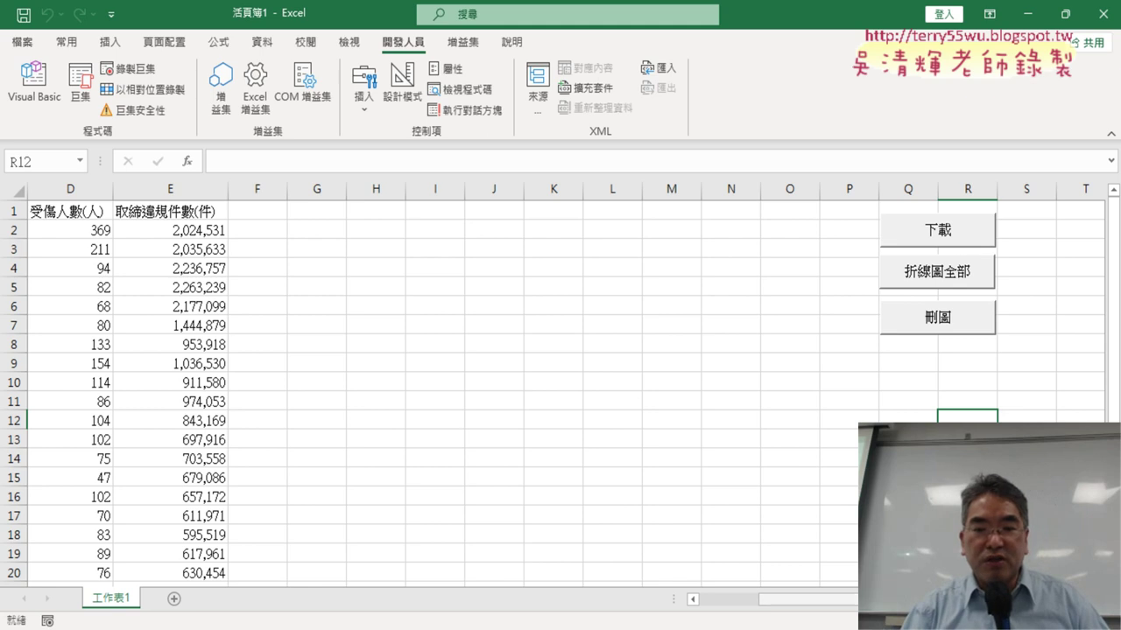
{"action": "left_click_drag", "start_coordinate": [136, 189], "coordinate": [425, 189]}
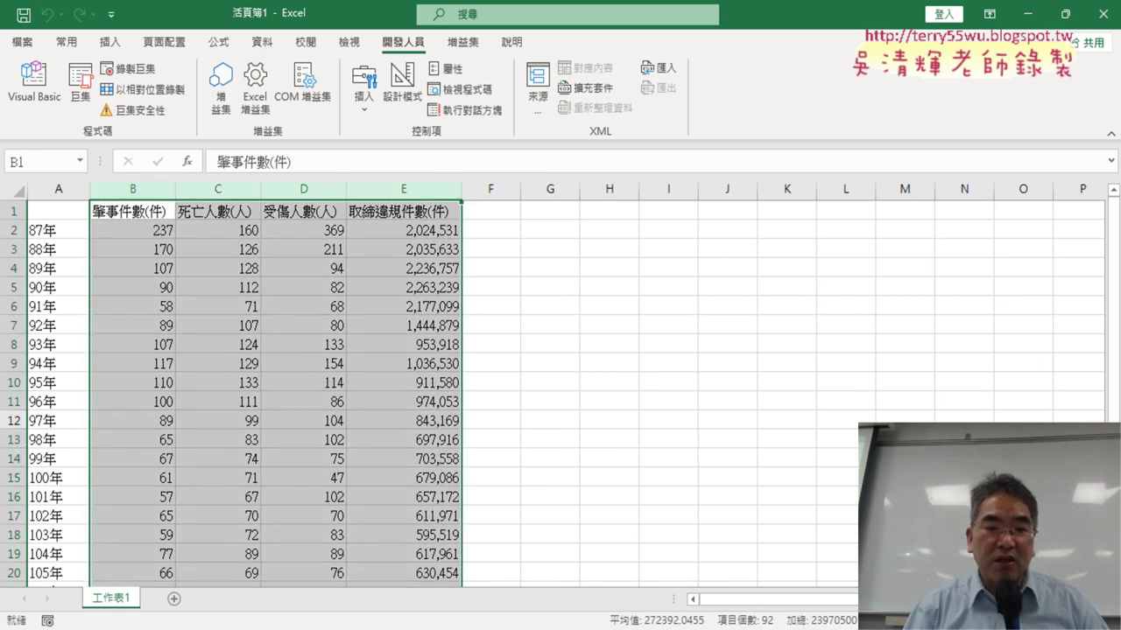
{"action": "key", "text": "alt+Tab"}
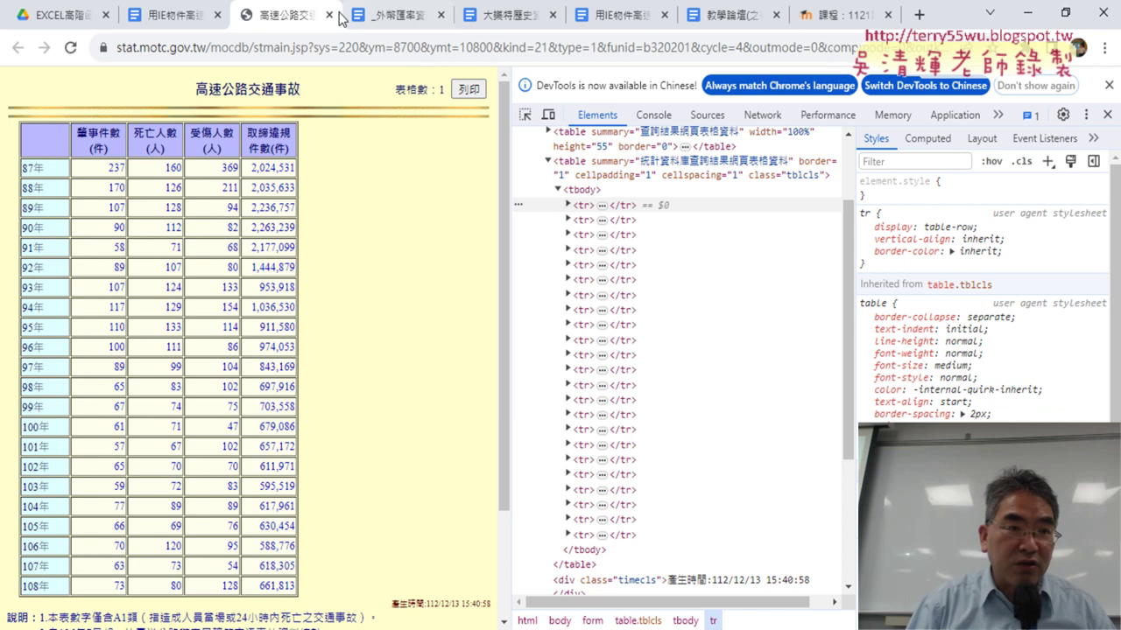
- Close the traffic statistics tab and follow the source link in the 用IE物件高速公路交通事故 notes to 交通部統計查詢網
{"action": "left_click", "coordinate": [329, 15]}
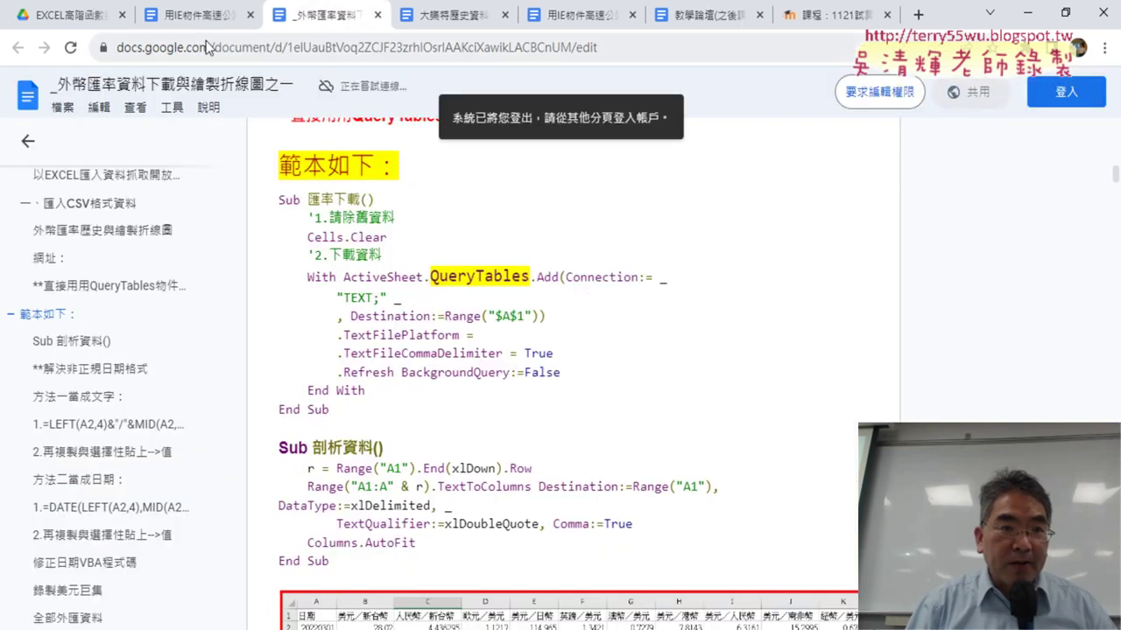
{"action": "left_click", "coordinate": [188, 15]}
{"action": "mouse_move", "coordinate": [554, 210]}
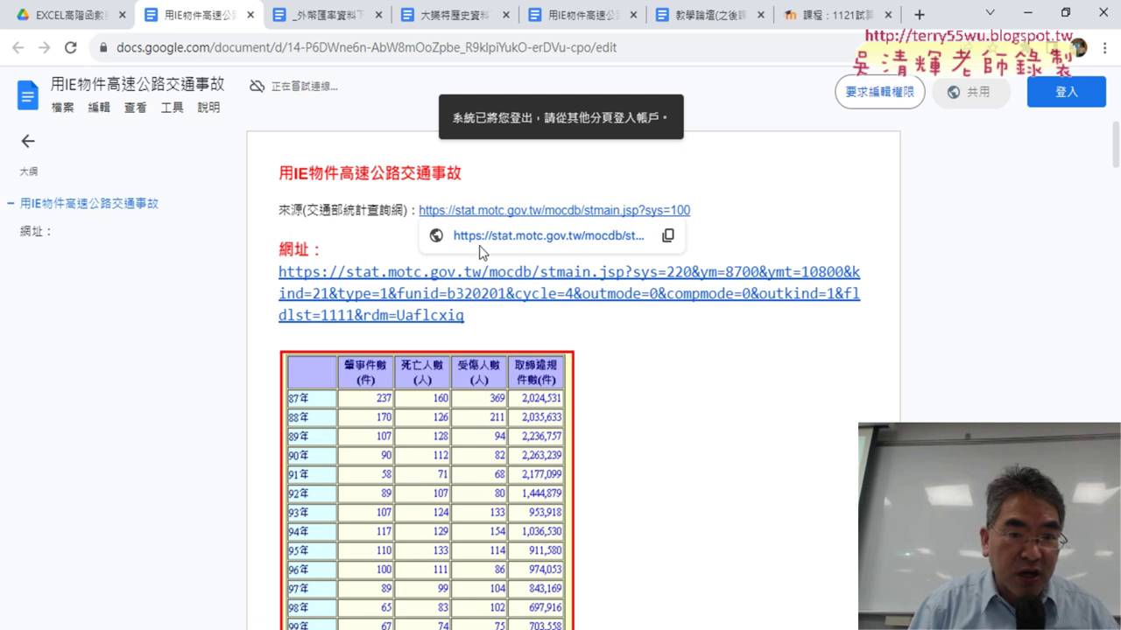
{"action": "left_click", "coordinate": [529, 244]}
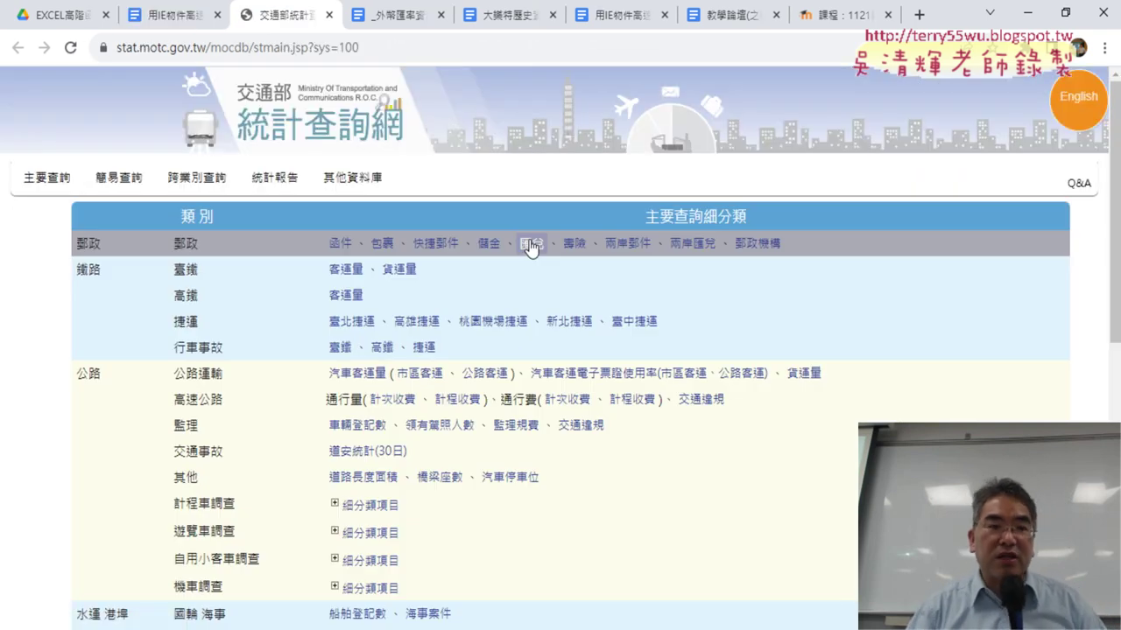